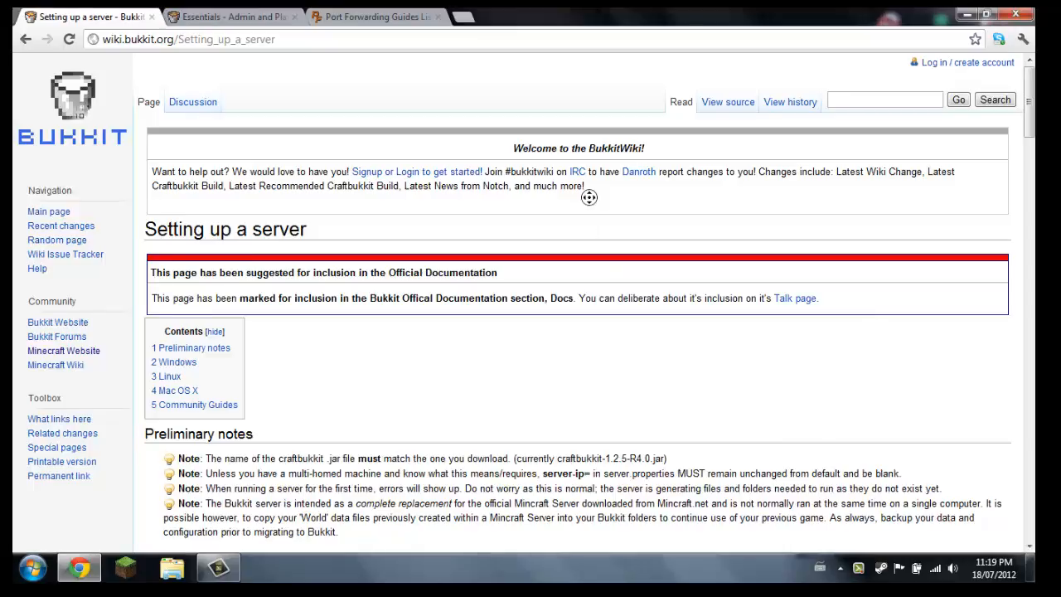
Look through the Bukkit server setup page, examining the preliminary notes, the Windows instructions and the startup scripts
{"action": "scroll", "coordinate": [584, 215], "scroll_direction": "down", "scroll_amount": 4}
{"action": "scroll", "coordinate": [585, 199], "scroll_direction": "down", "scroll_amount": 1}
{"action": "scroll", "coordinate": [518, 228], "scroll_direction": "down", "scroll_amount": 6}
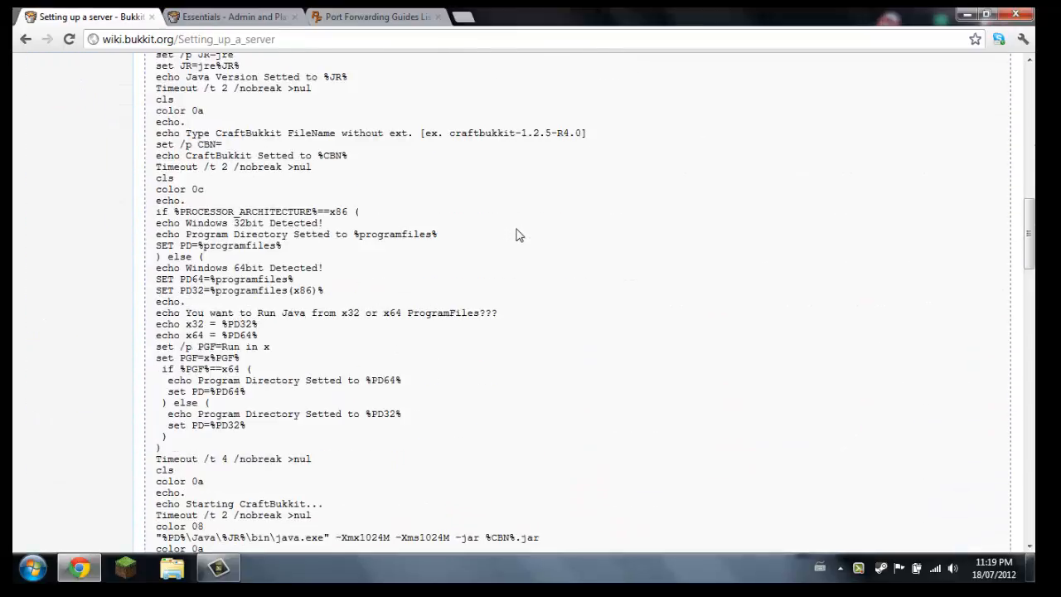
{"action": "scroll", "coordinate": [522, 249], "scroll_direction": "up", "scroll_amount": 11}
{"action": "scroll", "coordinate": [530, 325], "scroll_direction": "down", "scroll_amount": 5}
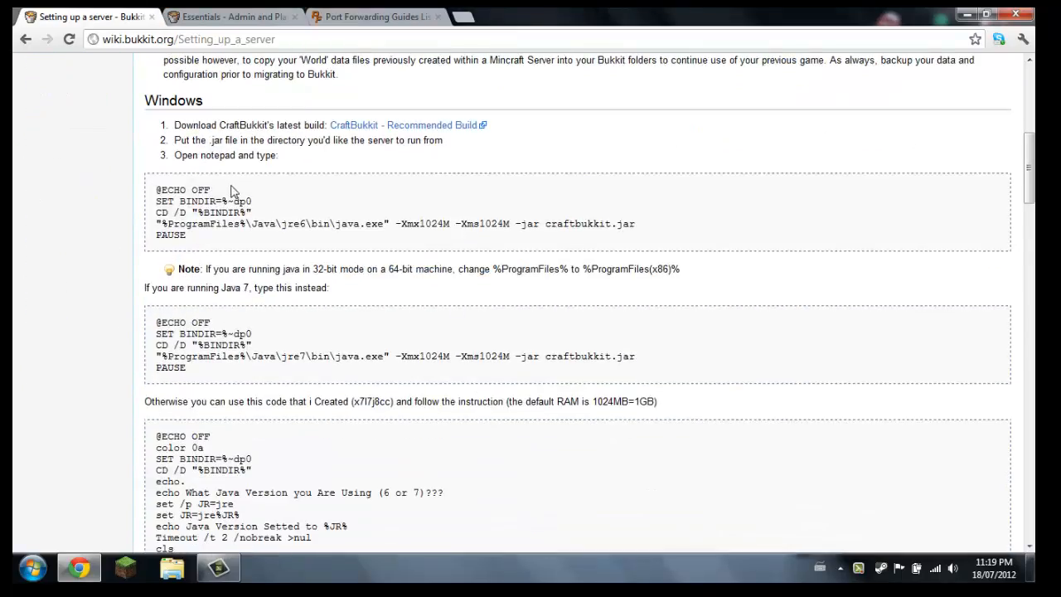
{"action": "scroll", "coordinate": [270, 191], "scroll_direction": "down", "scroll_amount": 1}
{"action": "scroll", "coordinate": [270, 191], "scroll_direction": "up", "scroll_amount": 3}
{"action": "scroll", "coordinate": [304, 306], "scroll_direction": "down", "scroll_amount": 6}
{"action": "scroll", "coordinate": [264, 278], "scroll_direction": "down", "scroll_amount": 5}
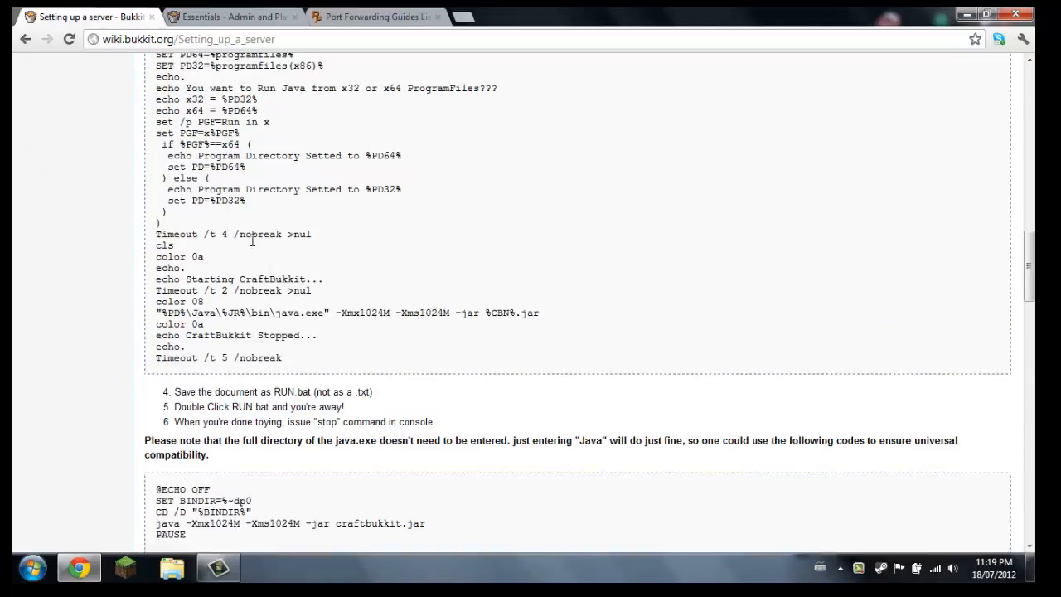
{"action": "scroll", "coordinate": [221, 193], "scroll_direction": "up", "scroll_amount": 10}
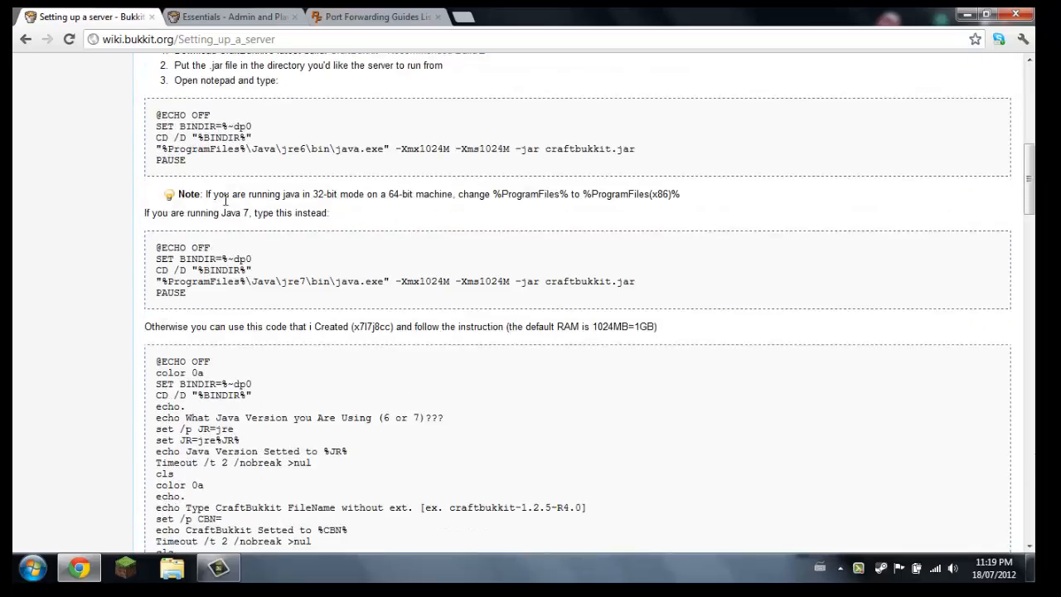
{"action": "scroll", "coordinate": [239, 336], "scroll_direction": "down", "scroll_amount": 3}
{"action": "scroll", "coordinate": [241, 274], "scroll_direction": "up", "scroll_amount": 7}
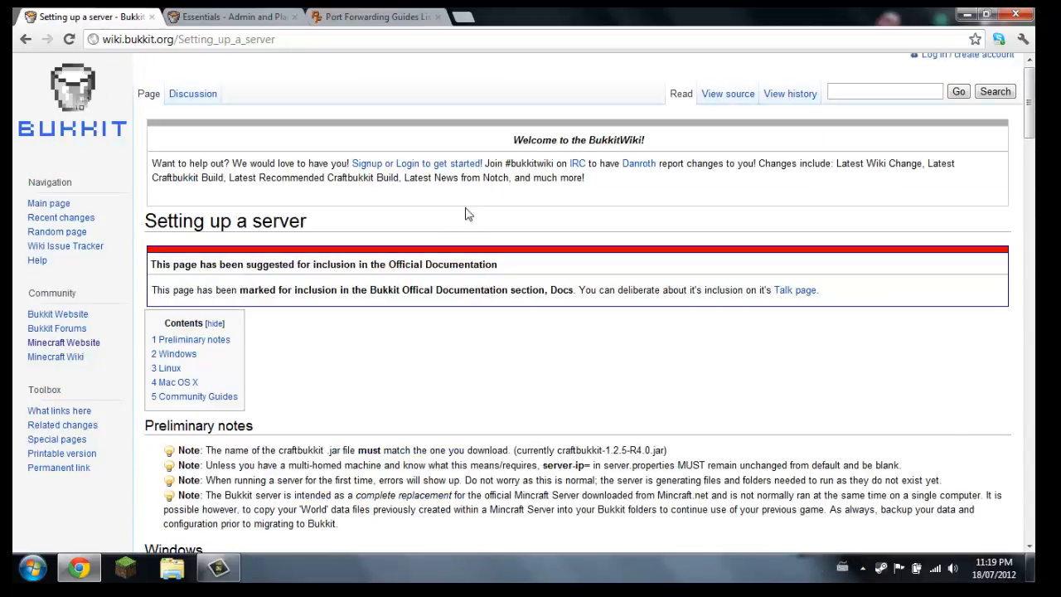
Download the CraftBukkit Recommended Build linked in the Windows instructions and keep the craftbukkit-1.2.5-R4.0.jar file
{"action": "scroll", "coordinate": [259, 358], "scroll_direction": "down", "scroll_amount": 3}
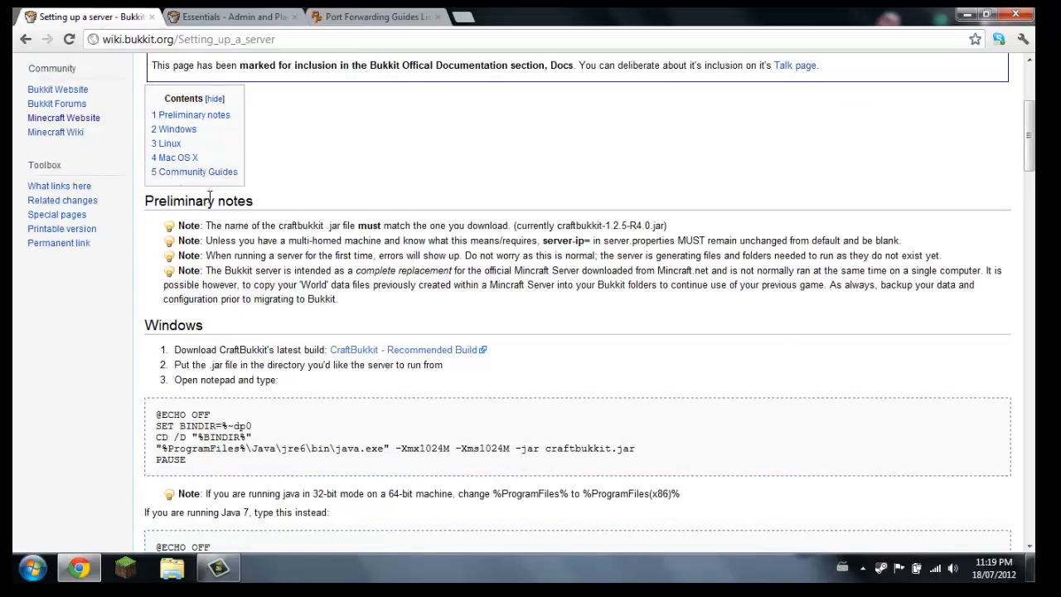
{"action": "scroll", "coordinate": [209, 196], "scroll_direction": "up", "scroll_amount": 1}
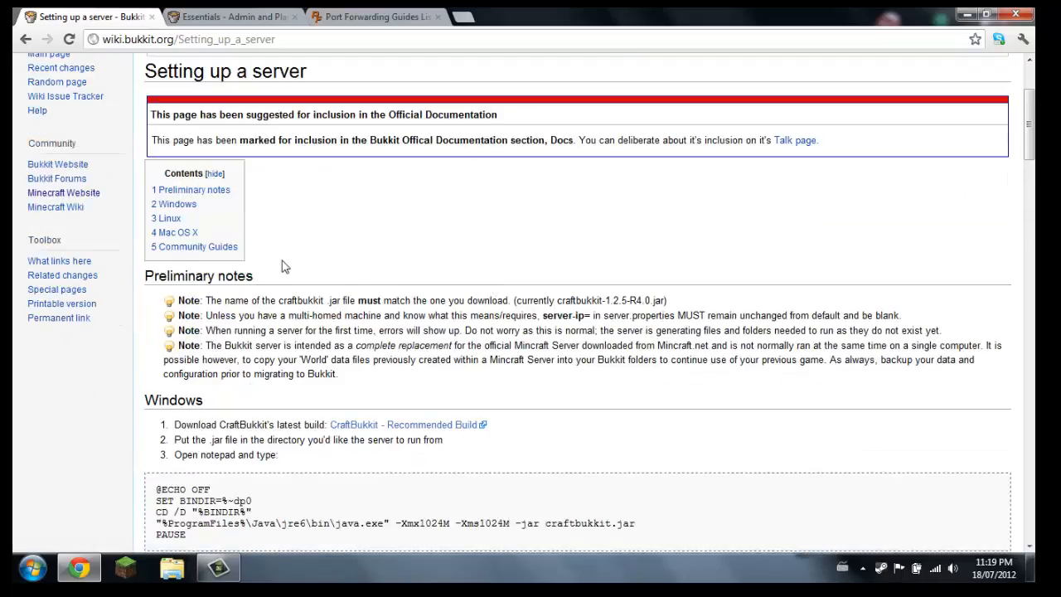
{"action": "scroll", "coordinate": [287, 272], "scroll_direction": "down", "scroll_amount": 3}
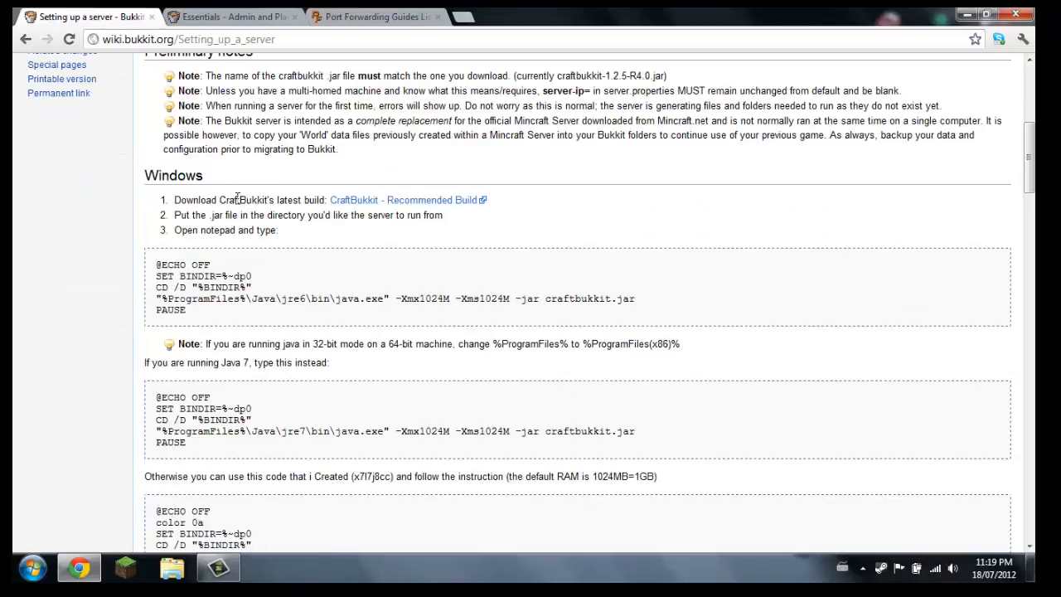
{"action": "left_click", "coordinate": [427, 204]}
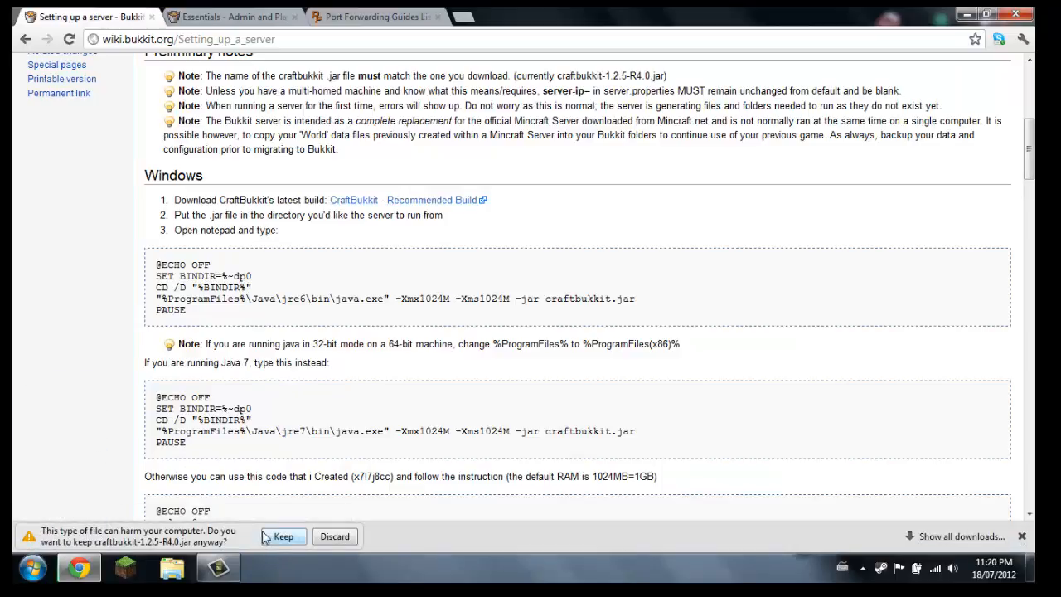
{"action": "left_click", "coordinate": [277, 537]}
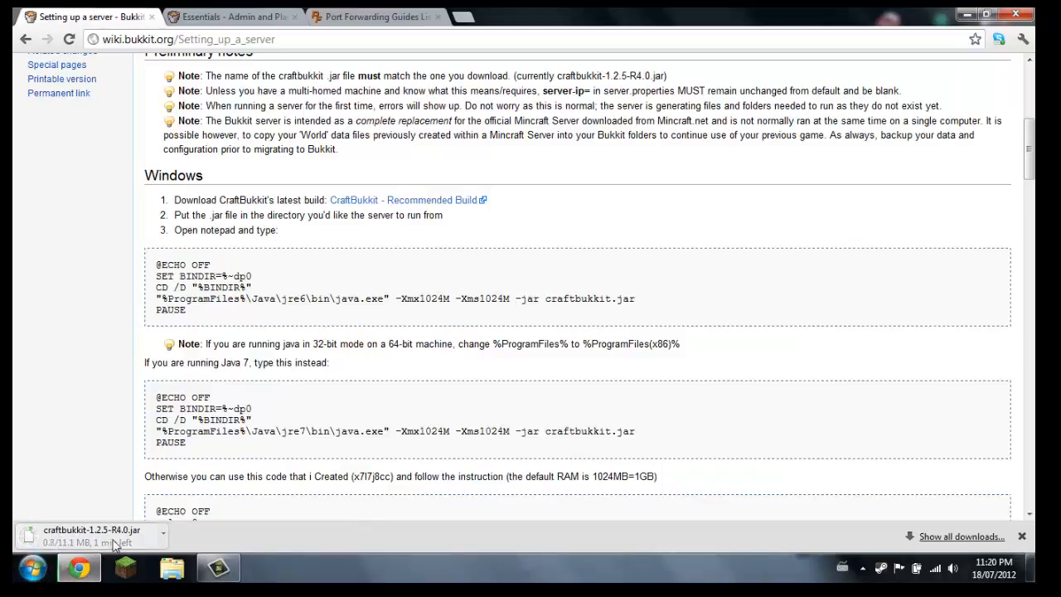
Switch to the already open PortForward.com index of port forwarding guides and look over its router manufacturer list
{"action": "left_click", "coordinate": [347, 18]}
{"action": "scroll", "coordinate": [460, 248], "scroll_direction": "down", "scroll_amount": 5}
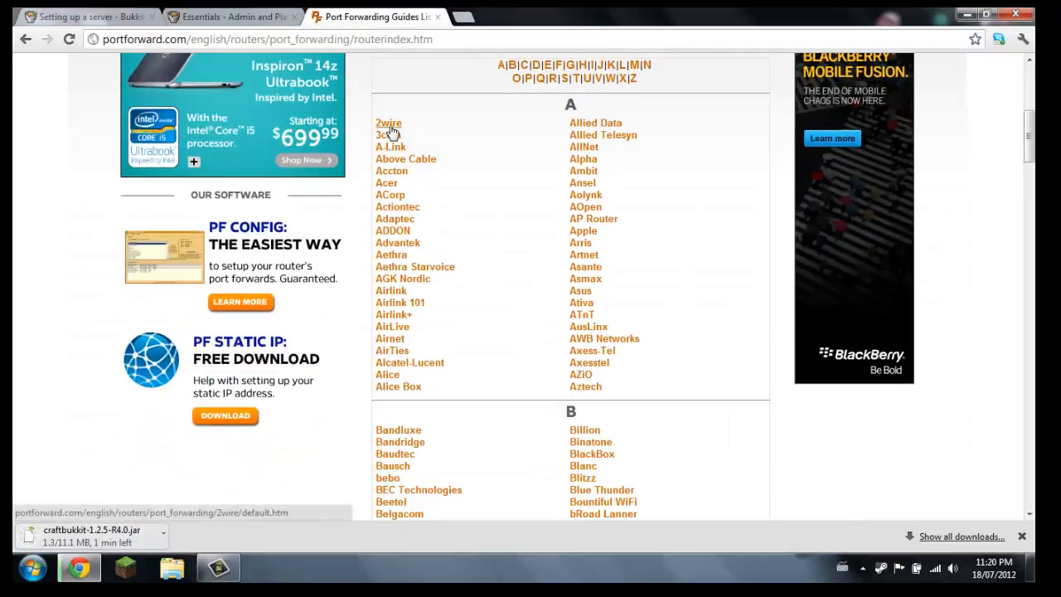
{"action": "scroll", "coordinate": [503, 265], "scroll_direction": "down", "scroll_amount": 4}
{"action": "scroll", "coordinate": [503, 265], "scroll_direction": "up", "scroll_amount": 4}
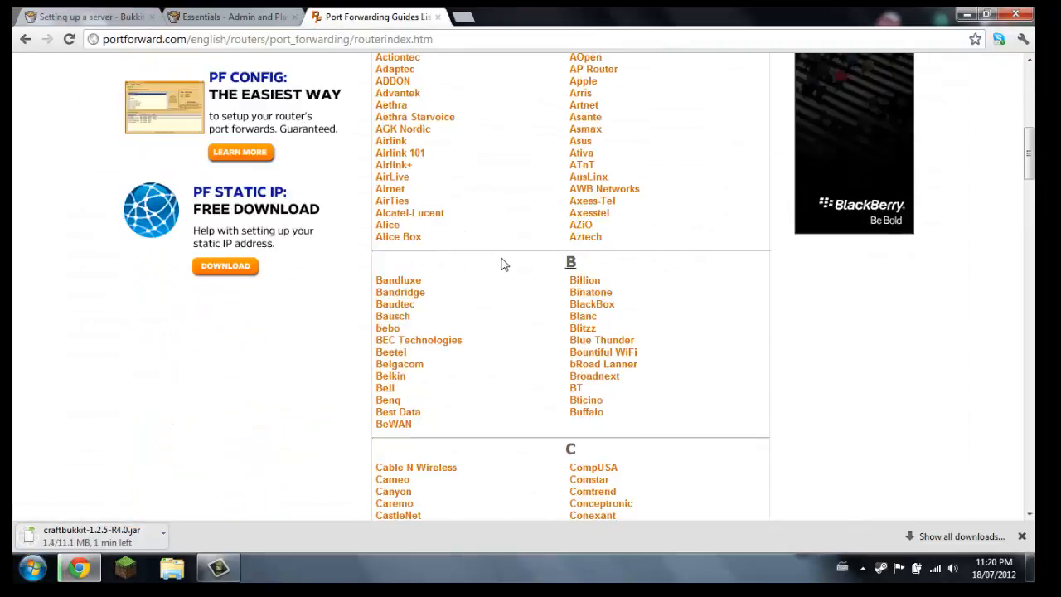
{"action": "scroll", "coordinate": [502, 263], "scroll_direction": "up", "scroll_amount": 1}
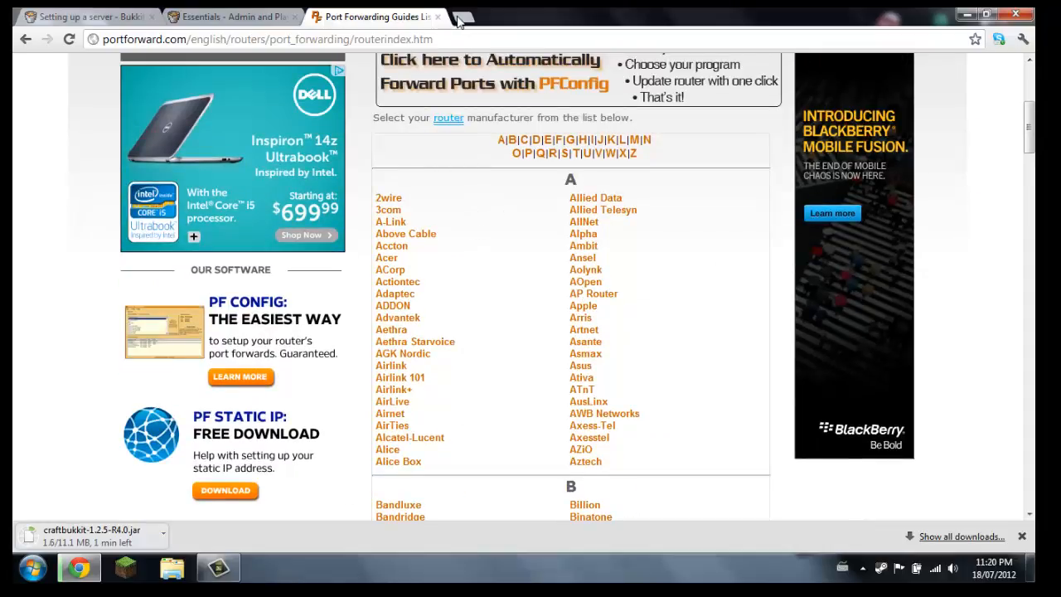
{"action": "left_click", "coordinate": [458, 20]}
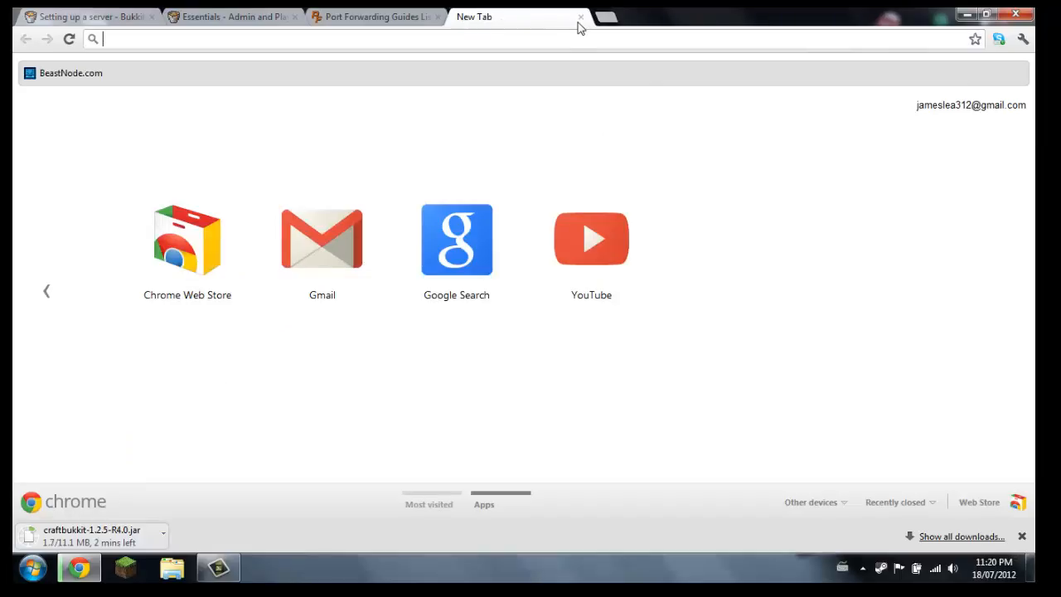
{"action": "left_click", "coordinate": [581, 18]}
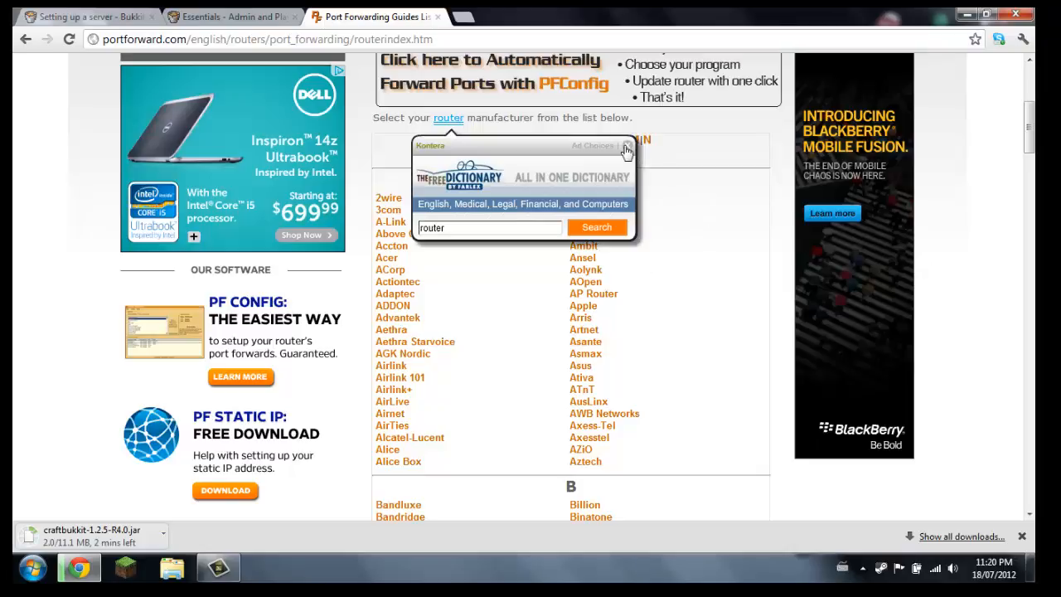
Find Telenet in the router manufacturer list and open the guide list for its TNDSL-2120 model
{"action": "scroll", "coordinate": [481, 270], "scroll_direction": "down", "scroll_amount": 2}
{"action": "scroll", "coordinate": [479, 262], "scroll_direction": "up", "scroll_amount": 4}
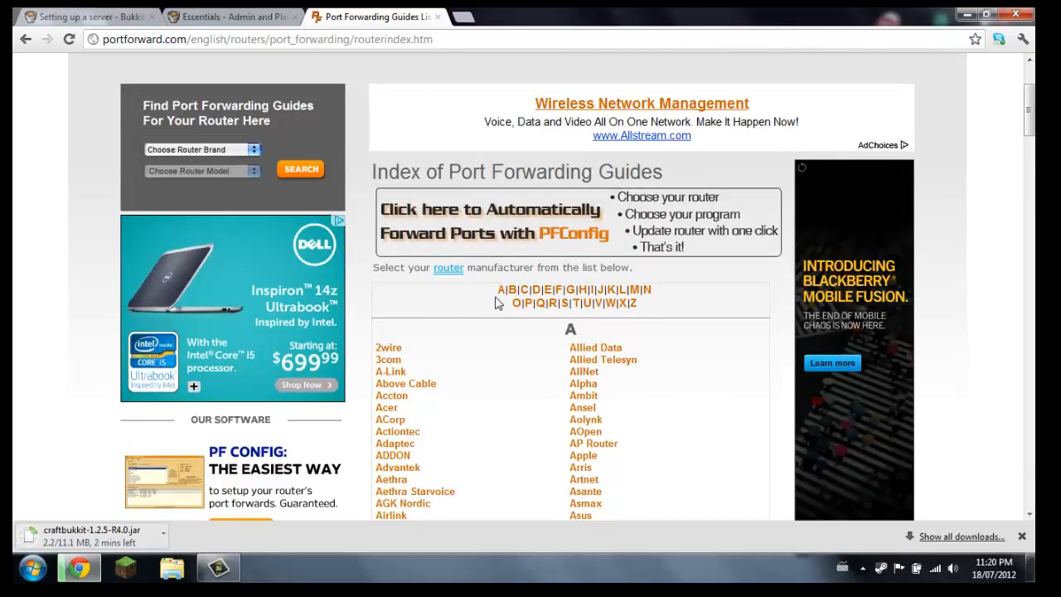
{"action": "scroll", "coordinate": [506, 311], "scroll_direction": "down", "scroll_amount": 3}
{"action": "scroll", "coordinate": [550, 315], "scroll_direction": "down", "scroll_amount": 3}
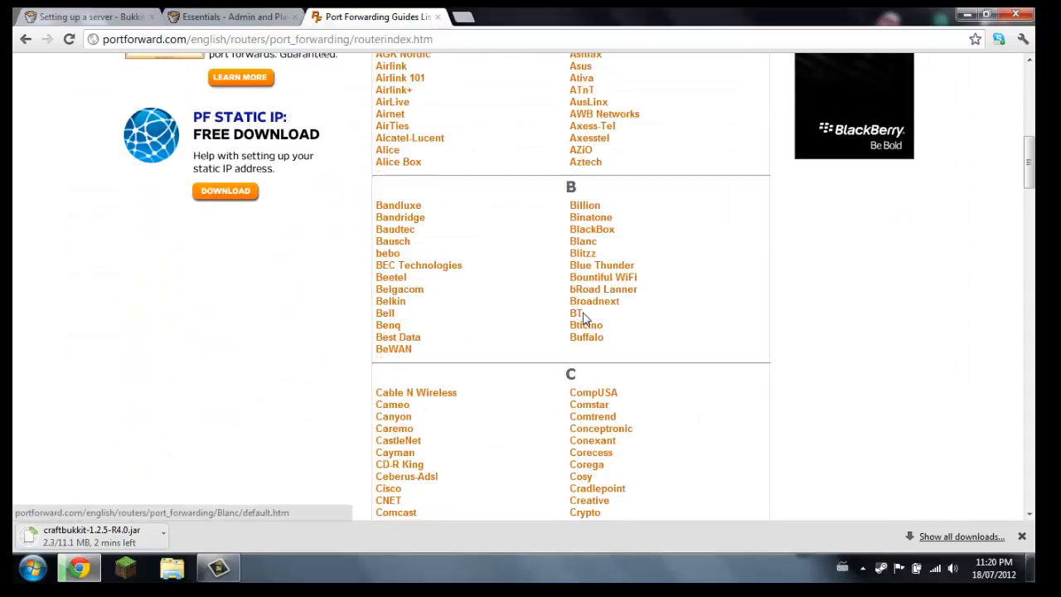
{"action": "scroll", "coordinate": [569, 308], "scroll_direction": "down", "scroll_amount": 7}
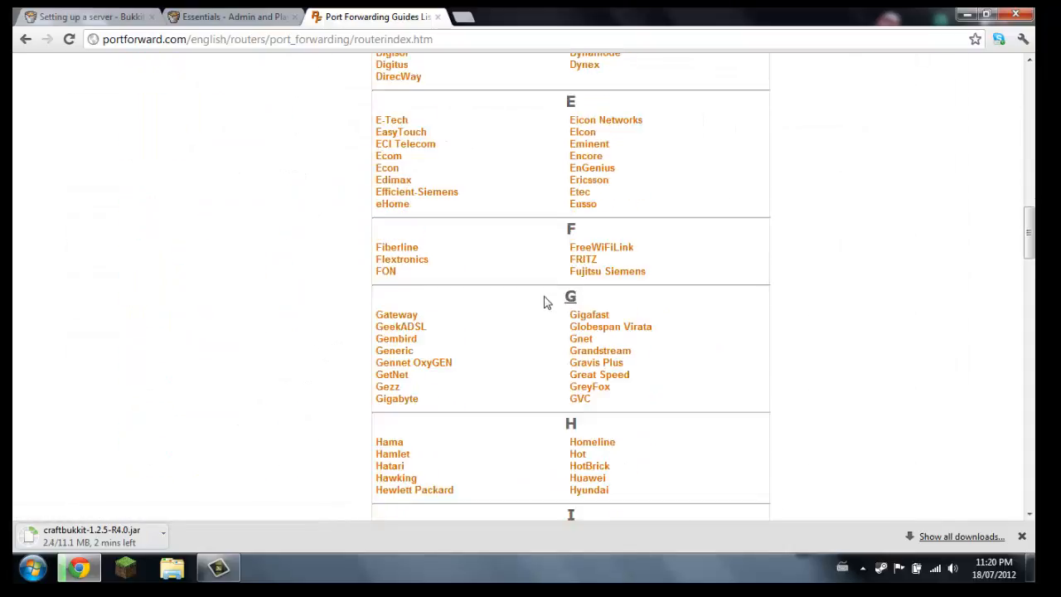
{"action": "scroll", "coordinate": [539, 315], "scroll_direction": "down", "scroll_amount": 10}
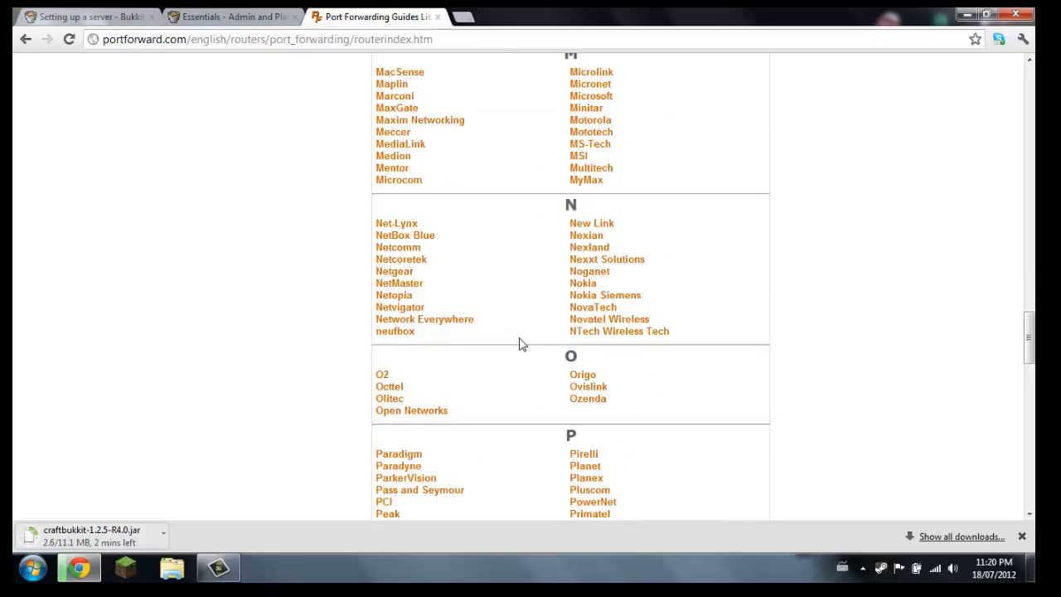
{"action": "scroll", "coordinate": [521, 344], "scroll_direction": "up", "scroll_amount": 8}
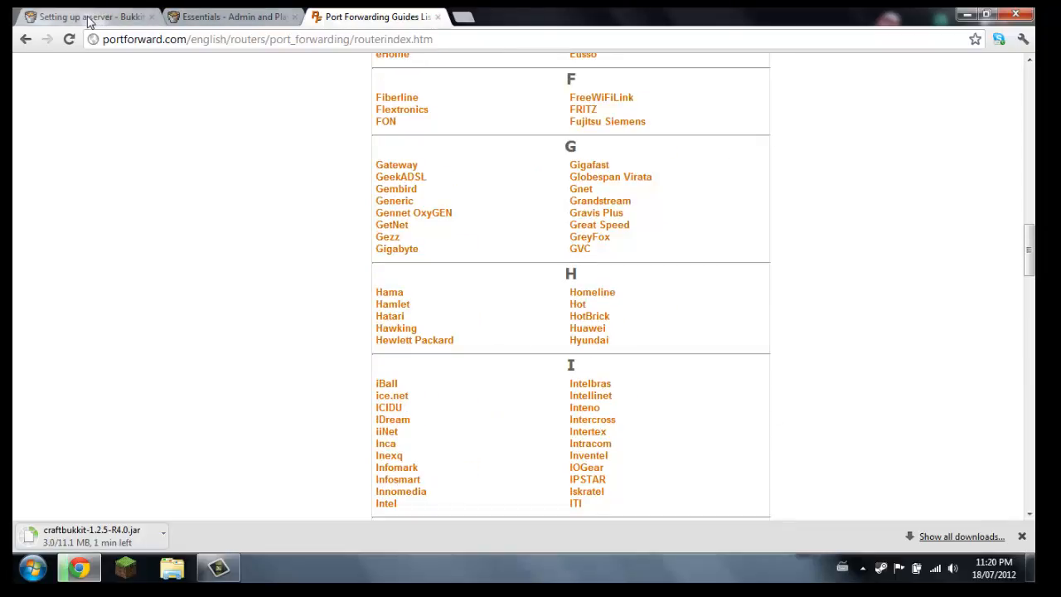
{"action": "scroll", "coordinate": [438, 225], "scroll_direction": "down", "scroll_amount": 10}
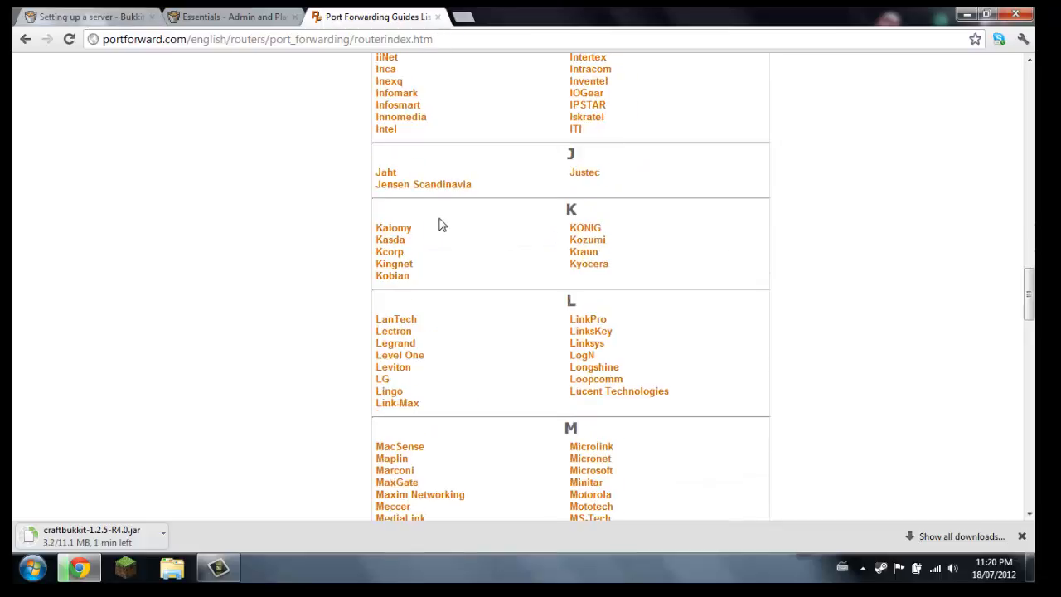
{"action": "scroll", "coordinate": [368, 403], "scroll_direction": "down", "scroll_amount": 10}
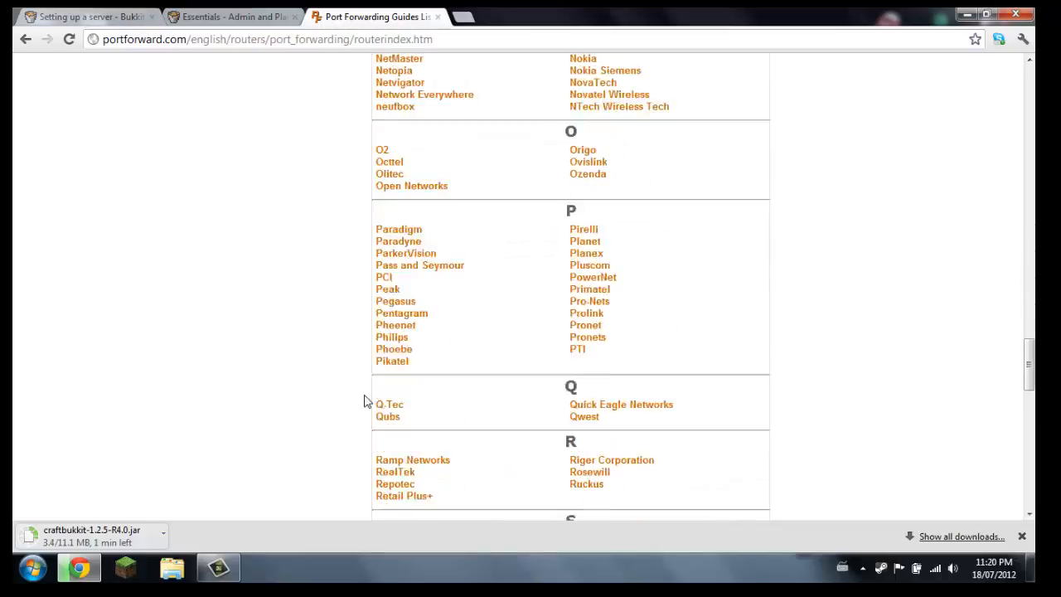
{"action": "scroll", "coordinate": [398, 311], "scroll_direction": "up", "scroll_amount": 1}
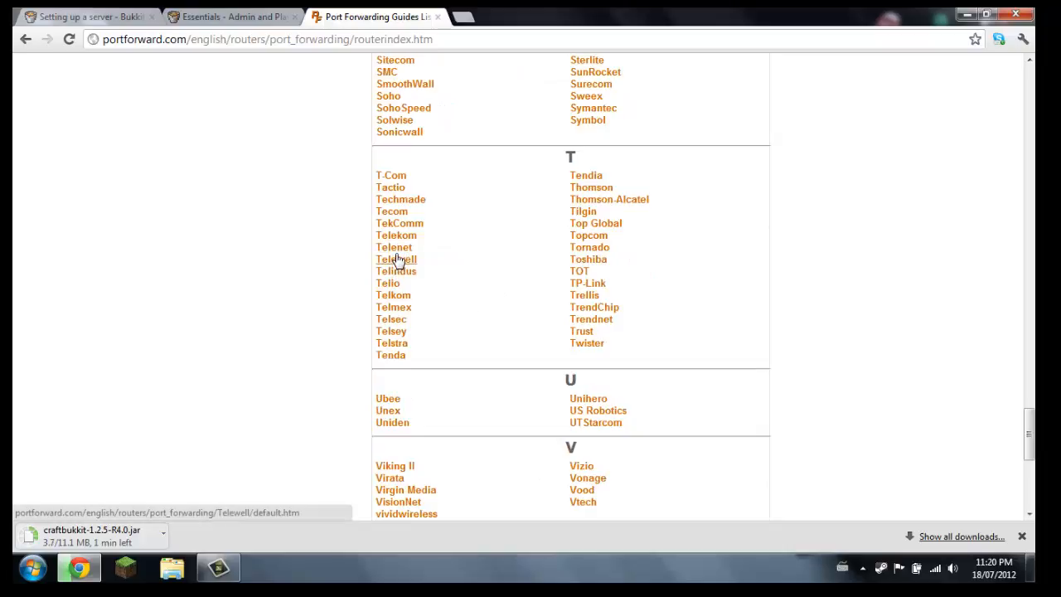
{"action": "left_click", "coordinate": [398, 249]}
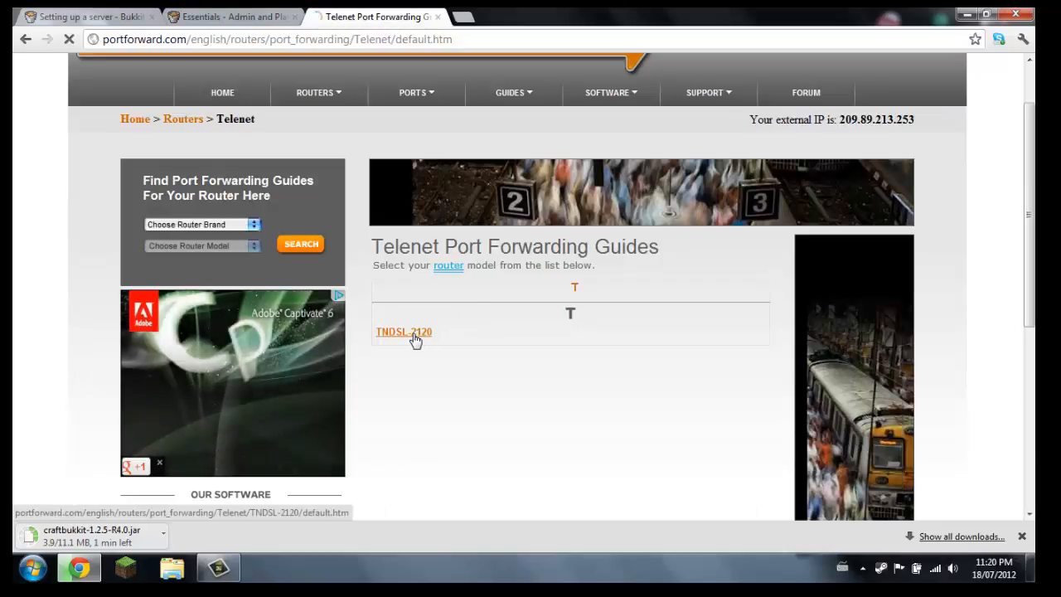
{"action": "left_click", "coordinate": [418, 333]}
Find Minecraft Server among the programs listed for the TNDSL-2120 and open its port forwarding guide
{"action": "scroll", "coordinate": [532, 398], "scroll_direction": "down", "scroll_amount": 1}
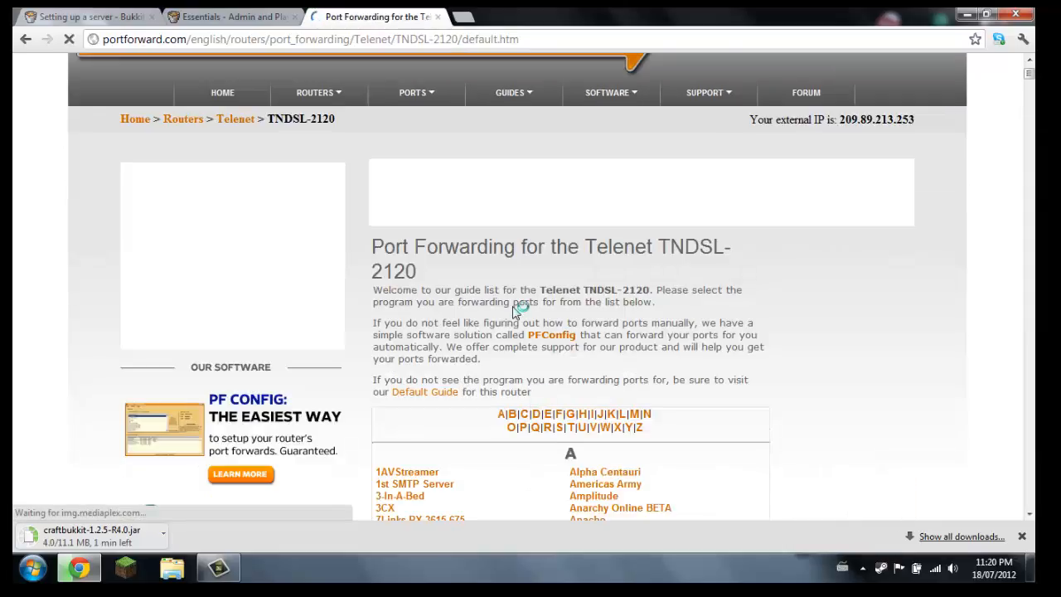
{"action": "scroll", "coordinate": [456, 309], "scroll_direction": "down", "scroll_amount": 2}
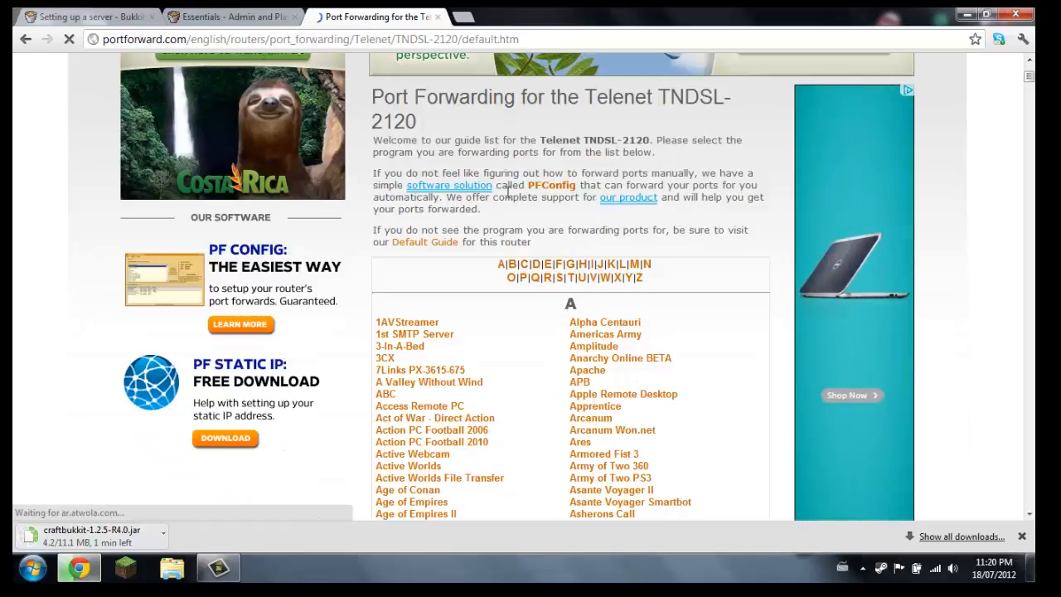
{"action": "scroll", "coordinate": [537, 177], "scroll_direction": "down", "scroll_amount": 3}
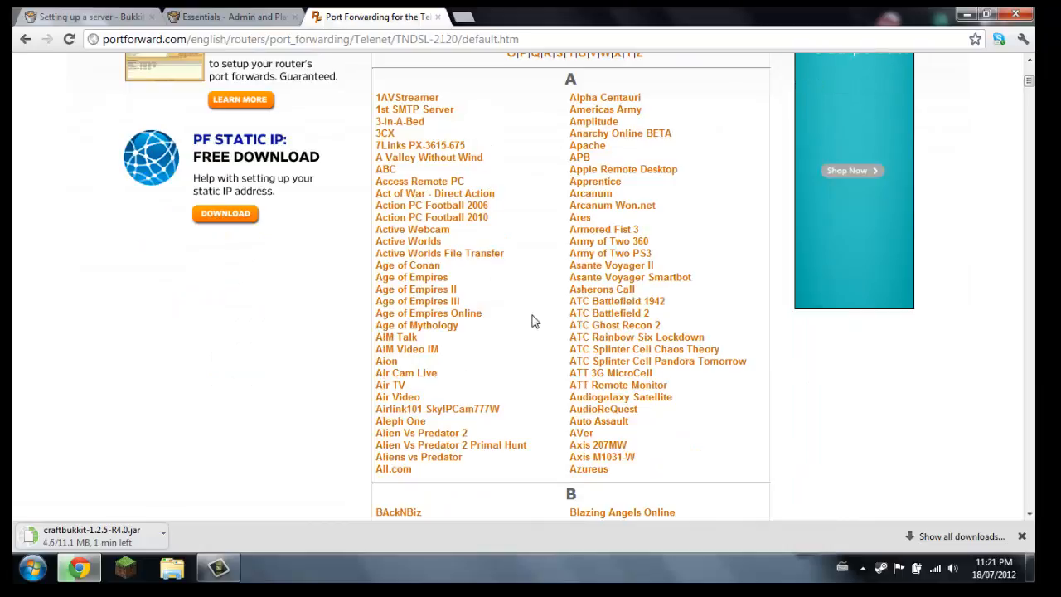
{"action": "scroll", "coordinate": [531, 319], "scroll_direction": "down", "scroll_amount": 7}
{"action": "scroll", "coordinate": [535, 334], "scroll_direction": "down", "scroll_amount": 20}
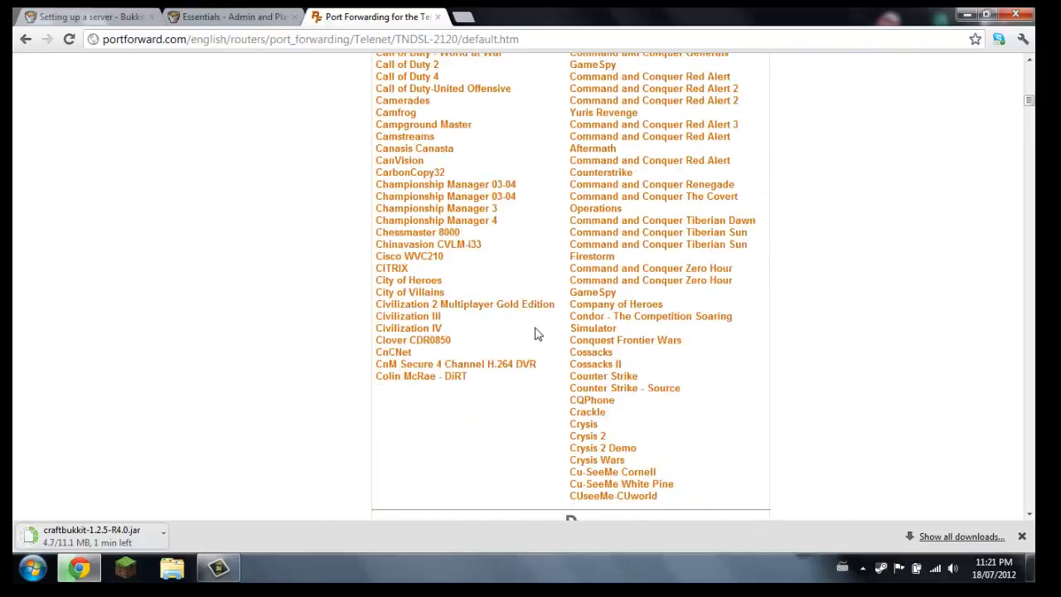
{"action": "scroll", "coordinate": [535, 336], "scroll_direction": "down", "scroll_amount": 20}
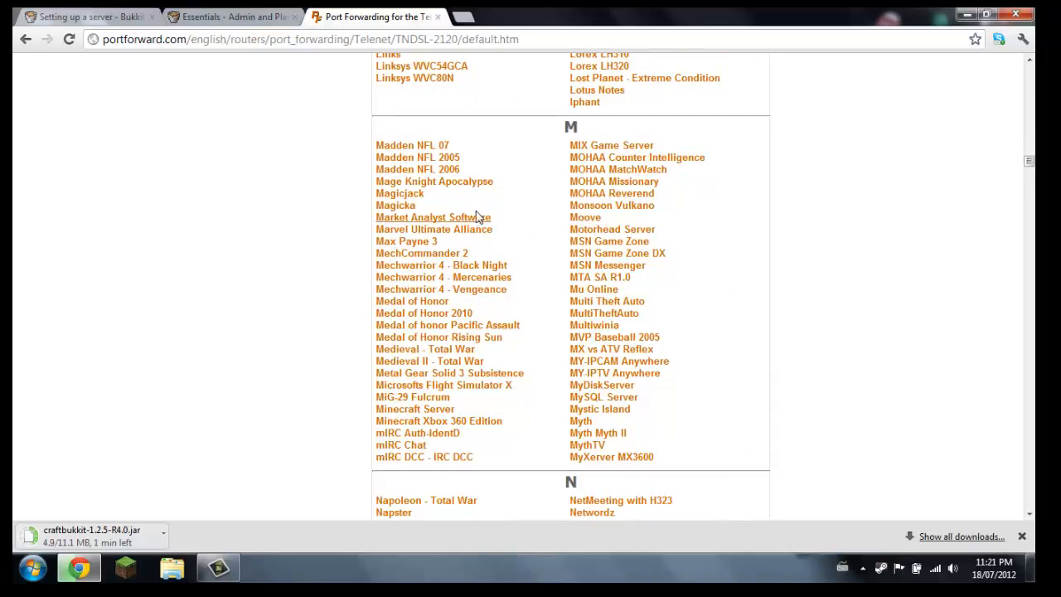
{"action": "left_click", "coordinate": [443, 412]}
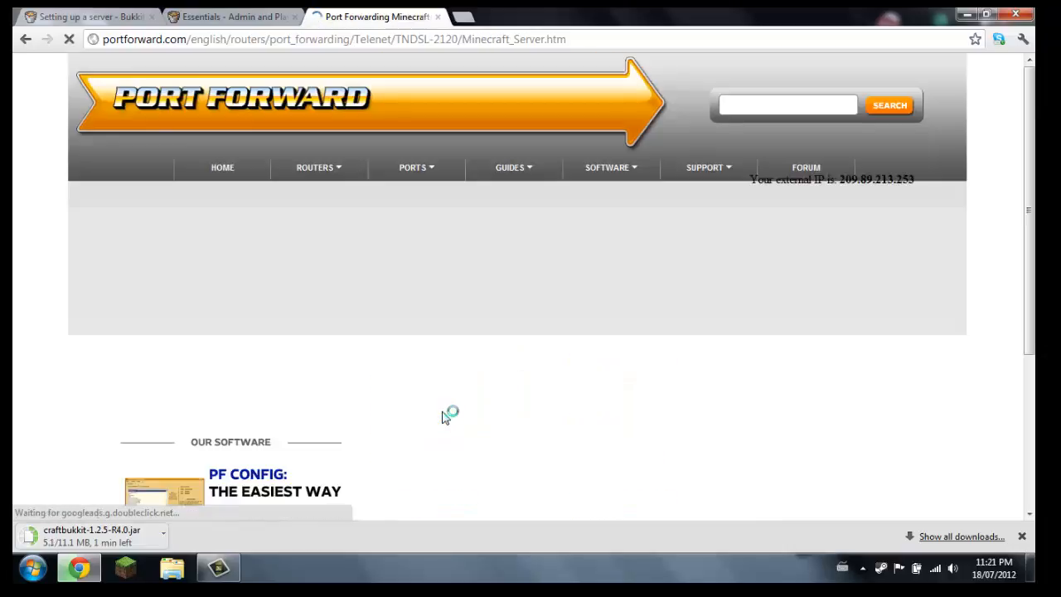
Read through the TNDSL-2120 Minecraft Server port forwarding guide down to its Entry #1 settings and close the guide
{"action": "scroll", "coordinate": [442, 412], "scroll_direction": "down", "scroll_amount": 3}
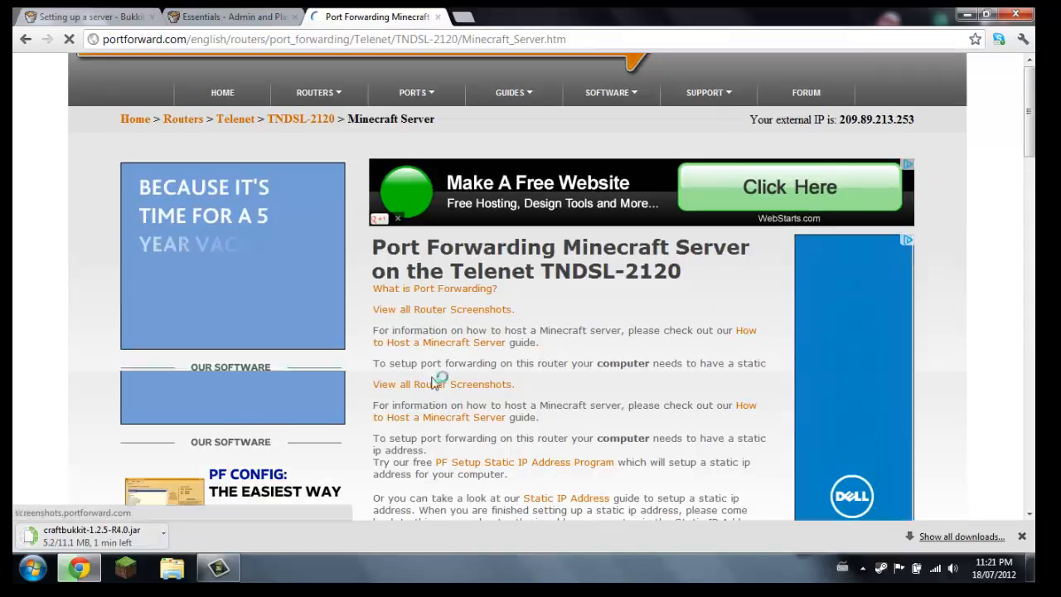
{"action": "scroll", "coordinate": [415, 301], "scroll_direction": "down", "scroll_amount": 2}
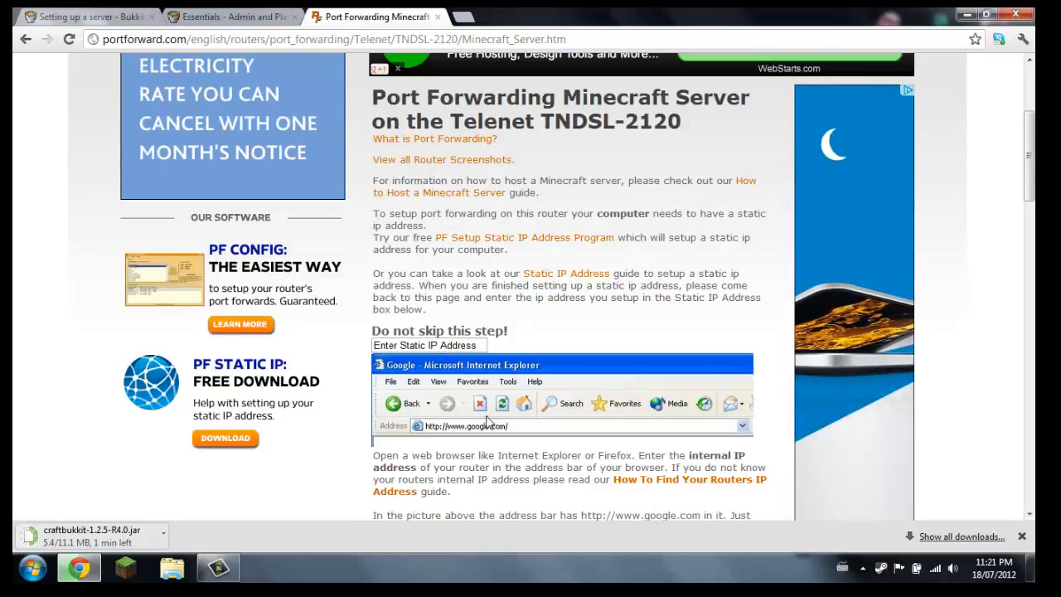
{"action": "scroll", "coordinate": [650, 426], "scroll_direction": "down", "scroll_amount": 2}
{"action": "scroll", "coordinate": [491, 432], "scroll_direction": "down", "scroll_amount": 4}
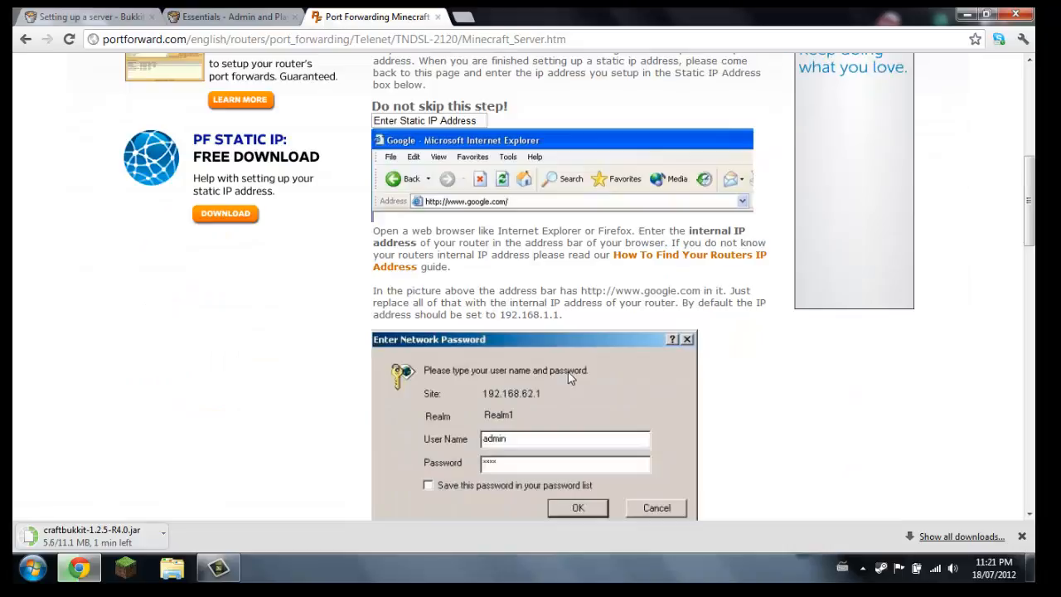
{"action": "scroll", "coordinate": [552, 398], "scroll_direction": "down", "scroll_amount": 5}
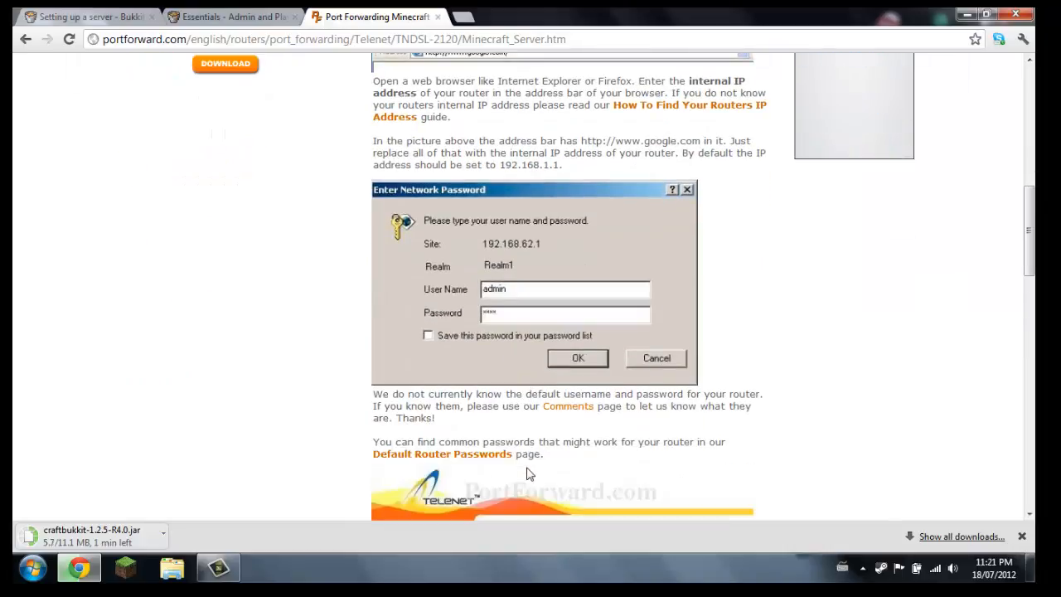
{"action": "scroll", "coordinate": [527, 467], "scroll_direction": "down", "scroll_amount": 6}
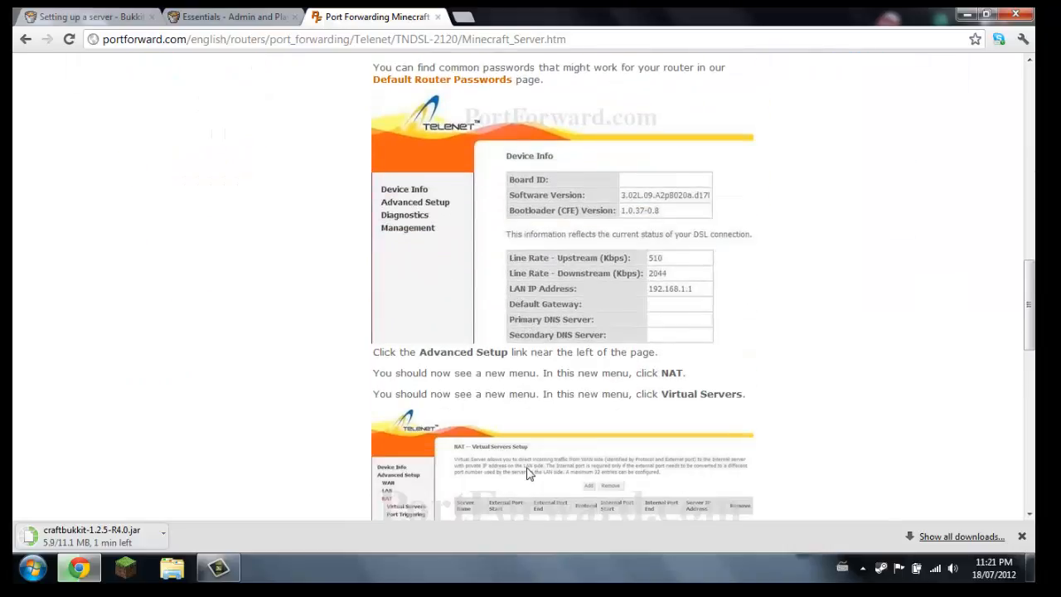
{"action": "scroll", "coordinate": [530, 464], "scroll_direction": "down", "scroll_amount": 2}
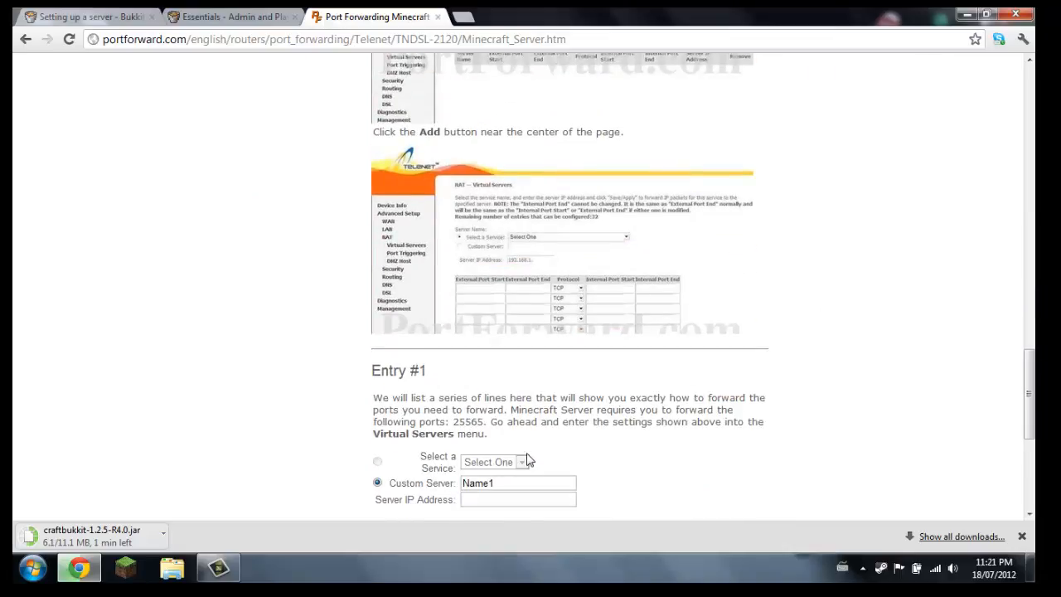
{"action": "scroll", "coordinate": [529, 378], "scroll_direction": "down", "scroll_amount": 4}
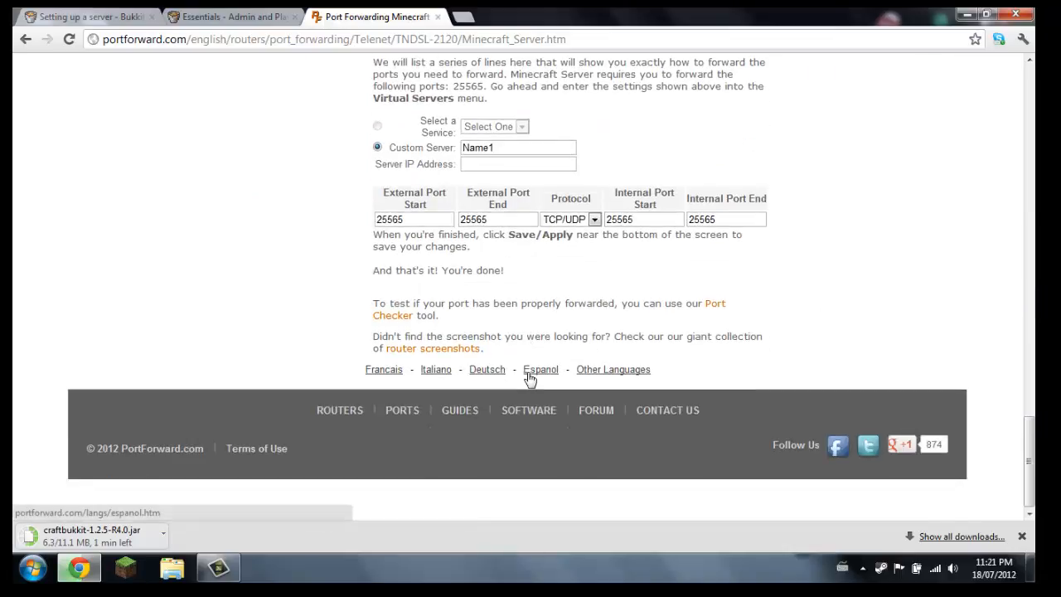
{"action": "scroll", "coordinate": [514, 290], "scroll_direction": "up", "scroll_amount": 15}
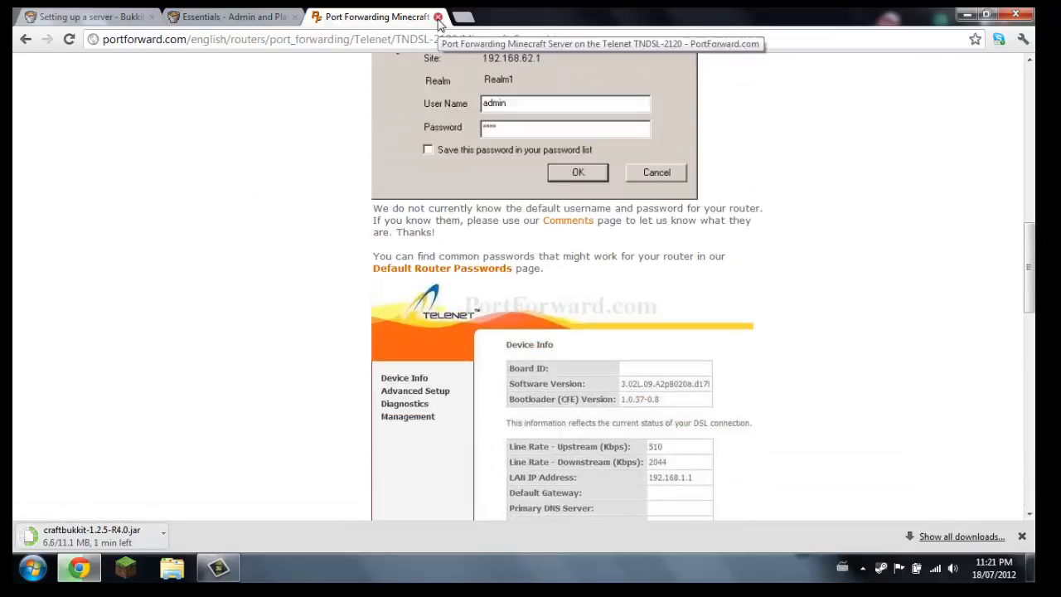
{"action": "left_click", "coordinate": [438, 17]}
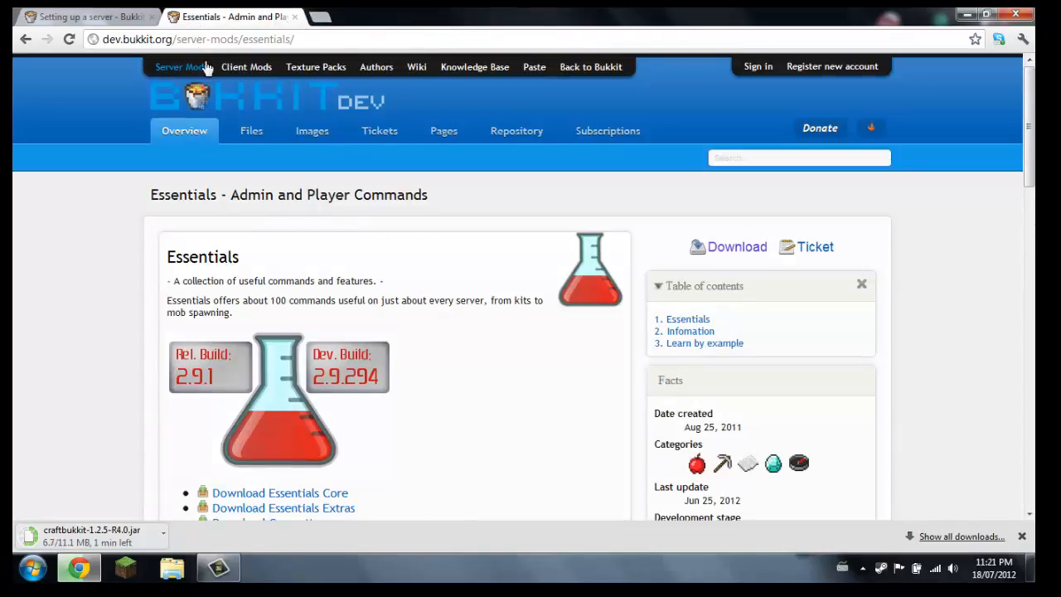
Look at the Windows instructions on the Bukkit setup page, and check the contents of New folder on the desktop
{"action": "left_click", "coordinate": [91, 17]}
{"action": "scroll", "coordinate": [225, 286], "scroll_direction": "down", "scroll_amount": 1}
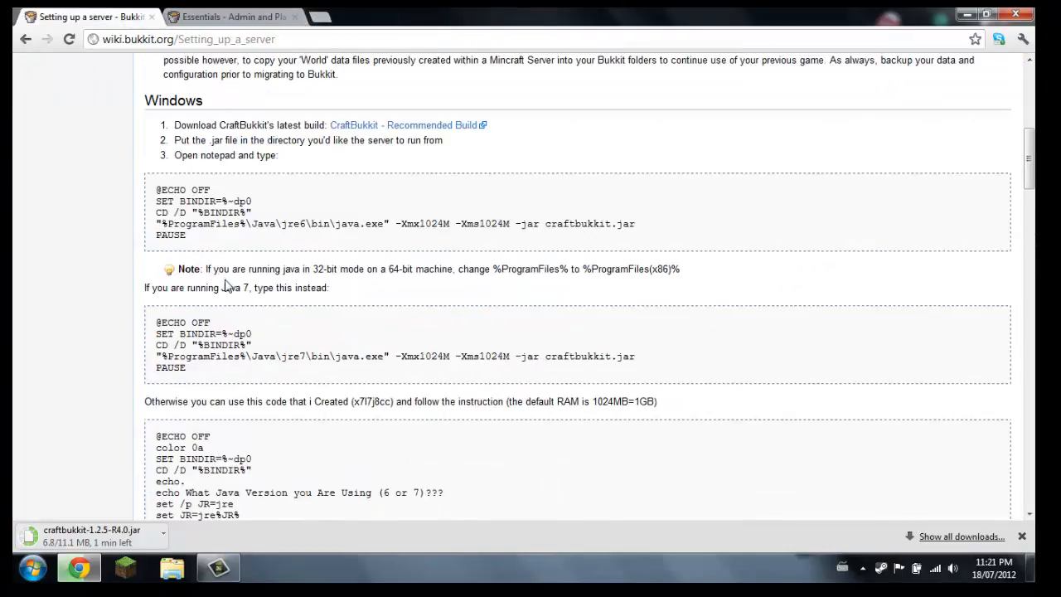
{"action": "left_click", "coordinate": [967, 15]}
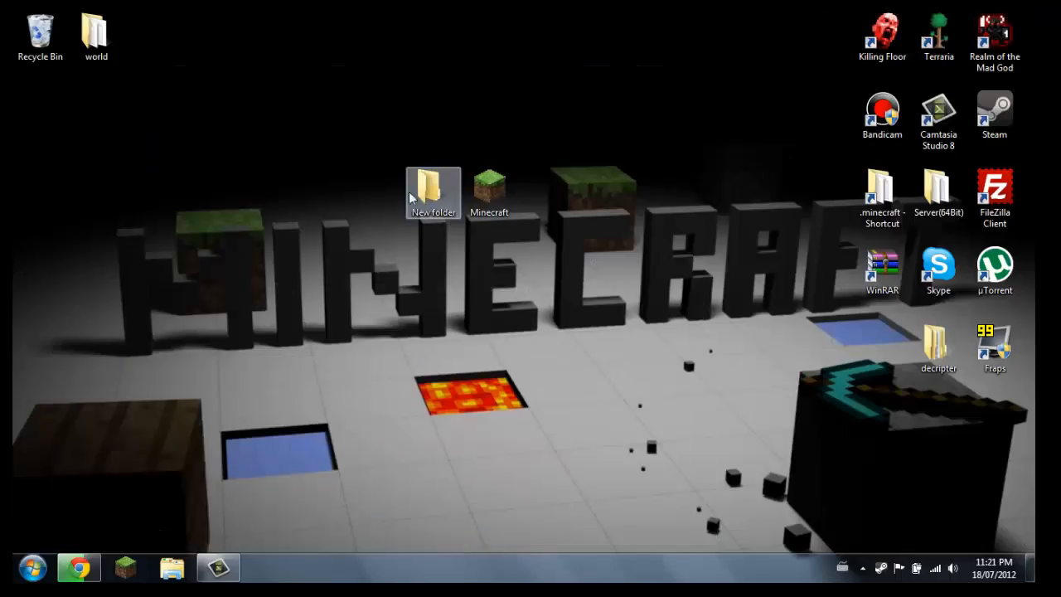
{"action": "double_click", "coordinate": [442, 196]}
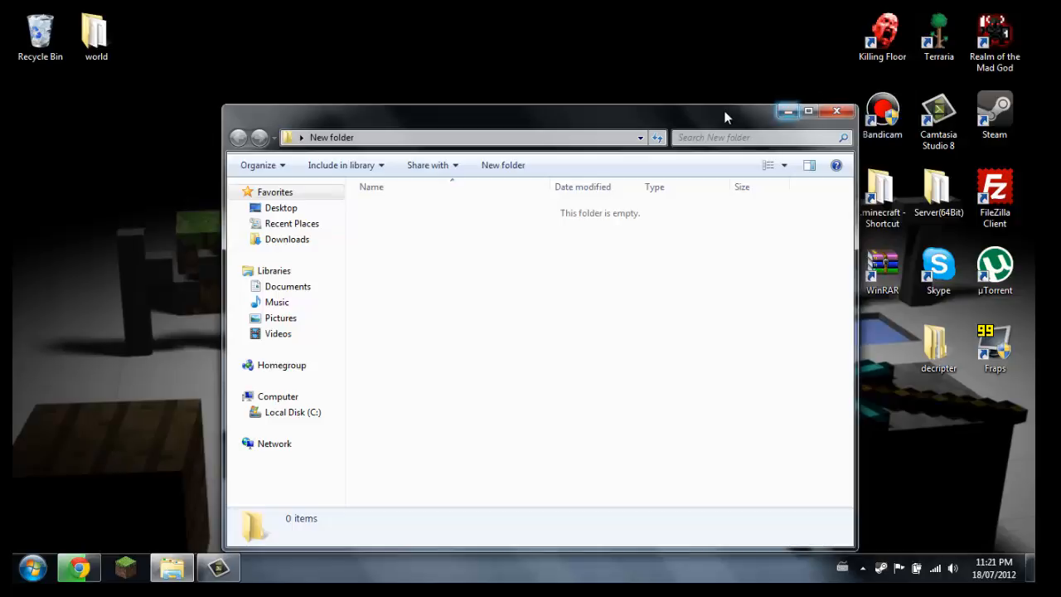
{"action": "left_click_drag", "start_coordinate": [727, 111], "coordinate": [630, 98]}
{"action": "left_click", "coordinate": [680, 103]}
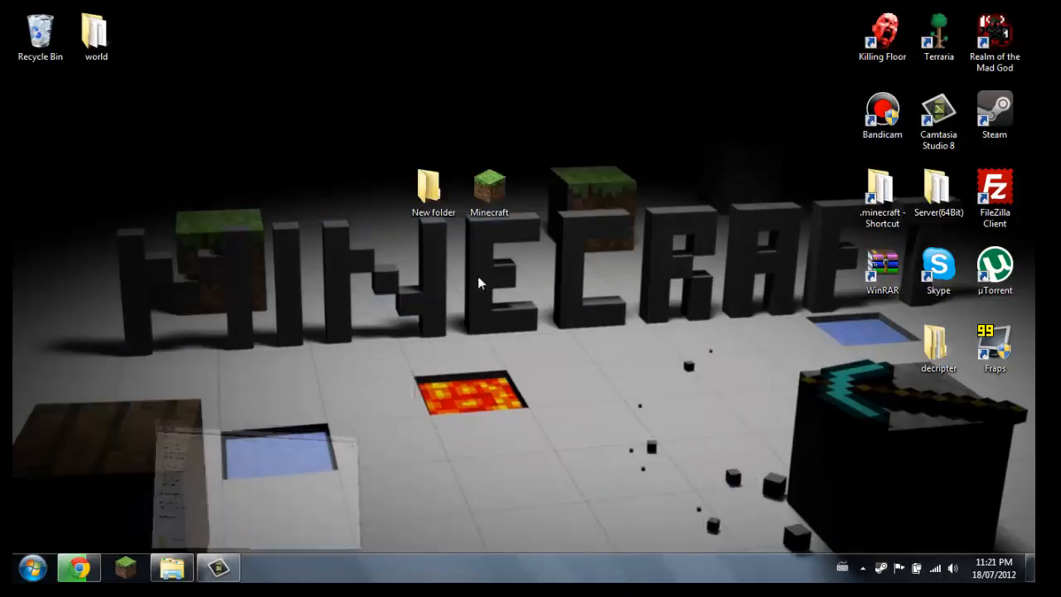
{"action": "mouse_move", "coordinate": [98, 571]}
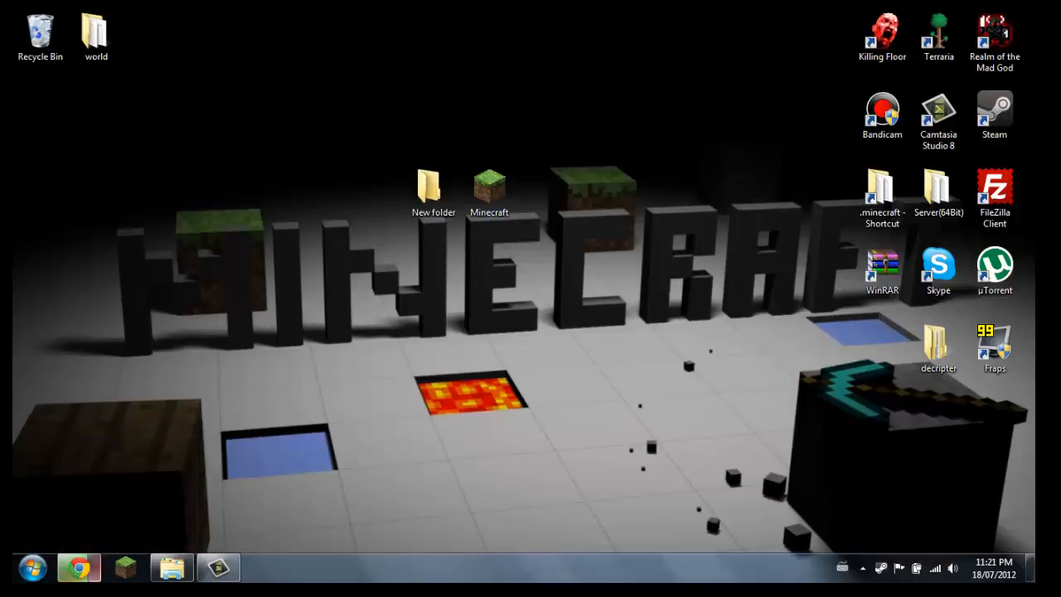
Copy the Server batch file from the desktop's Server(64Bit) folder into New folder
{"action": "double_click", "coordinate": [937, 191]}
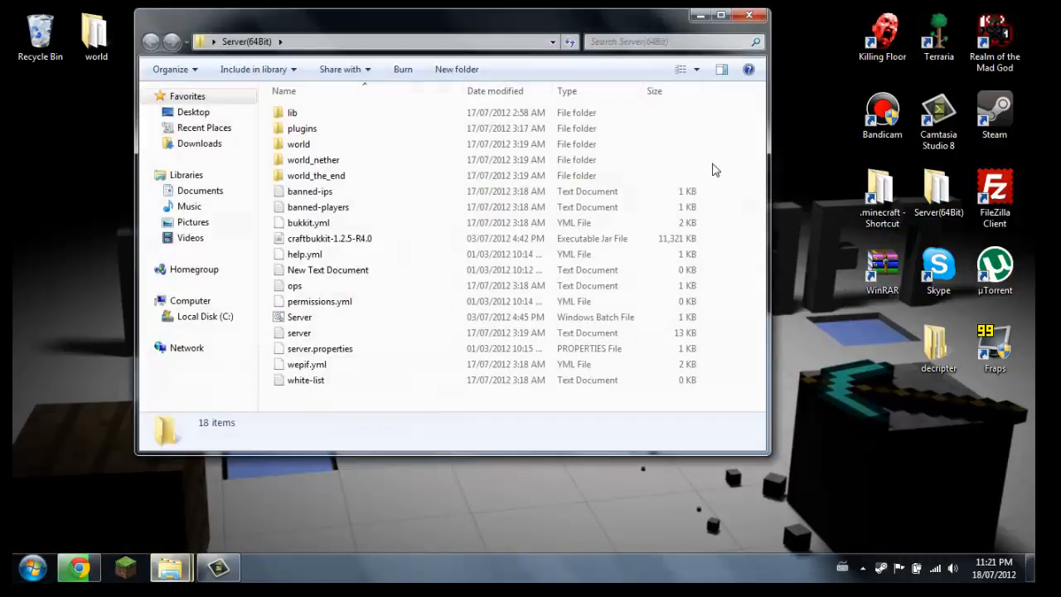
{"action": "right_click", "coordinate": [316, 323]}
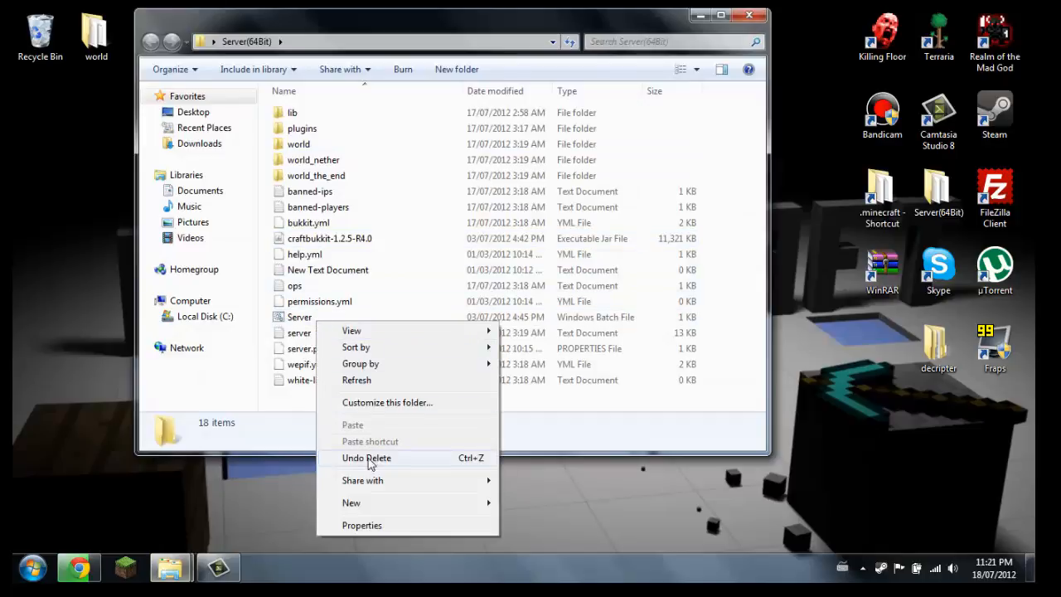
{"action": "right_click", "coordinate": [303, 317]}
{"action": "left_click", "coordinate": [337, 464]}
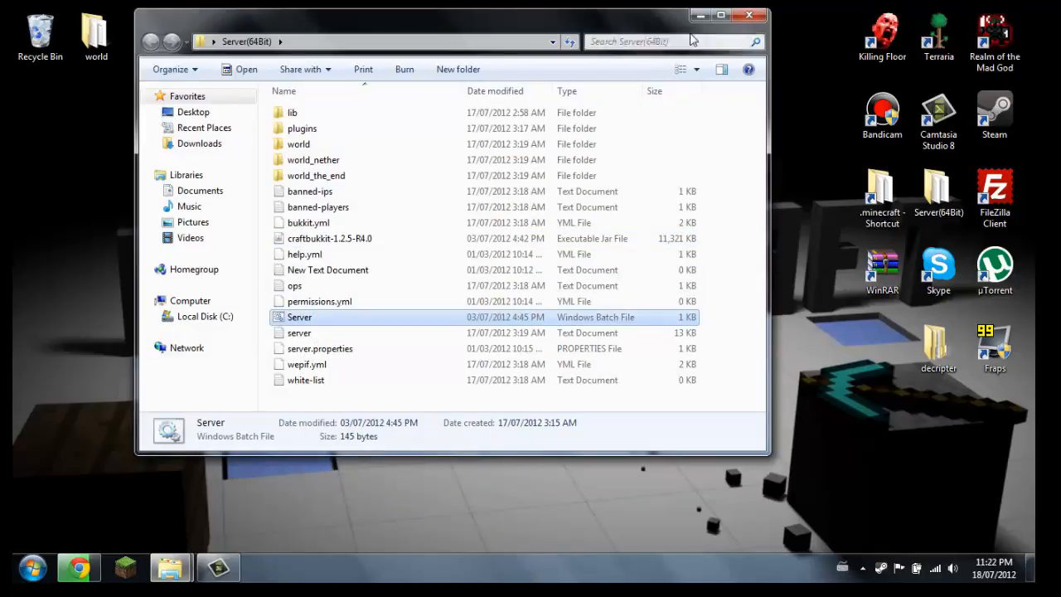
{"action": "left_click", "coordinate": [749, 15]}
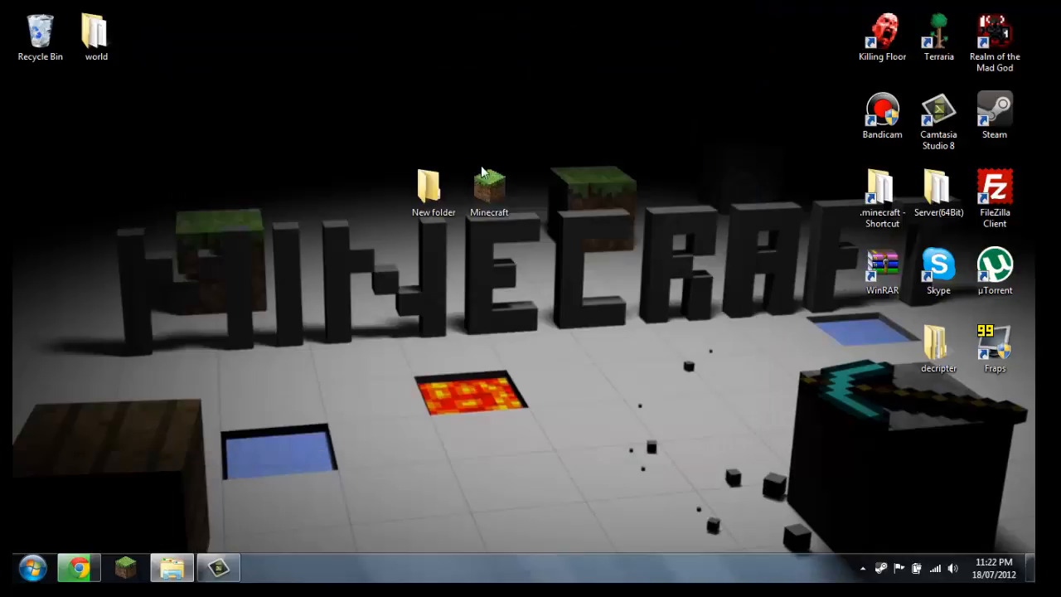
{"action": "left_click", "coordinate": [441, 206]}
{"action": "double_click", "coordinate": [433, 193]}
{"action": "right_click", "coordinate": [362, 222]}
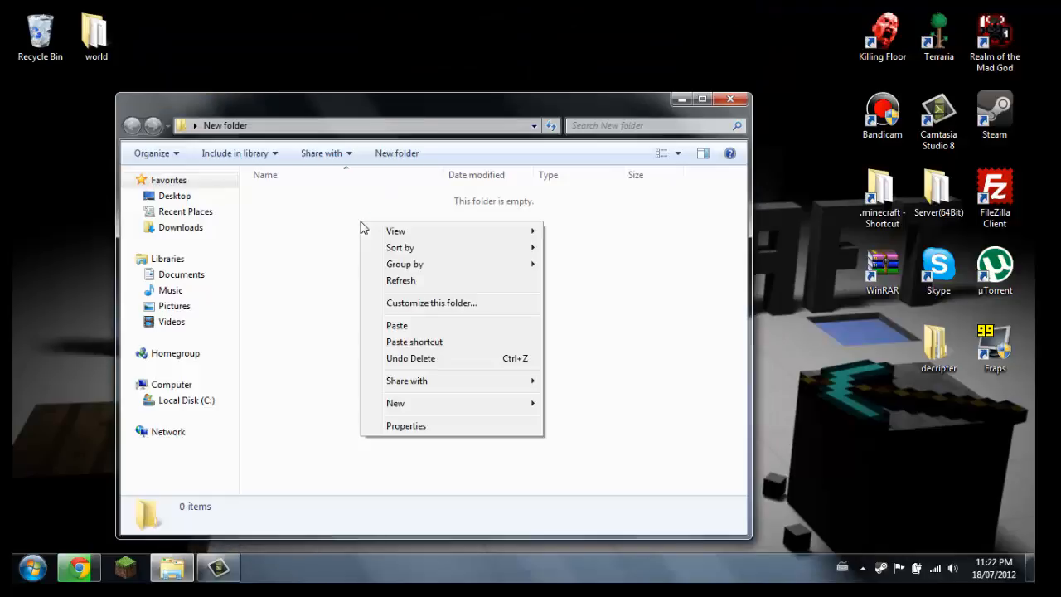
{"action": "mouse_move", "coordinate": [425, 406]}
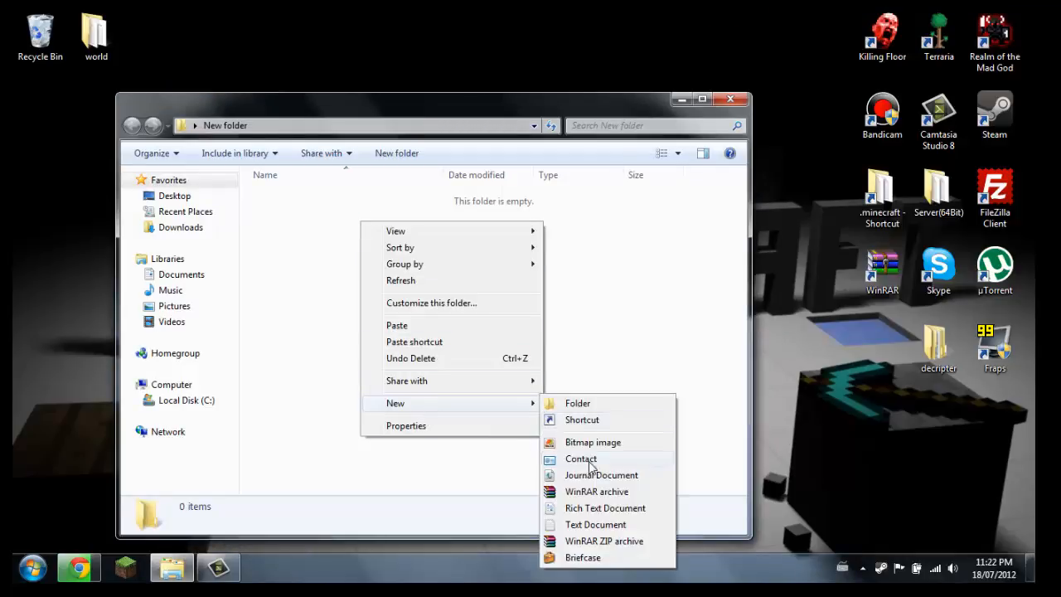
{"action": "right_click", "coordinate": [297, 239]}
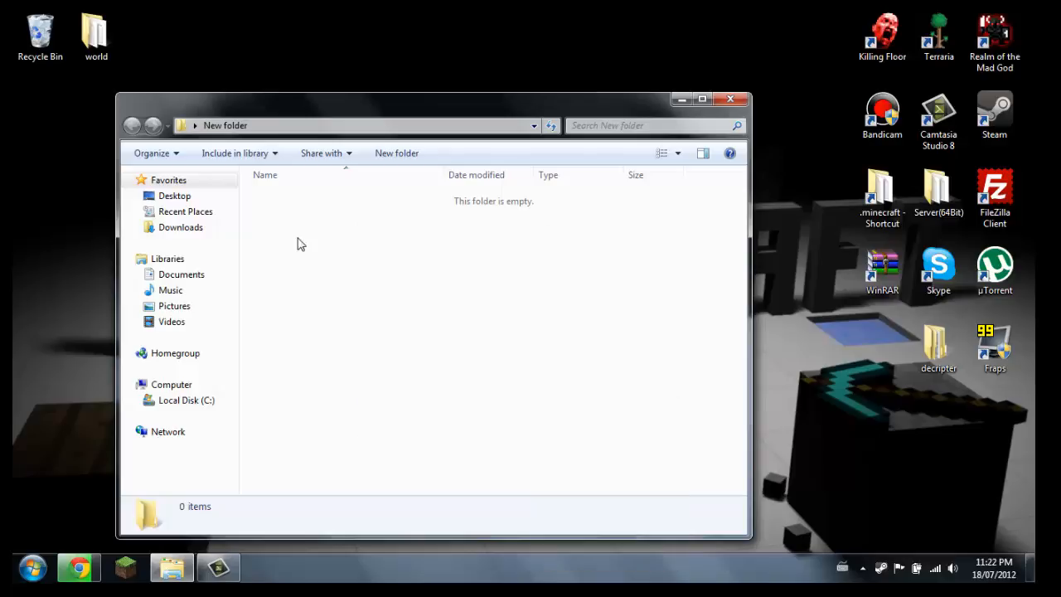
{"action": "left_click", "coordinate": [336, 341]}
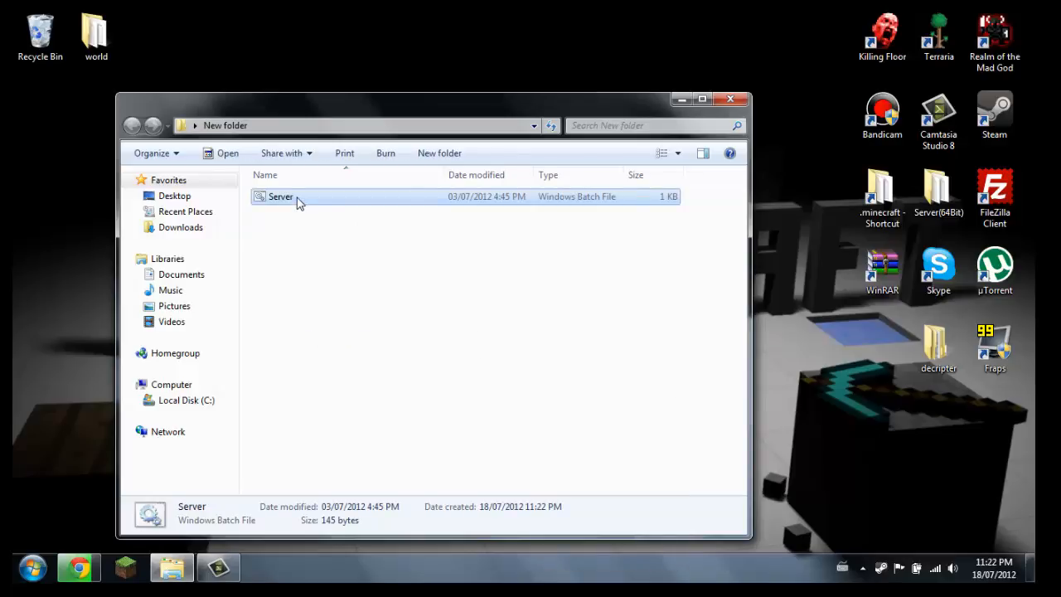
Open the copied Server batch file for editing in Notepad and point out its Xmx and Xms memory amounts
{"action": "right_click", "coordinate": [296, 203]}
{"action": "left_click", "coordinate": [330, 202]}
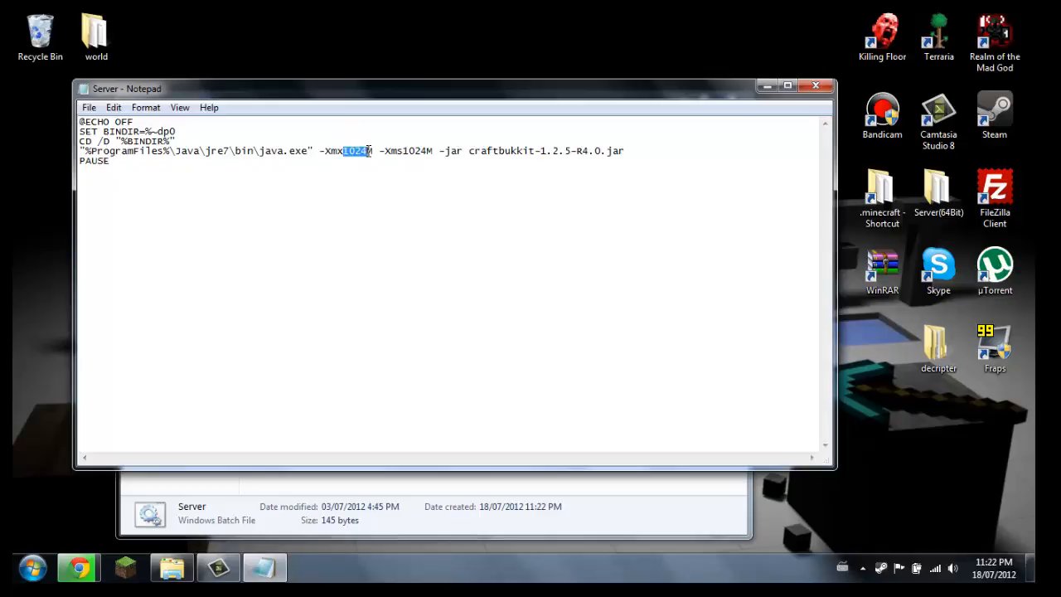
{"action": "left_click_drag", "start_coordinate": [423, 153], "coordinate": [417, 152]}
{"action": "left_click", "coordinate": [429, 175]}
Switch to the Bukkit wiki in Chrome and look over the Windows startup scripts for Java 6, Java 7 and the alternatives
{"action": "left_click", "coordinate": [79, 568]}
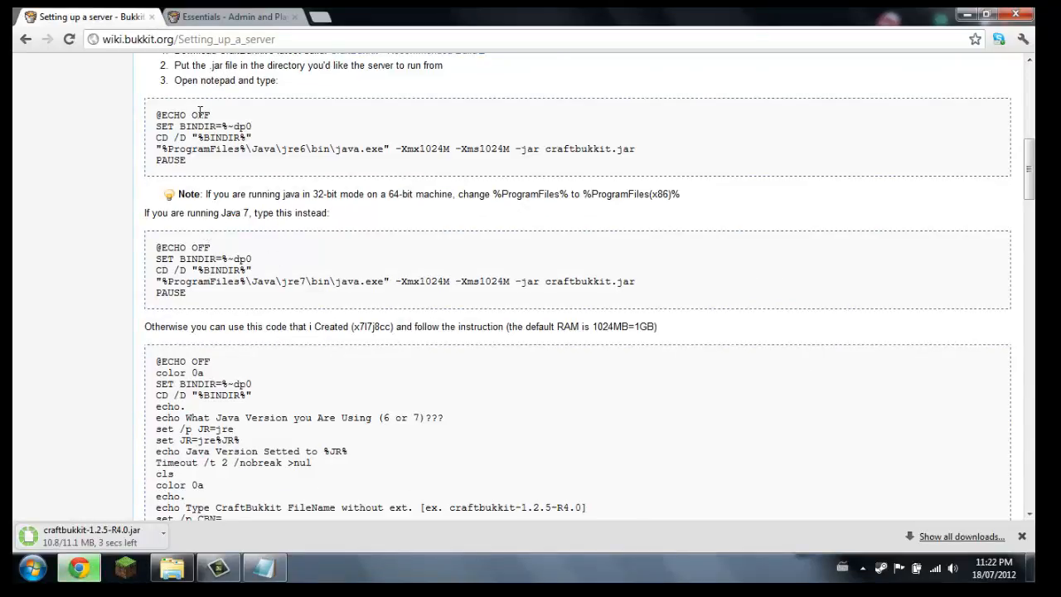
{"action": "scroll", "coordinate": [200, 110], "scroll_direction": "up", "scroll_amount": 2}
{"action": "scroll", "coordinate": [202, 229], "scroll_direction": "down", "scroll_amount": 1}
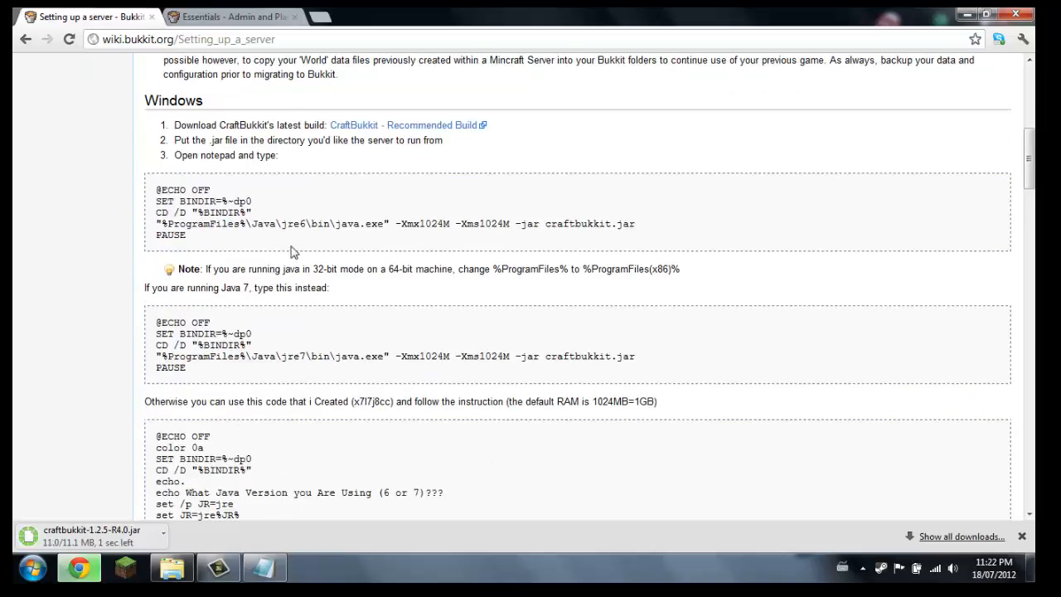
{"action": "scroll", "coordinate": [291, 251], "scroll_direction": "down", "scroll_amount": 9}
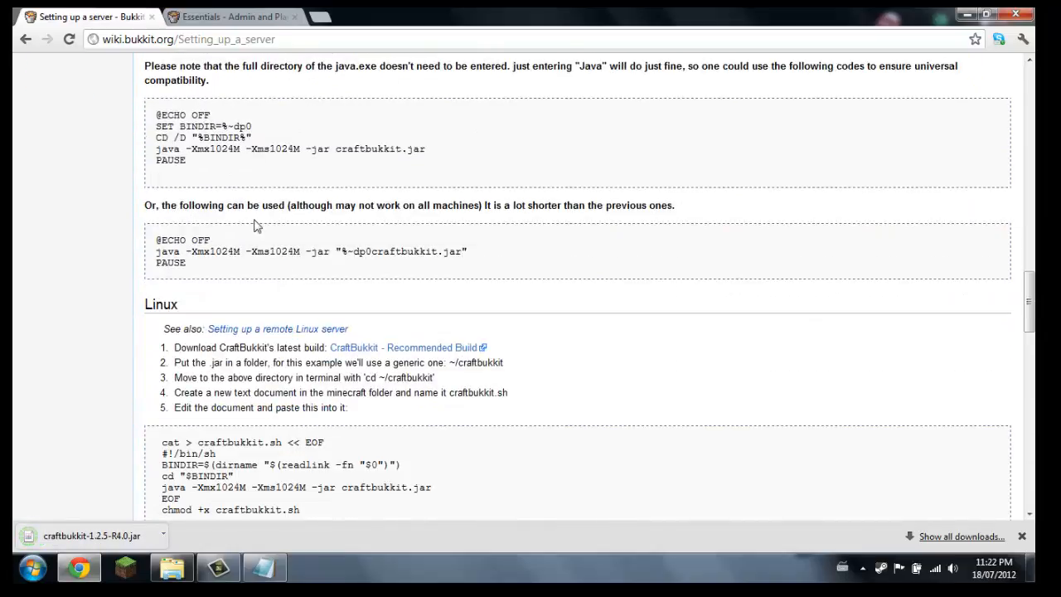
{"action": "scroll", "coordinate": [253, 228], "scroll_direction": "down", "scroll_amount": 3}
{"action": "scroll", "coordinate": [201, 307], "scroll_direction": "up", "scroll_amount": 6}
{"action": "scroll", "coordinate": [200, 307], "scroll_direction": "up", "scroll_amount": 5}
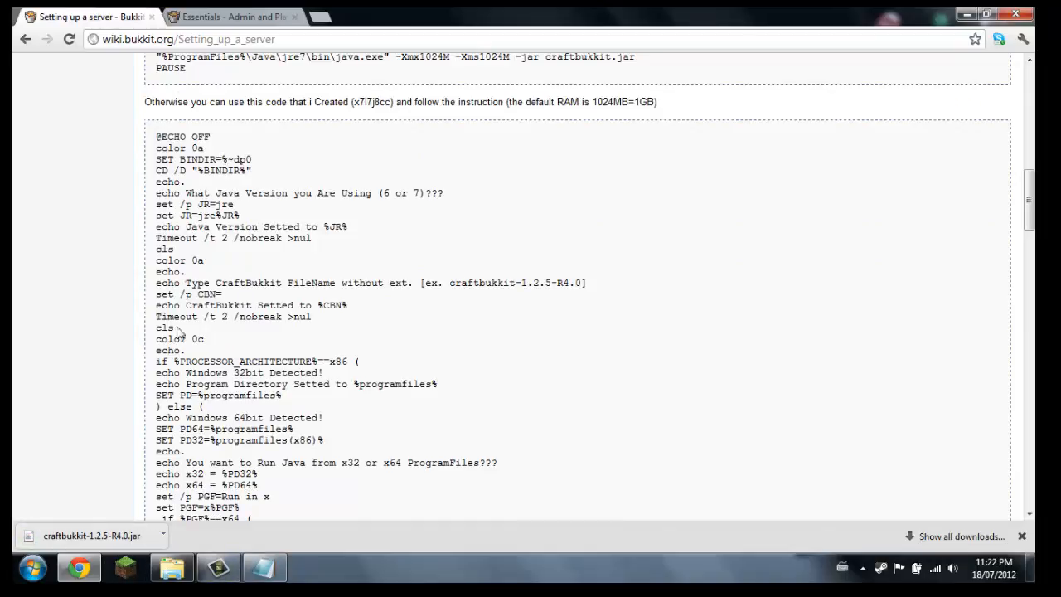
Return to Notepad, save the script in New folder as Server.bat with type All Files, replacing the existing file, and close Notepad
{"action": "left_click", "coordinate": [263, 568]}
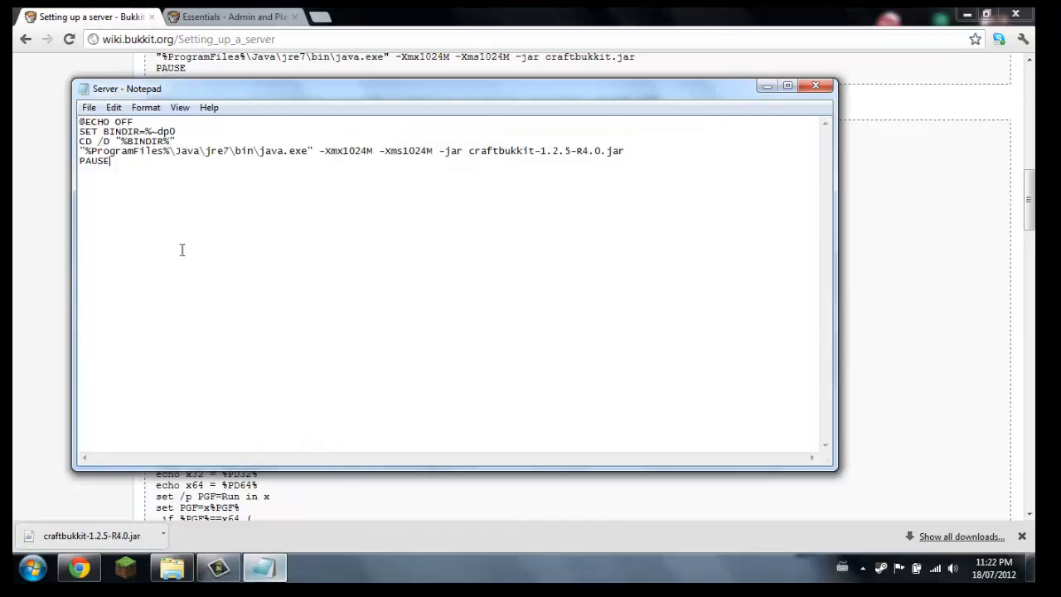
{"action": "left_click", "coordinate": [89, 108]}
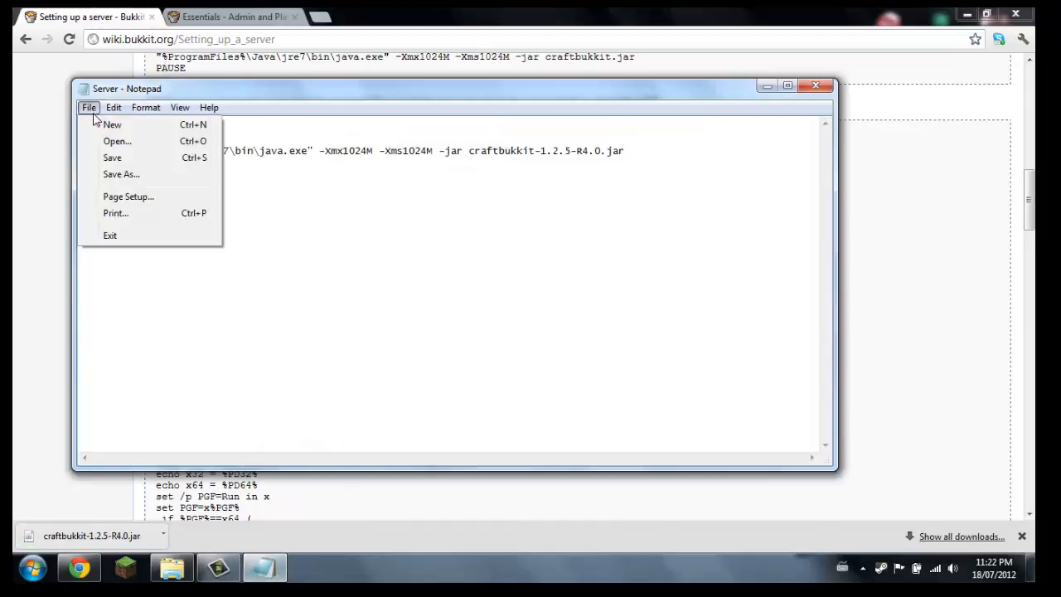
{"action": "left_click", "coordinate": [121, 175]}
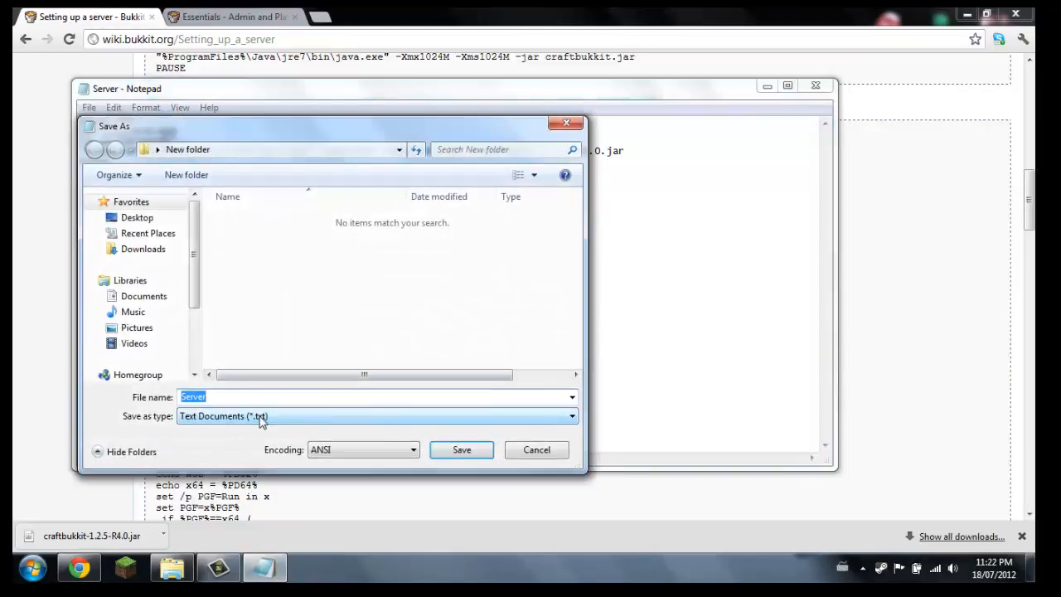
{"action": "left_click", "coordinate": [262, 416]}
{"action": "left_click", "coordinate": [228, 440]}
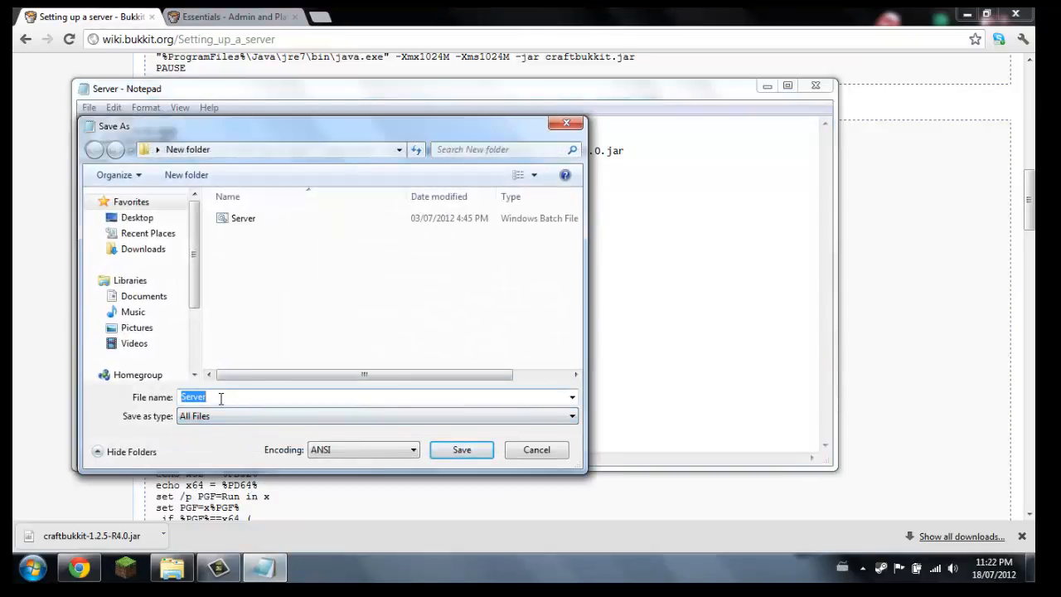
{"action": "left_click", "coordinate": [221, 398]}
{"action": "type", "text": ".bat"}
{"action": "left_click", "coordinate": [432, 454]}
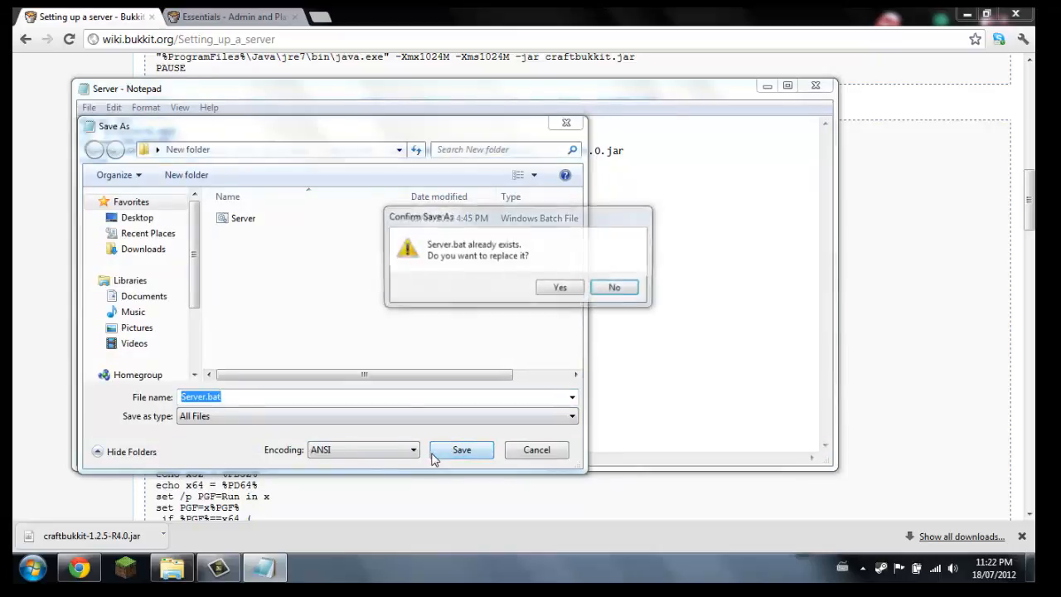
{"action": "left_click", "coordinate": [559, 288]}
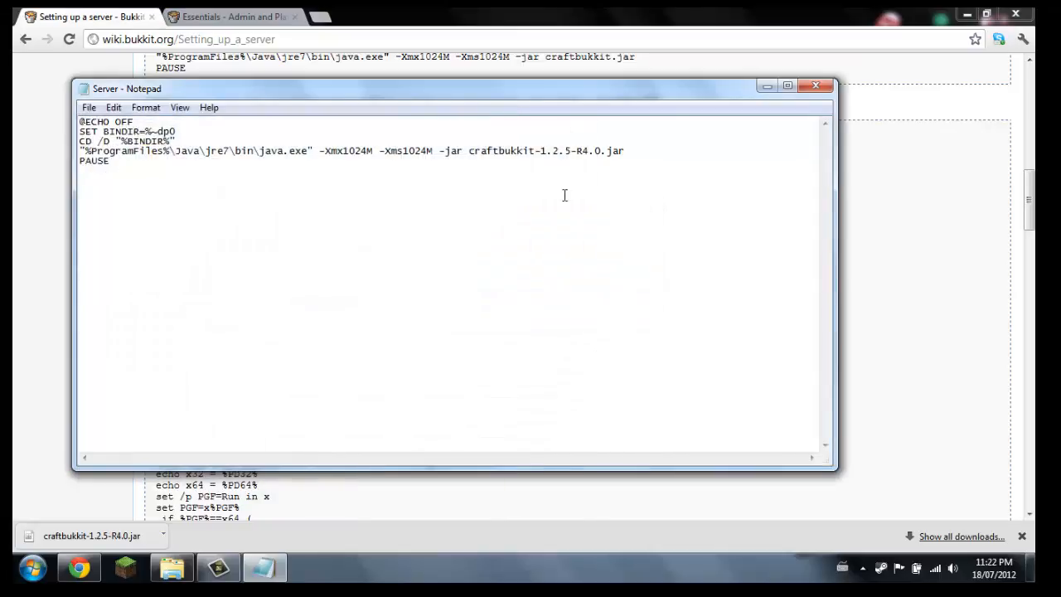
{"action": "left_click", "coordinate": [816, 85]}
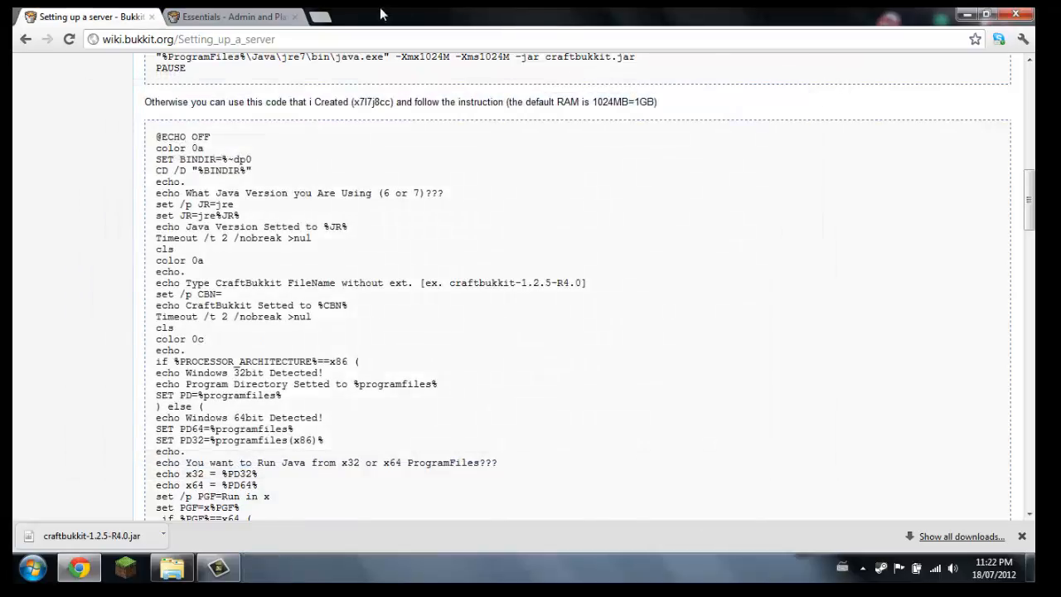
Move the downloaded craftbukkit-1.2.5-R4.0 jar file from the Downloads folder into New folder
{"action": "scroll", "coordinate": [240, 224], "scroll_direction": "up", "scroll_amount": 10}
{"action": "scroll", "coordinate": [253, 295], "scroll_direction": "down", "scroll_amount": 3}
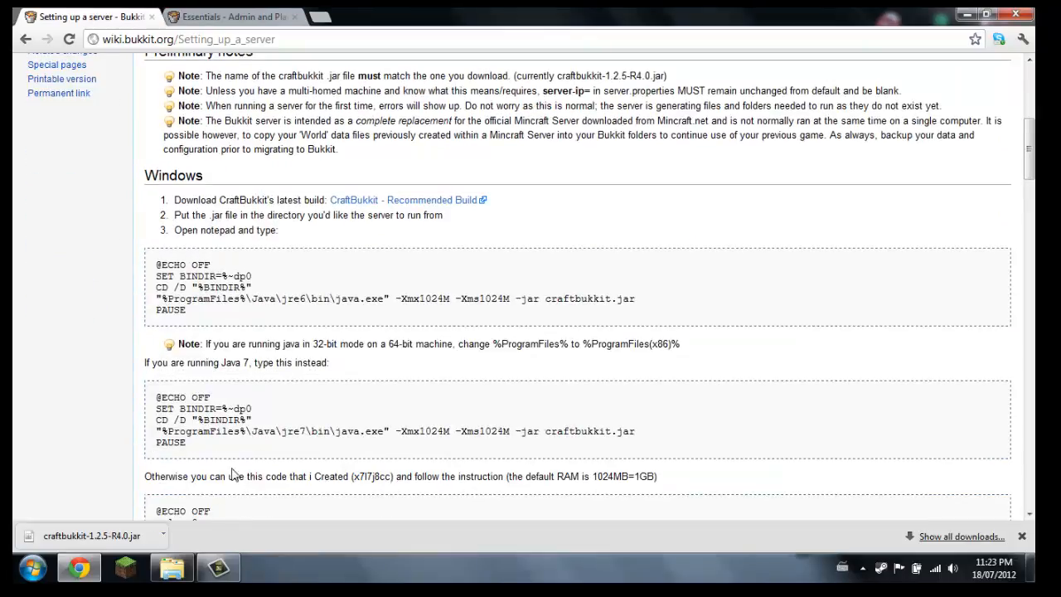
{"action": "left_click", "coordinate": [164, 535]}
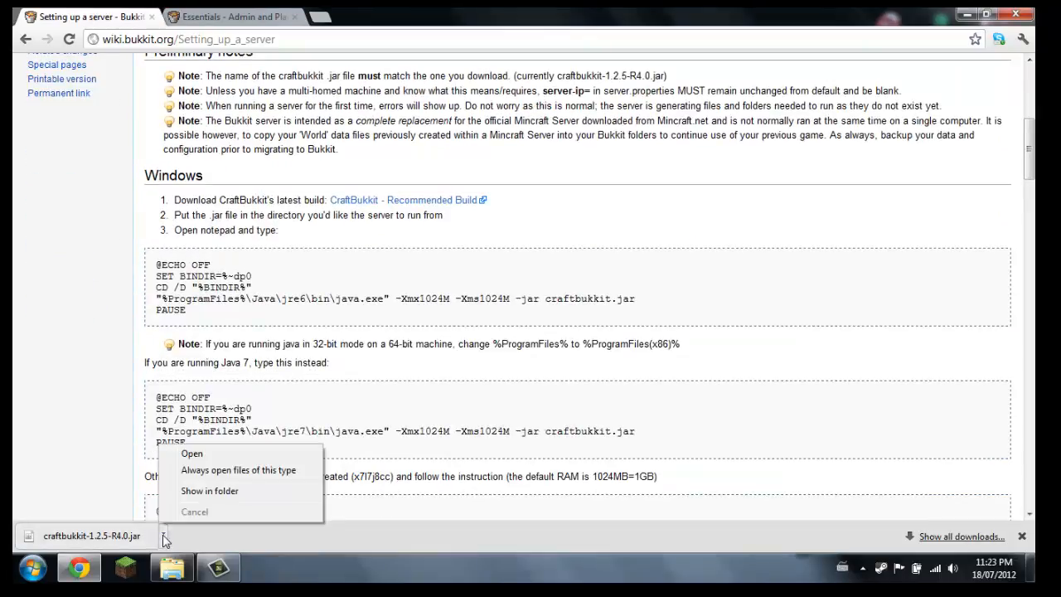
{"action": "left_click", "coordinate": [182, 489]}
{"action": "right_click", "coordinate": [308, 304]}
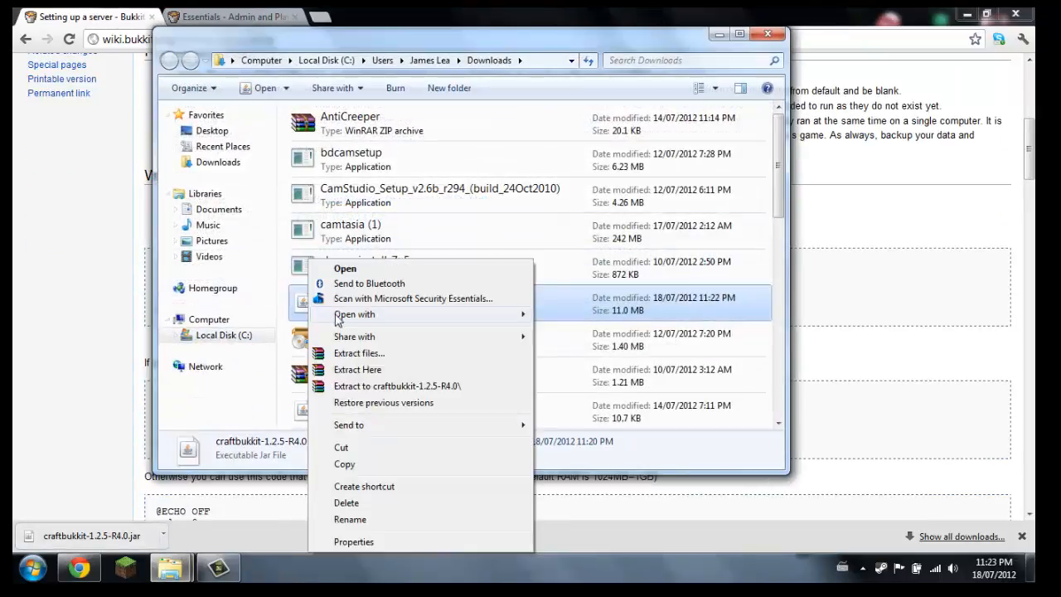
{"action": "left_click", "coordinate": [474, 293]}
{"action": "left_click", "coordinate": [768, 34]}
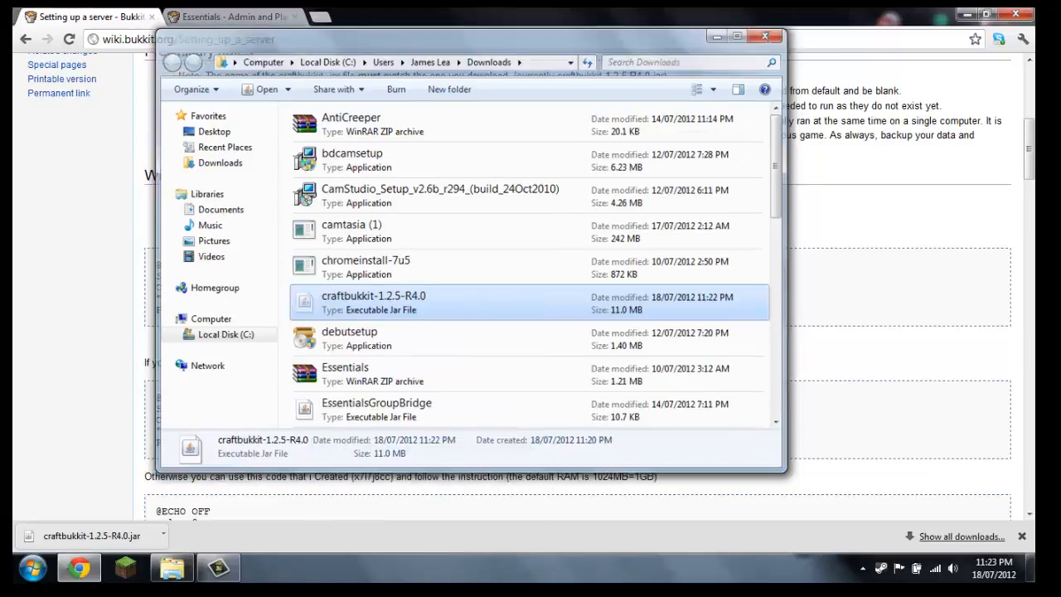
{"action": "left_click", "coordinate": [967, 14]}
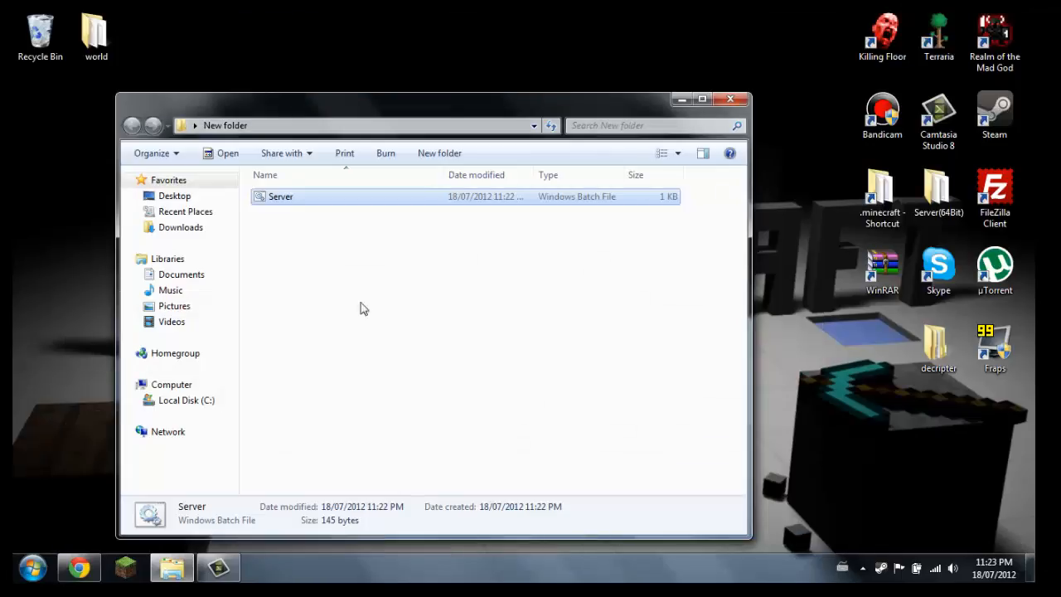
{"action": "right_click", "coordinate": [356, 307]}
{"action": "left_click", "coordinate": [393, 410]}
{"action": "left_click", "coordinate": [303, 275]}
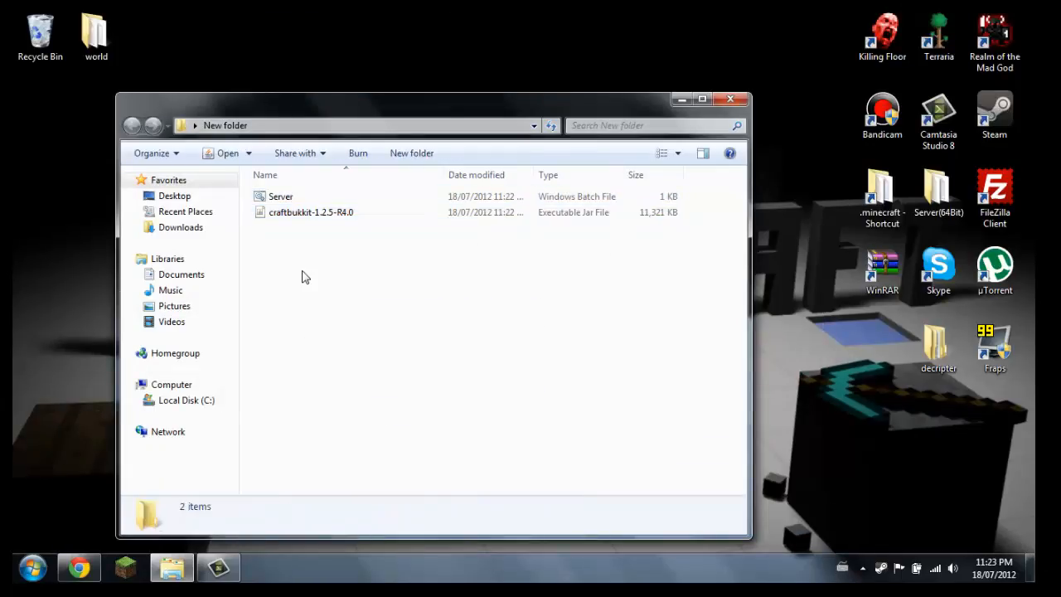
Run the Server batch file in New folder to start the server, and look over the files it generates
{"action": "left_click_drag", "start_coordinate": [322, 292], "coordinate": [303, 184]}
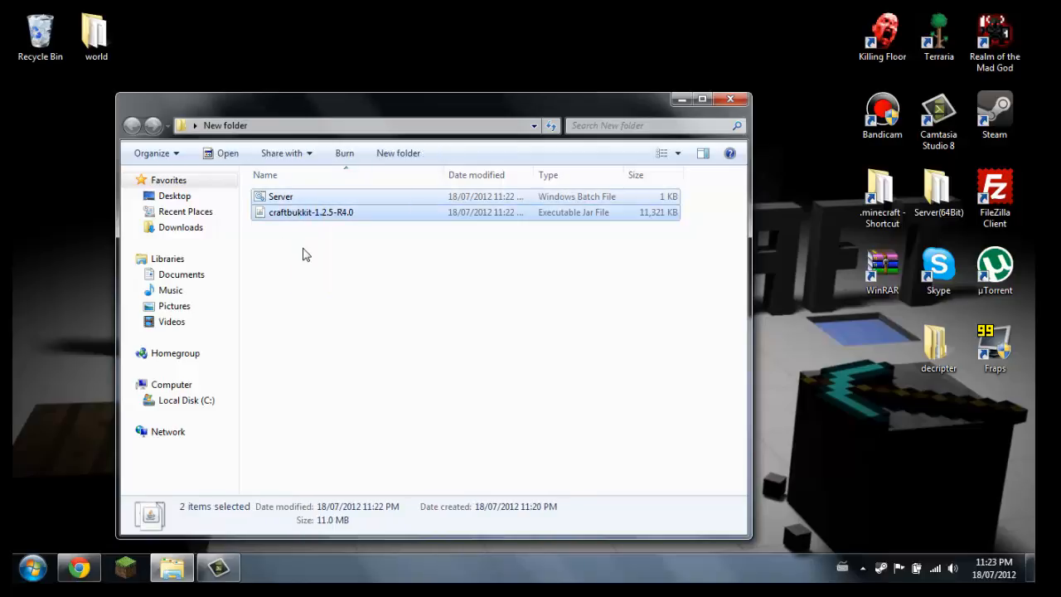
{"action": "left_click", "coordinate": [303, 255]}
{"action": "left_click", "coordinate": [274, 197]}
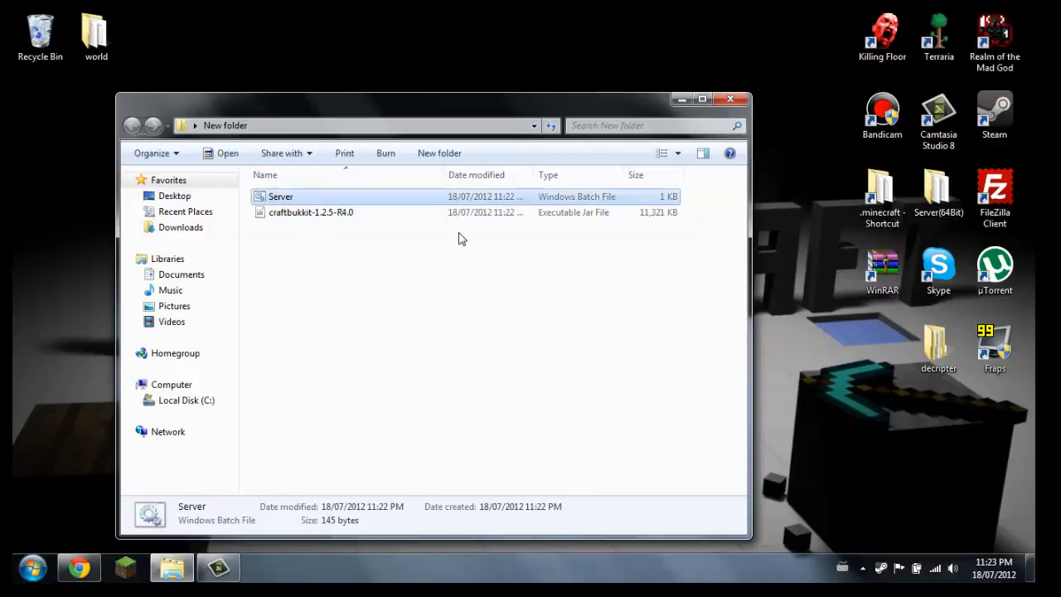
{"action": "key", "text": "Return"}
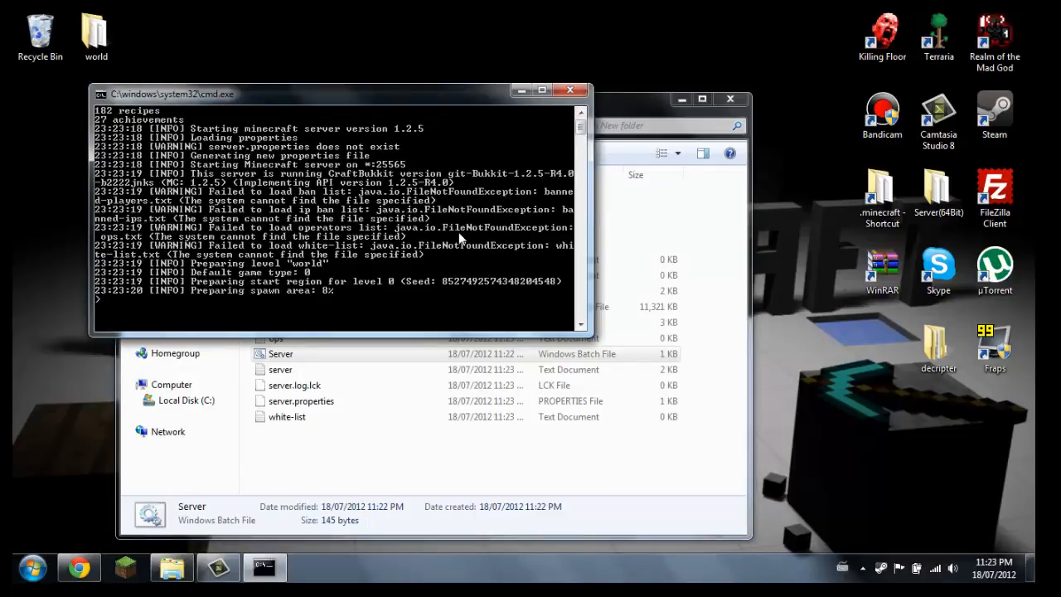
{"action": "left_click", "coordinate": [621, 104]}
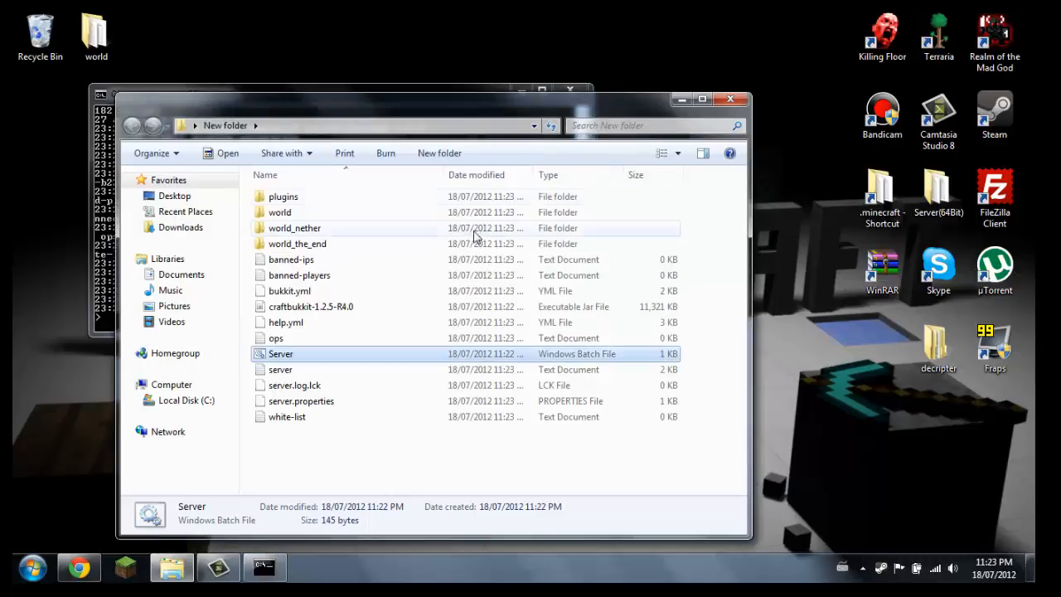
{"action": "left_click_drag", "start_coordinate": [332, 461], "coordinate": [294, 184]}
Issue the stop command in the server console and minimize the console window
{"action": "left_click", "coordinate": [319, 89]}
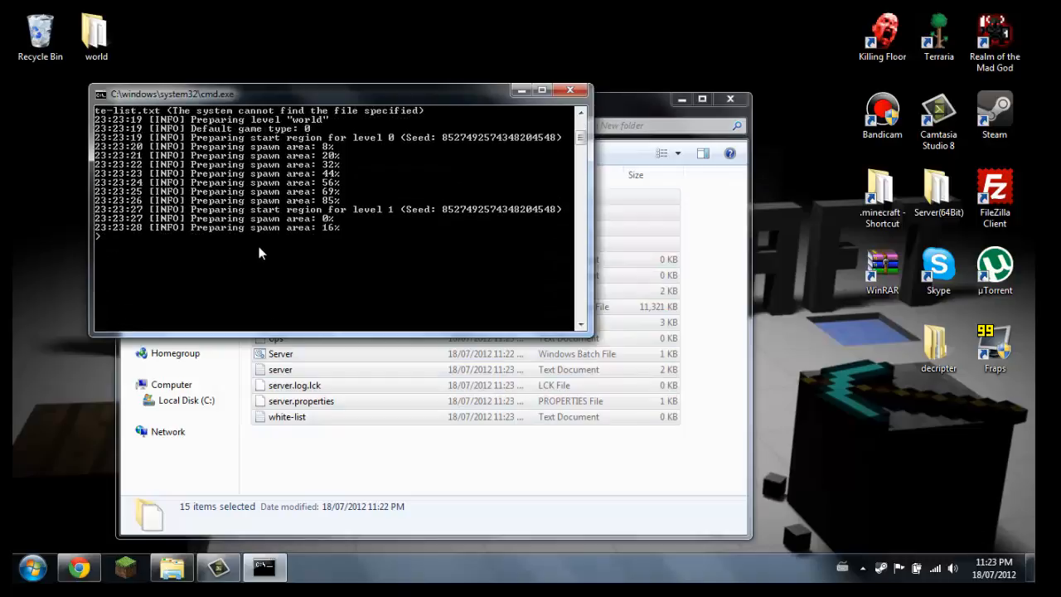
{"action": "type", "text": "stop"}
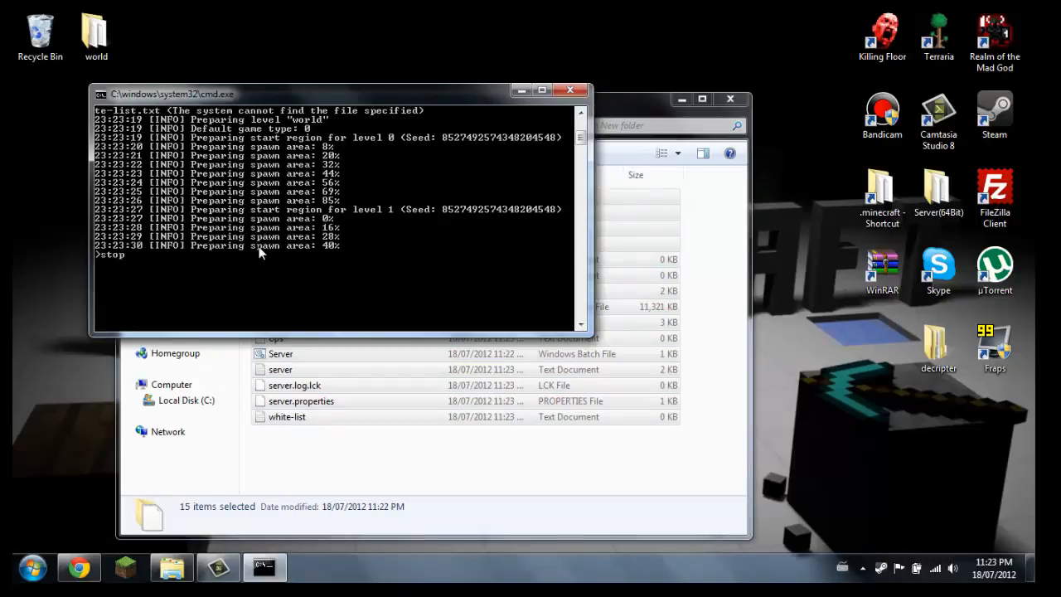
{"action": "key", "text": "Return"}
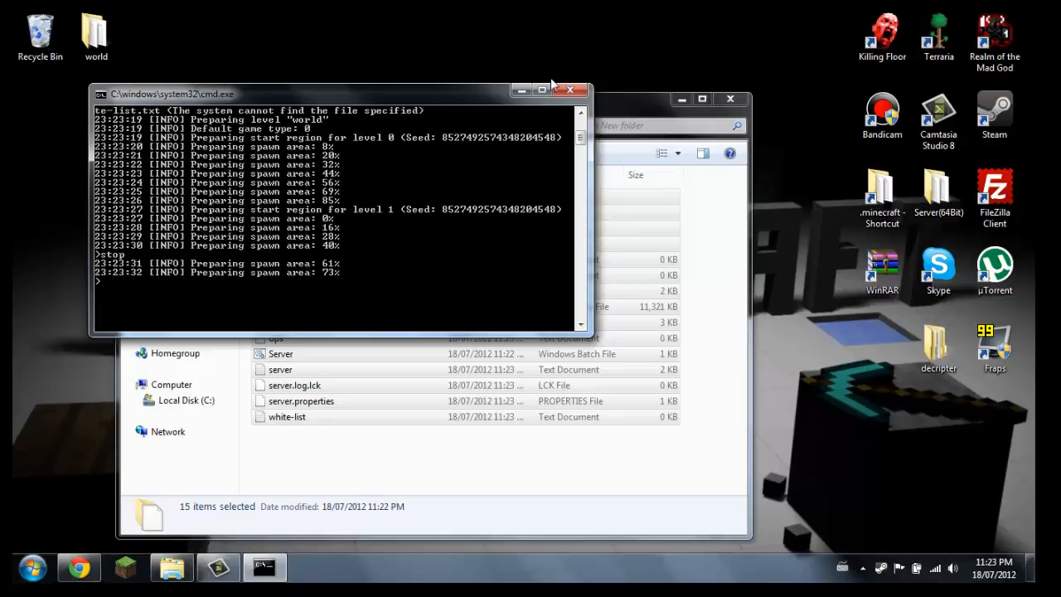
{"action": "left_click", "coordinate": [524, 90]}
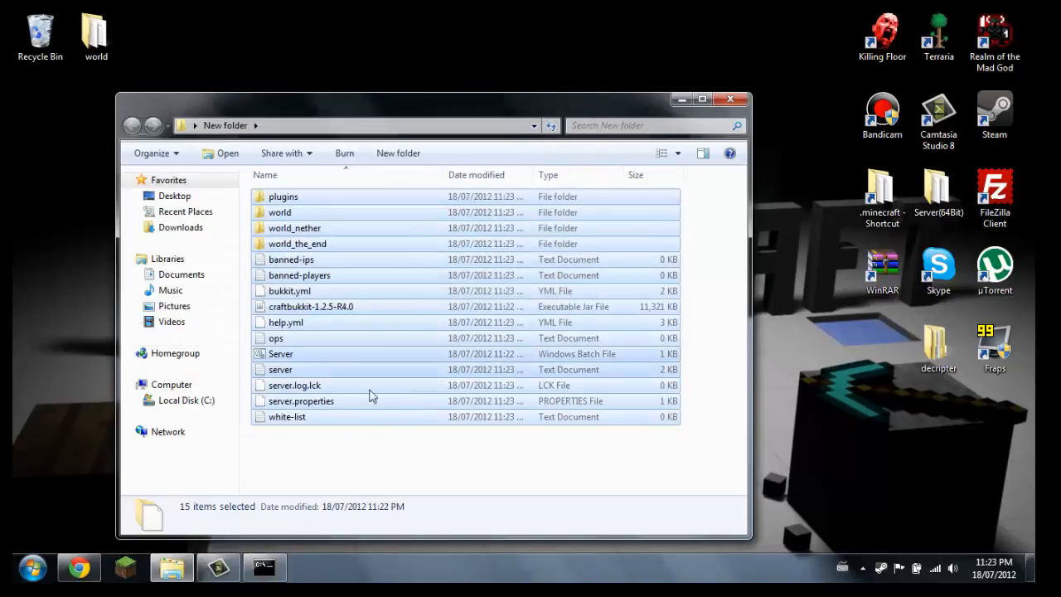
Look inside the plugins folder and return to New folder
{"action": "left_click", "coordinate": [344, 450]}
{"action": "double_click", "coordinate": [282, 199]}
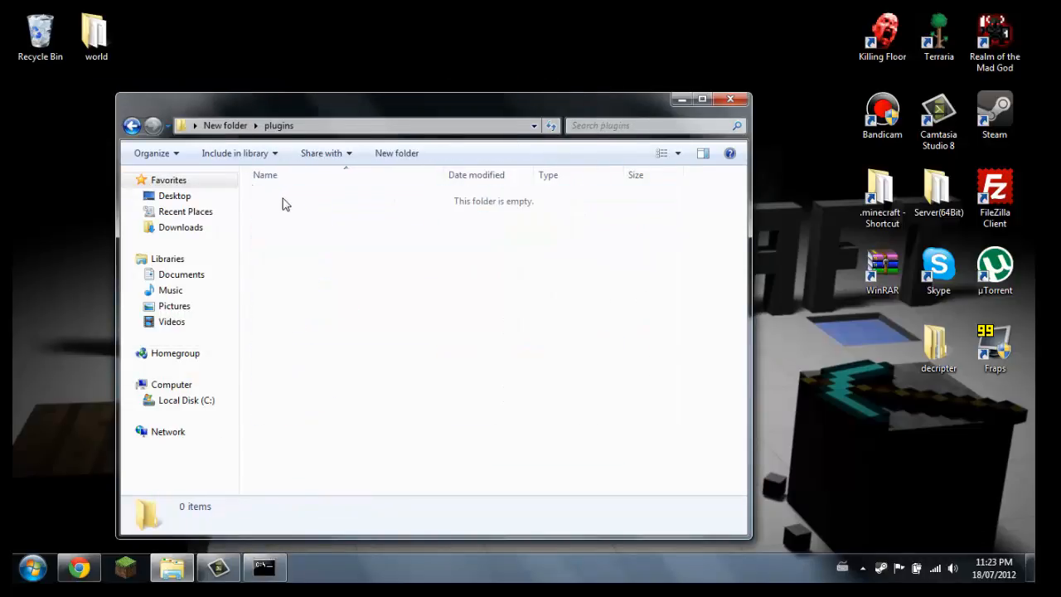
{"action": "left_click", "coordinate": [132, 126]}
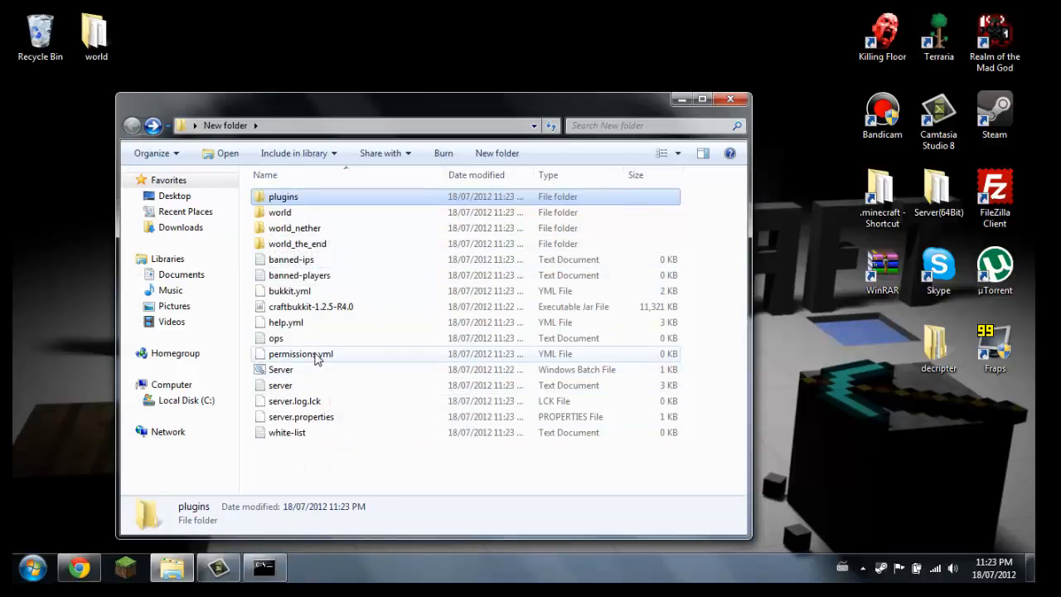
Open server.properties with Notepad as the default program for this file type, look over its settings and close it
{"action": "right_click", "coordinate": [312, 420]}
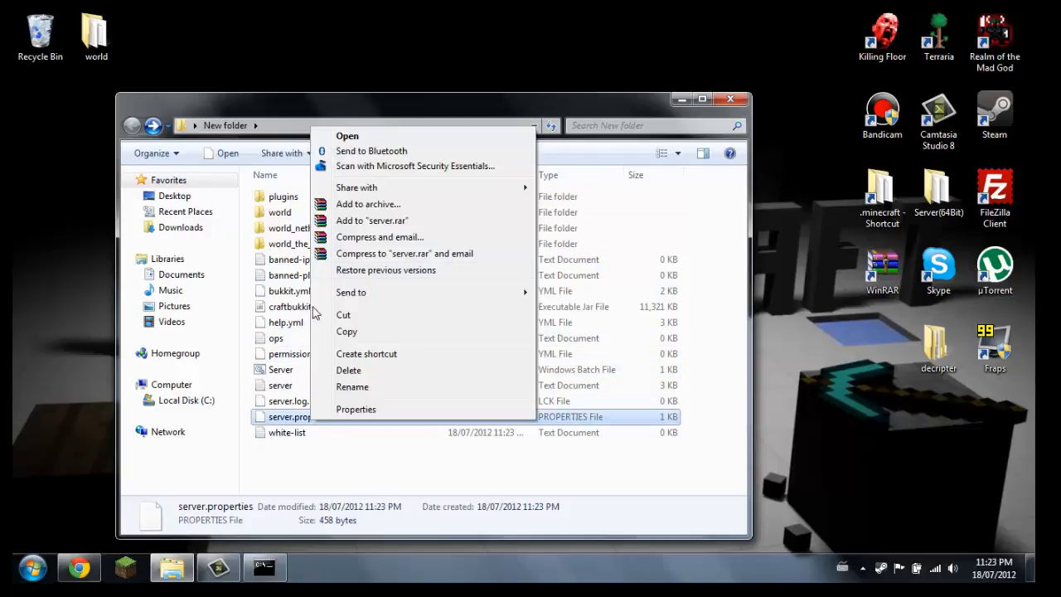
{"action": "left_click", "coordinate": [345, 138]}
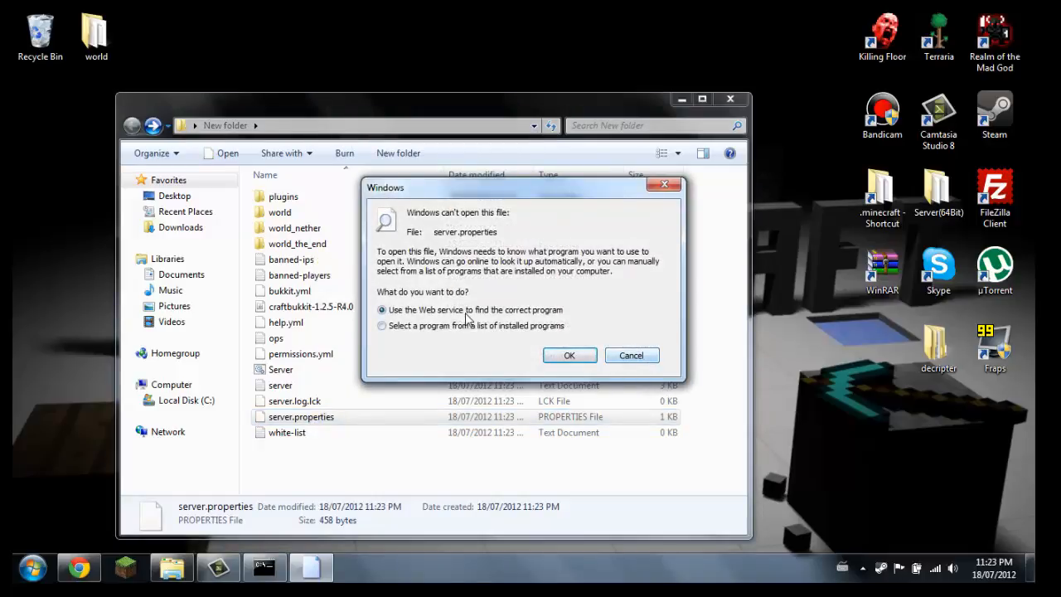
{"action": "left_click", "coordinate": [571, 357]}
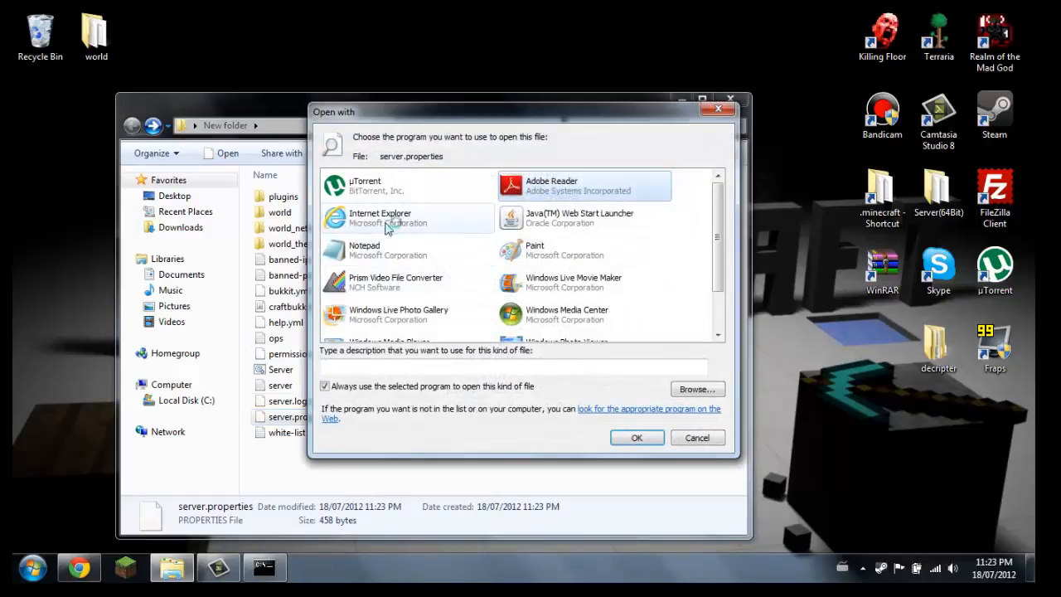
{"action": "left_click", "coordinate": [370, 255]}
{"action": "left_click", "coordinate": [637, 437]}
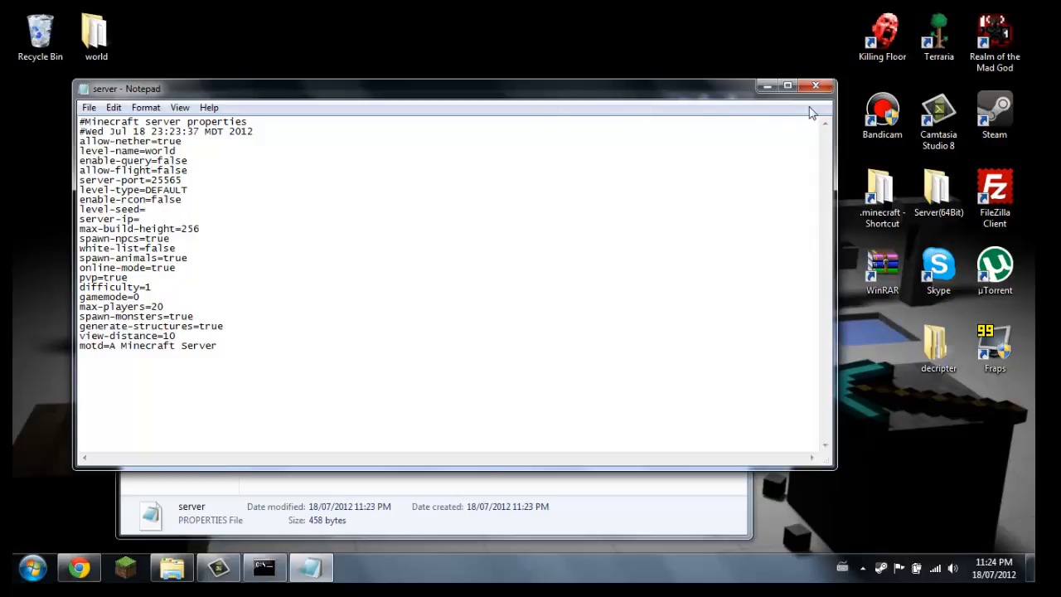
{"action": "left_click", "coordinate": [819, 86]}
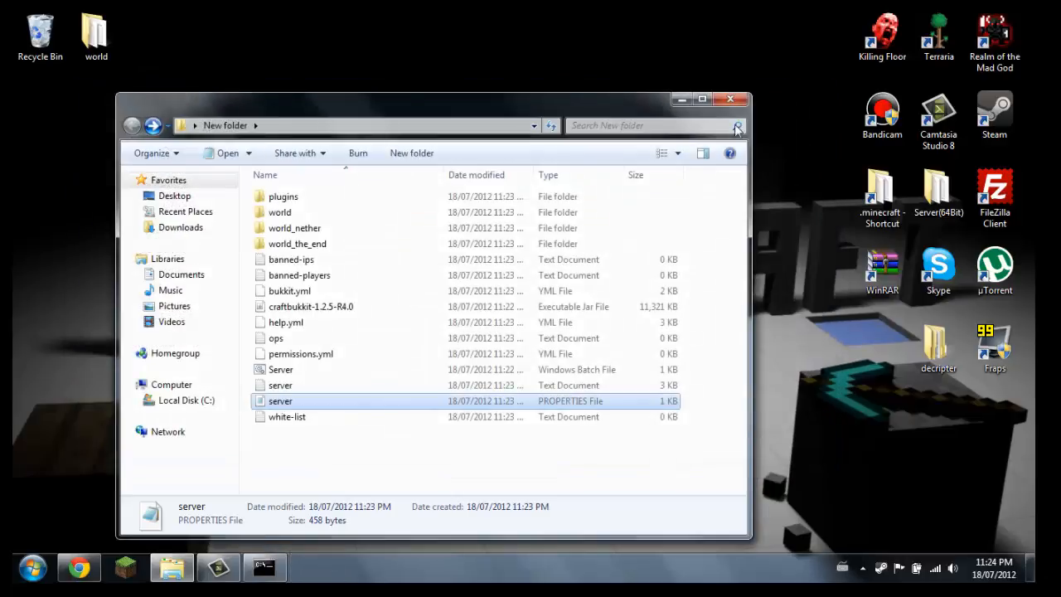
{"action": "left_click", "coordinate": [343, 443]}
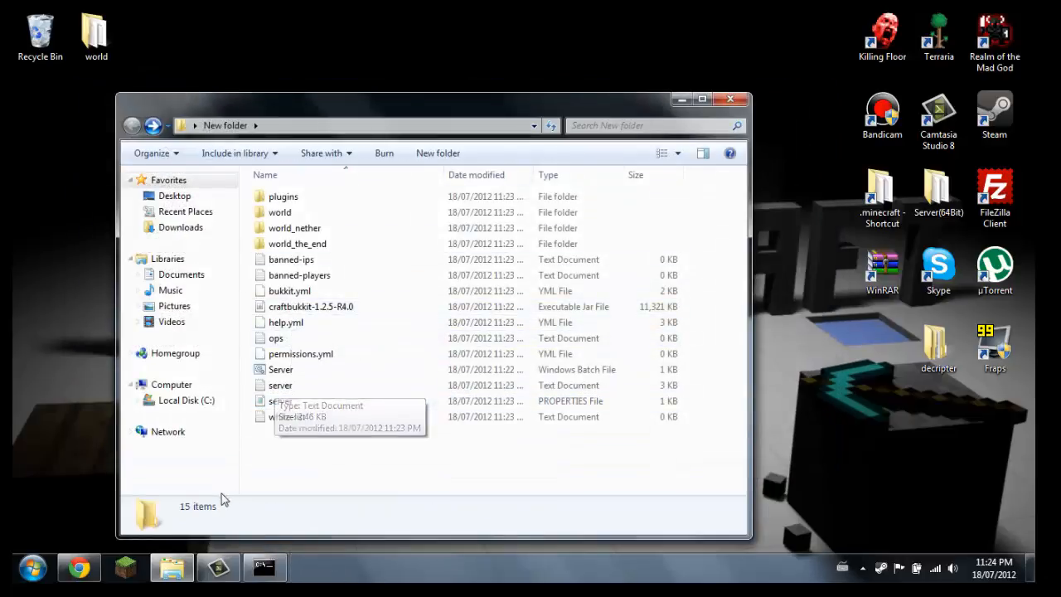
Bring back the stopped server's console window and dismiss it
{"action": "left_click", "coordinate": [281, 573]}
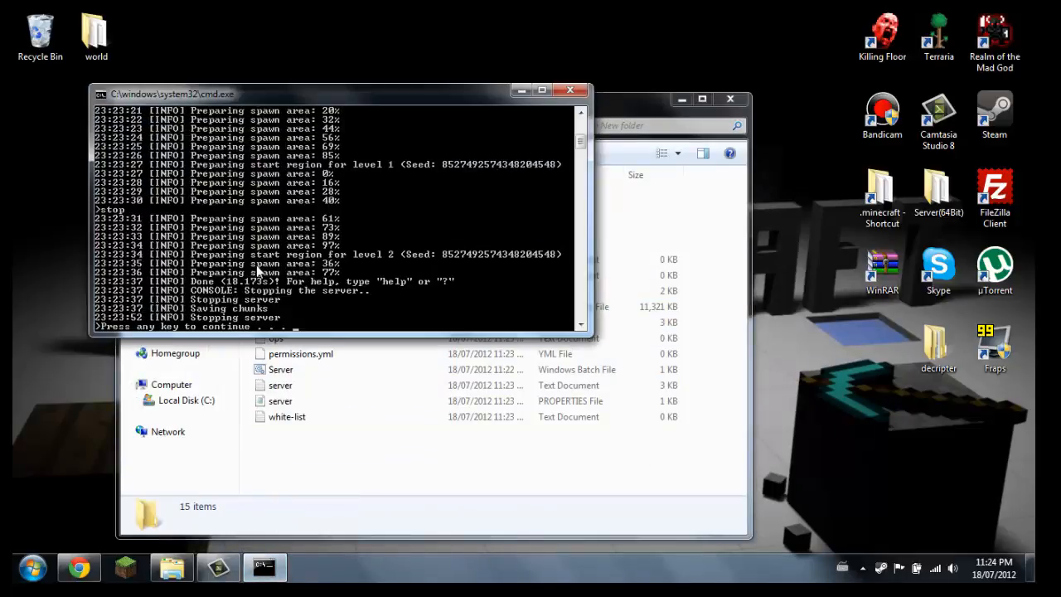
{"action": "key", "text": "Return"}
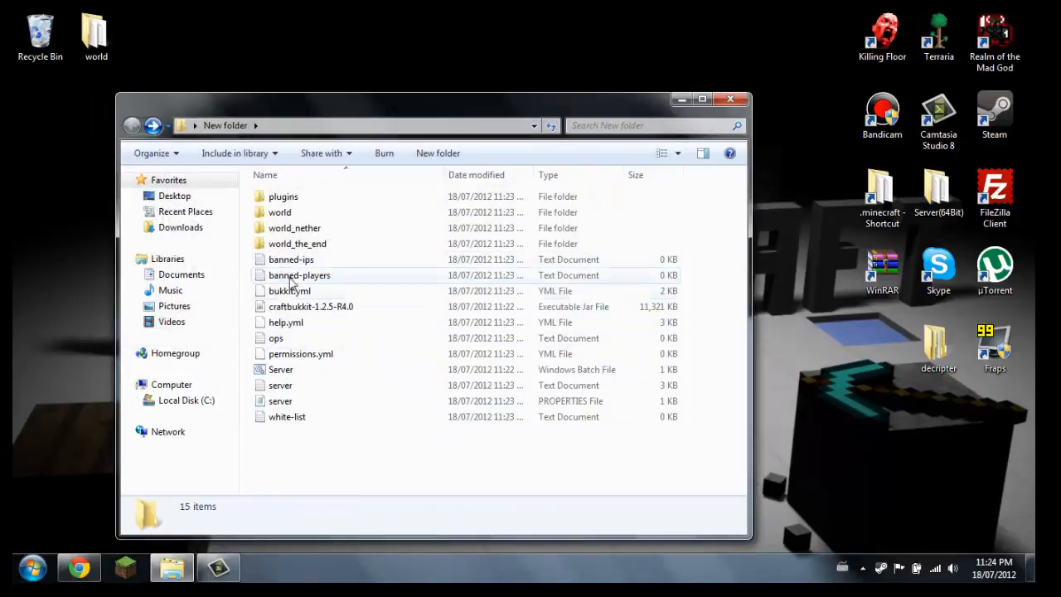
Open the ops text file in New folder, list three operator usernames on separate lines, save it and close Notepad
{"action": "right_click", "coordinate": [302, 347]}
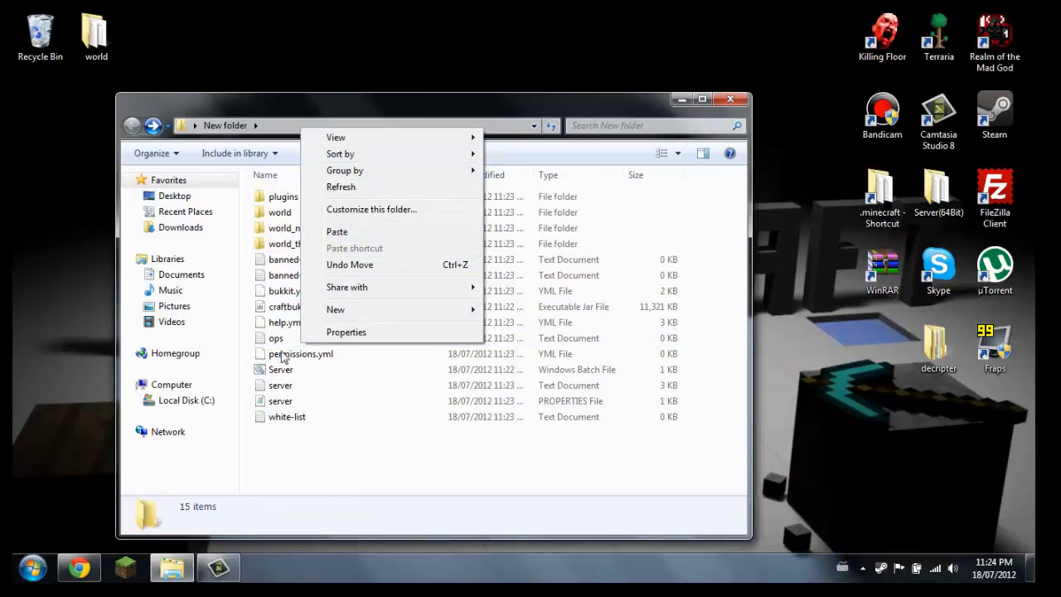
{"action": "left_click", "coordinate": [276, 338]}
{"action": "right_click", "coordinate": [276, 339]}
{"action": "left_click", "coordinate": [306, 255]}
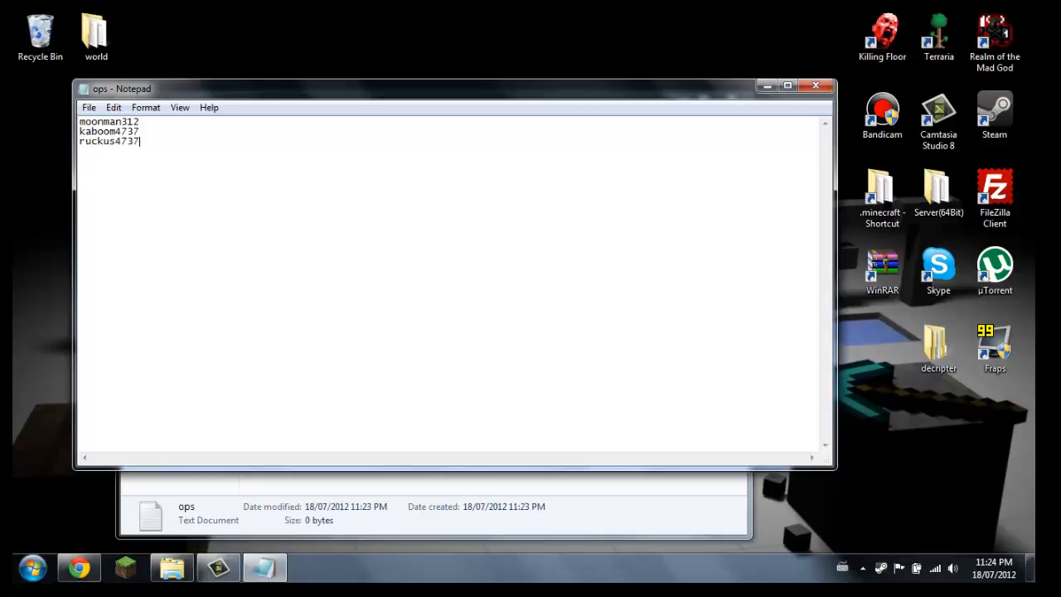
{"action": "left_click", "coordinate": [89, 107]}
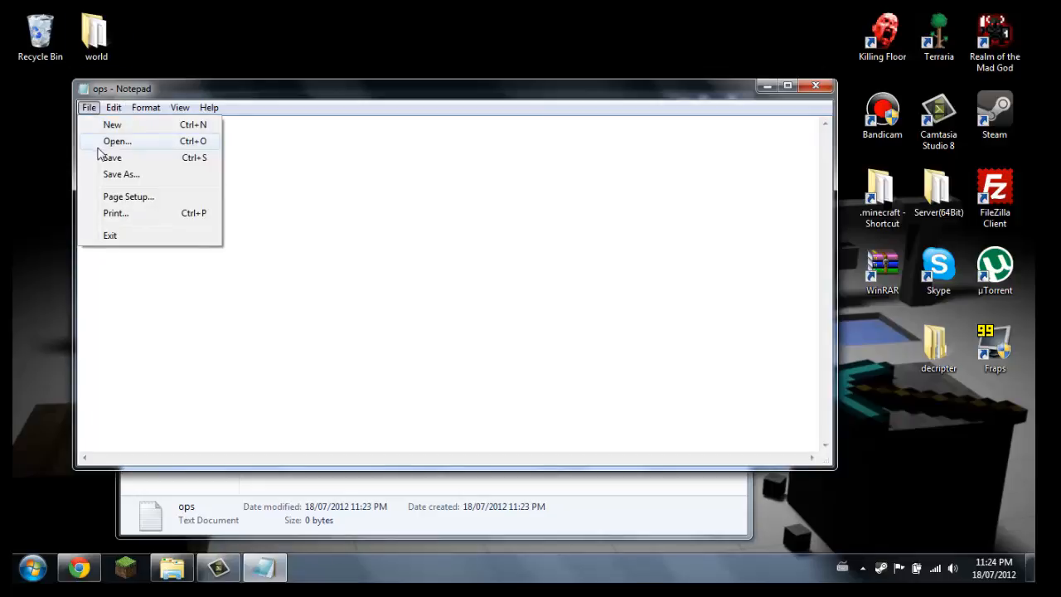
{"action": "left_click", "coordinate": [99, 157]}
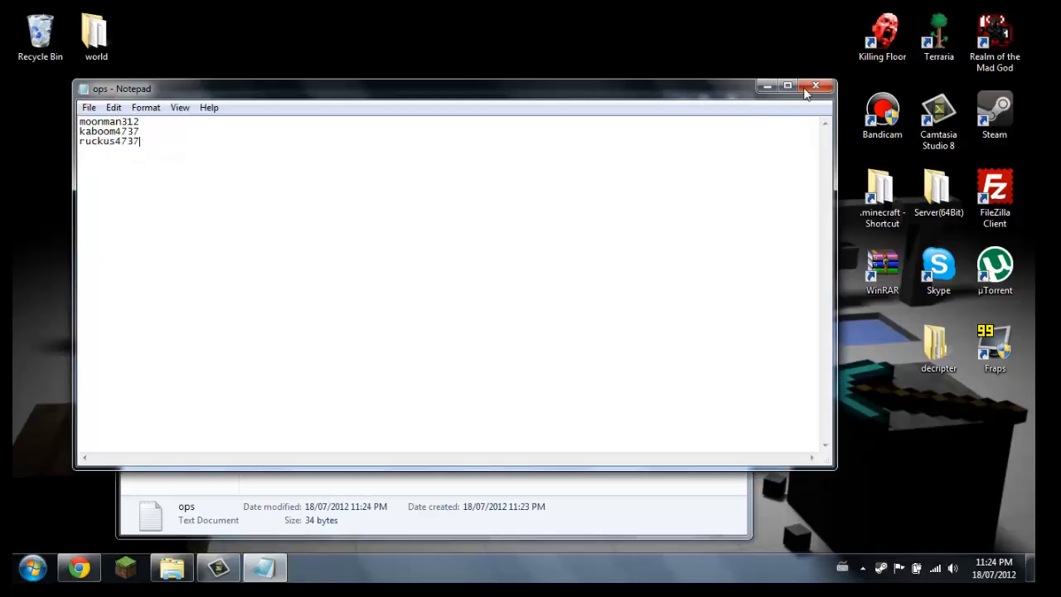
{"action": "left_click", "coordinate": [816, 85]}
{"action": "left_click", "coordinate": [303, 440]}
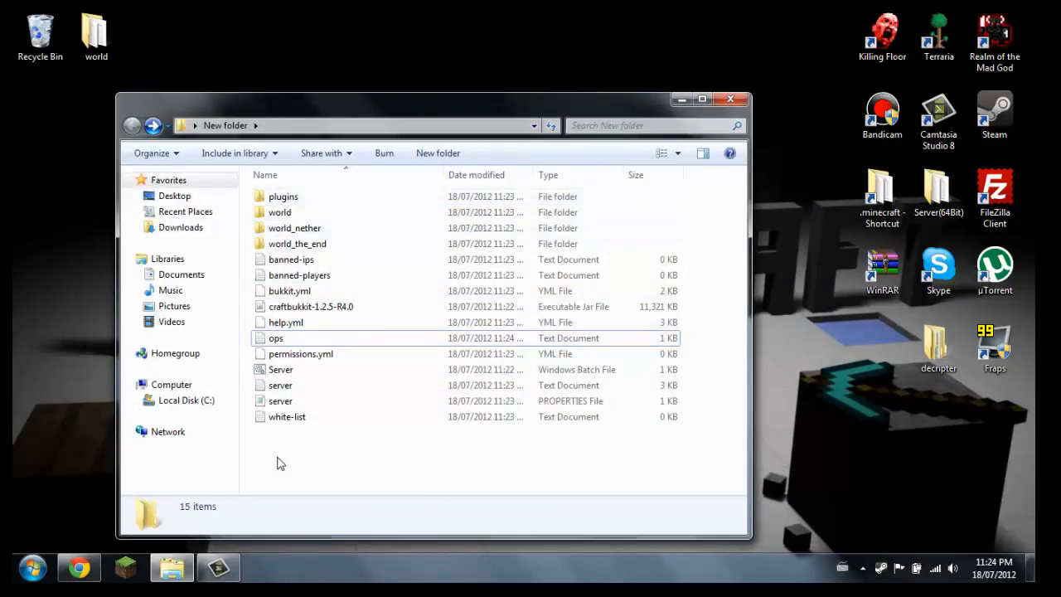
Reopen New folder from the desktop, start the server with the Server batch file, and minimize the console and folder windows
{"action": "left_click", "coordinate": [733, 99]}
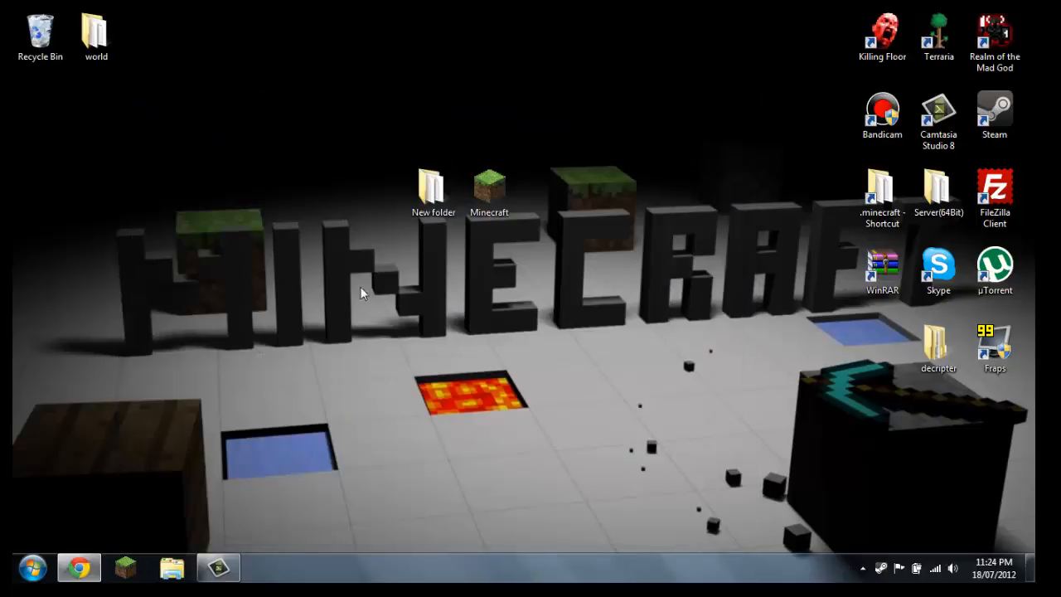
{"action": "double_click", "coordinate": [424, 213]}
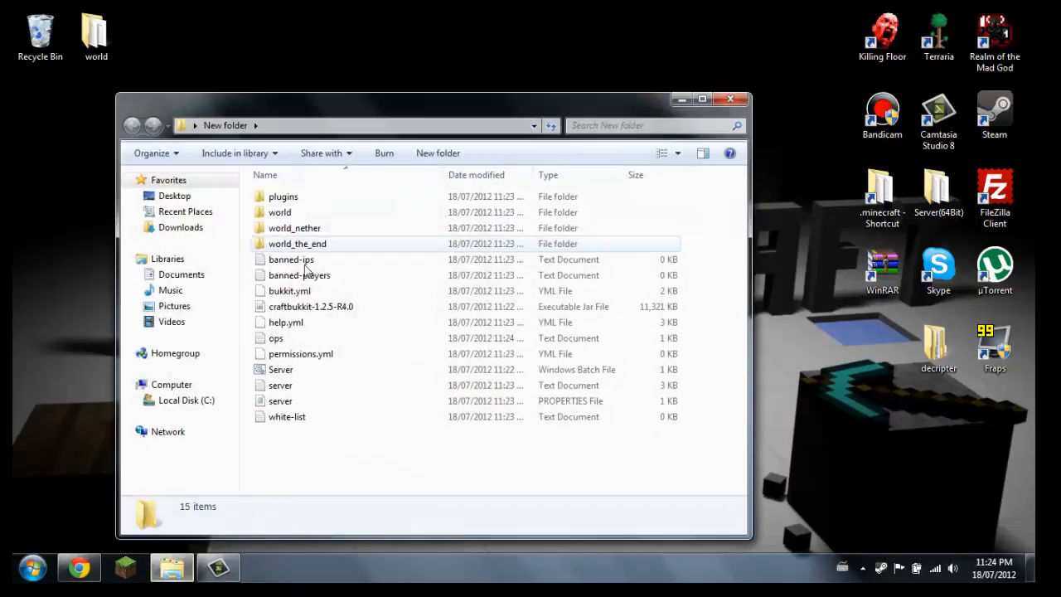
{"action": "double_click", "coordinate": [280, 369]}
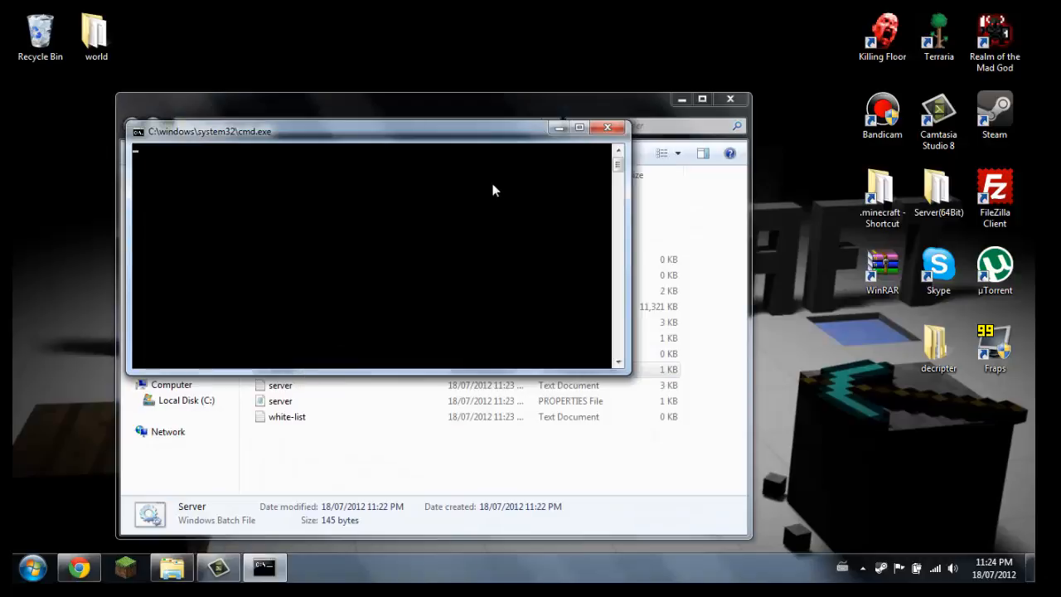
{"action": "left_click", "coordinate": [559, 128]}
{"action": "left_click", "coordinate": [683, 103]}
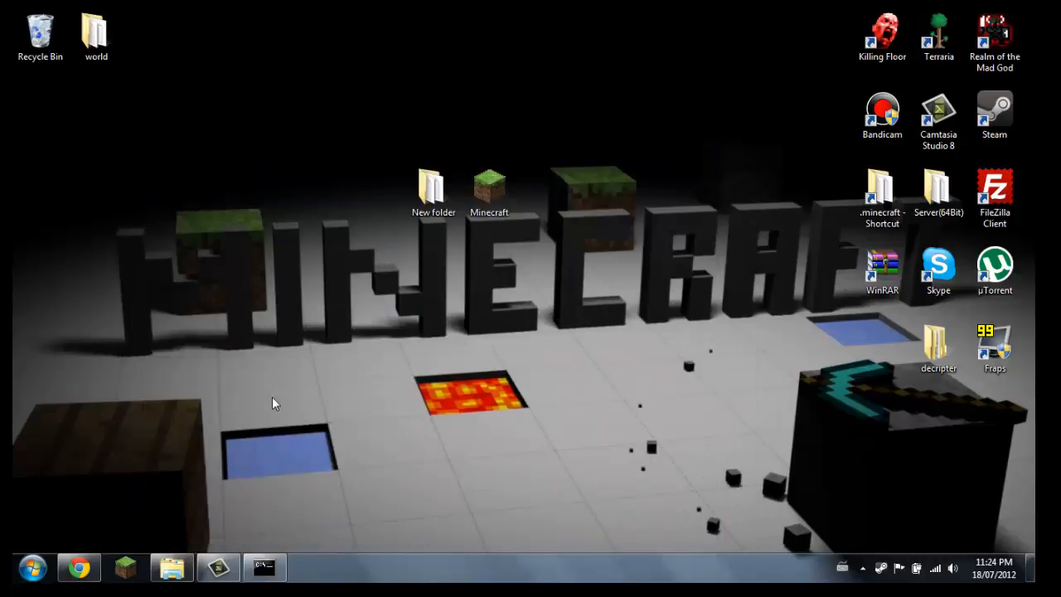
Launch Minecraft and log in with the remembered account credentials
{"action": "left_click", "coordinate": [125, 567]}
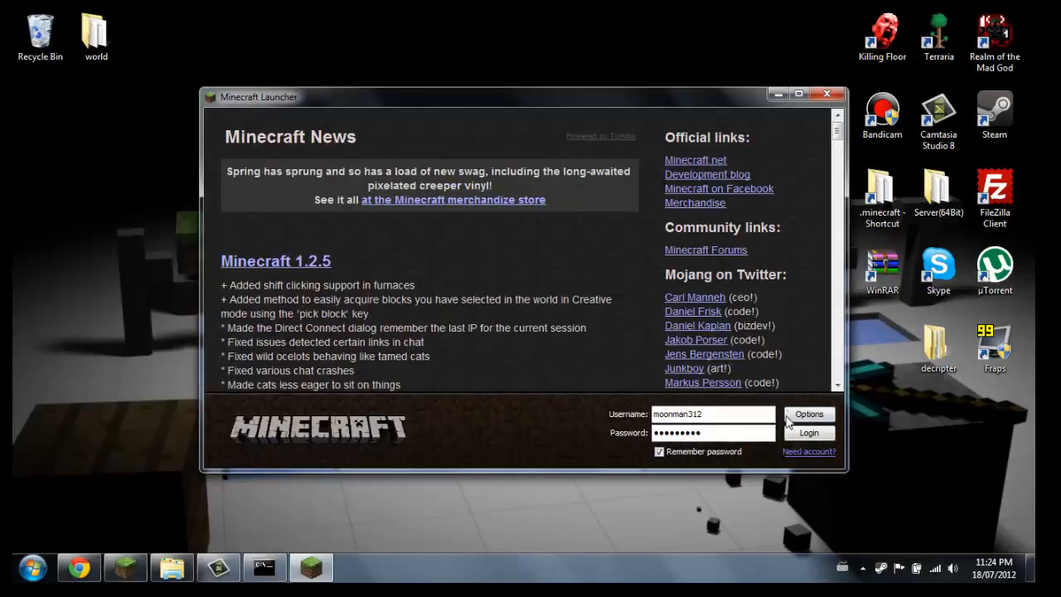
{"action": "left_click", "coordinate": [806, 433]}
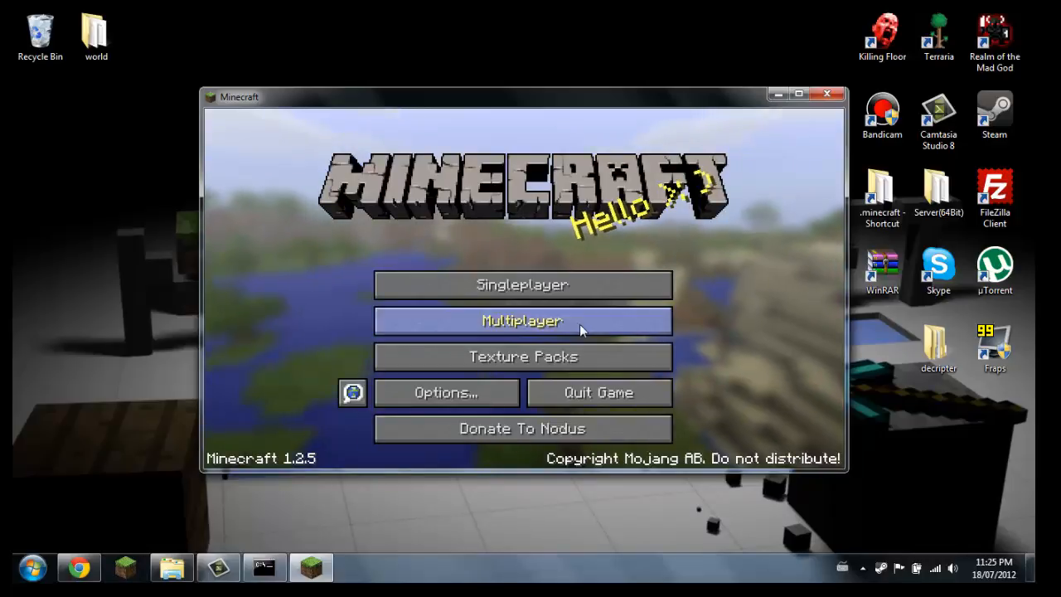
Open the multiplayer server list and join the server through Direct Connect with the address localhost
{"action": "left_click", "coordinate": [580, 324]}
{"action": "scroll", "coordinate": [605, 404], "scroll_direction": "down", "scroll_amount": 3}
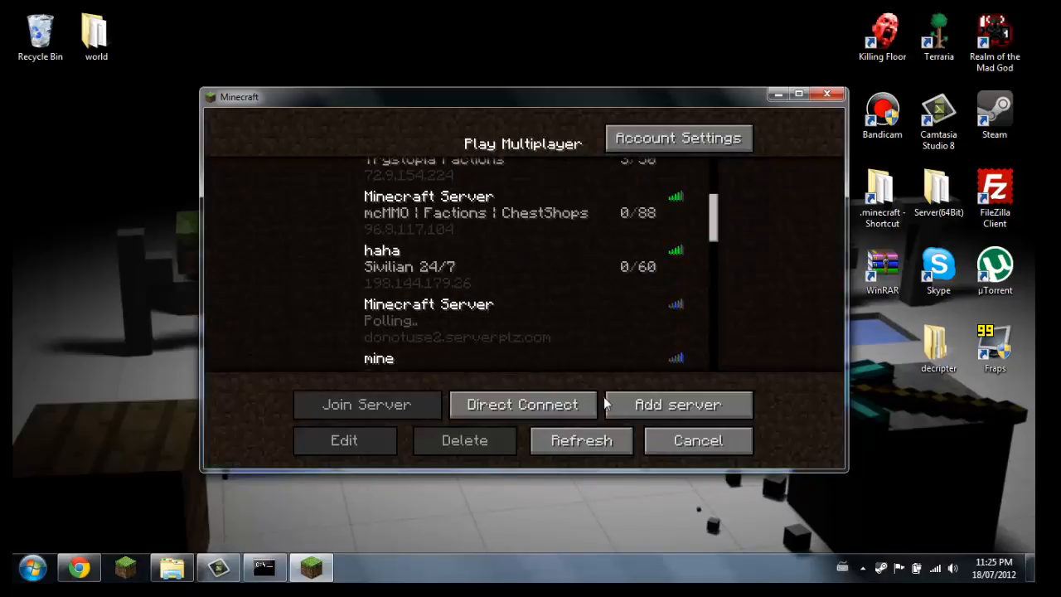
{"action": "scroll", "coordinate": [623, 253], "scroll_direction": "down", "scroll_amount": 3}
{"action": "scroll", "coordinate": [623, 249], "scroll_direction": "up", "scroll_amount": 6}
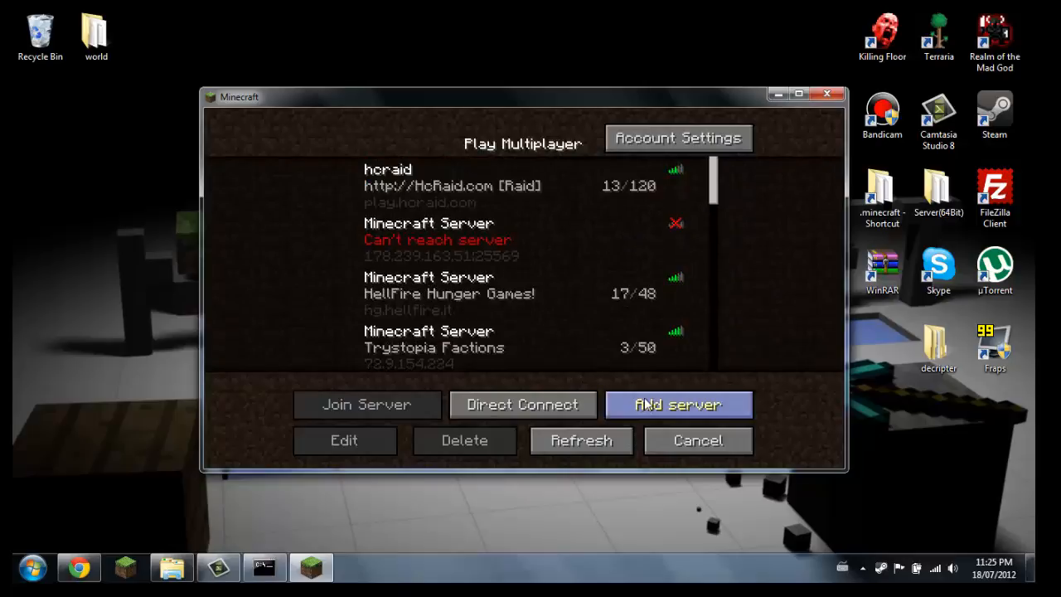
{"action": "left_click", "coordinate": [648, 406]}
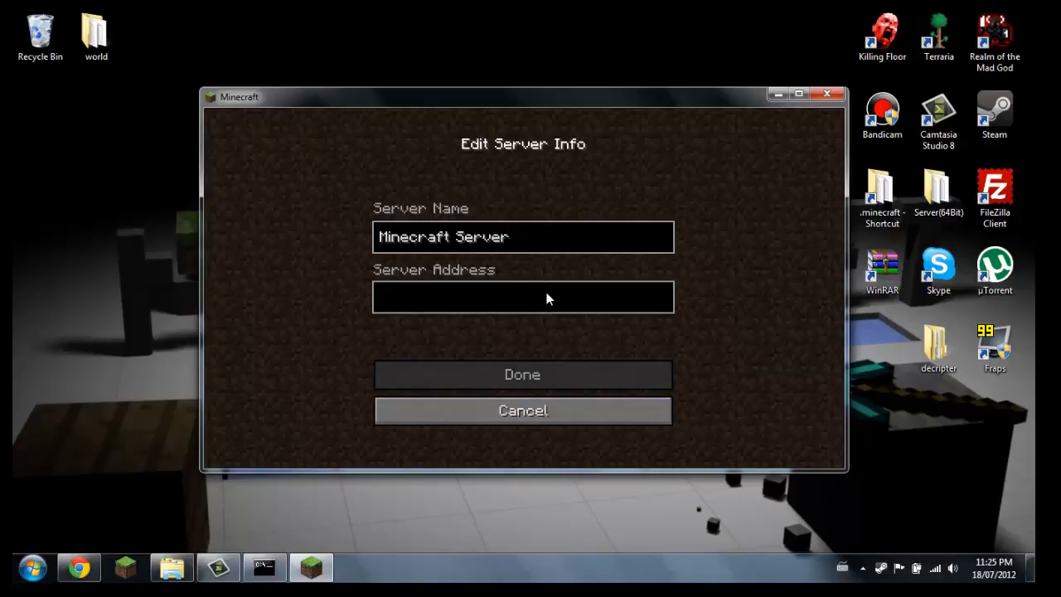
{"action": "left_click", "coordinate": [533, 422]}
{"action": "left_click", "coordinate": [538, 408]}
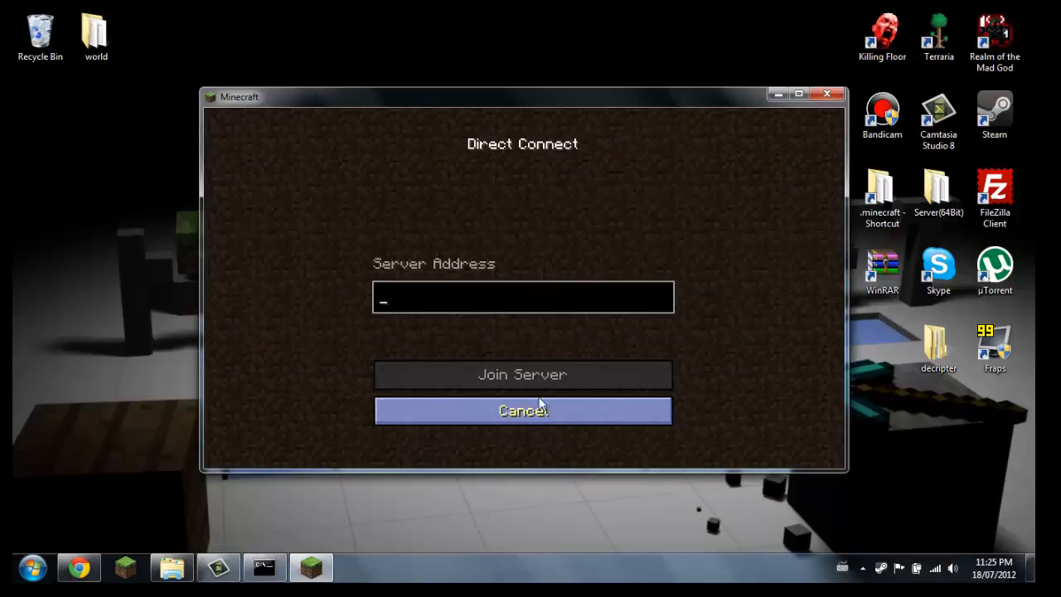
{"action": "type", "text": "localhost"}
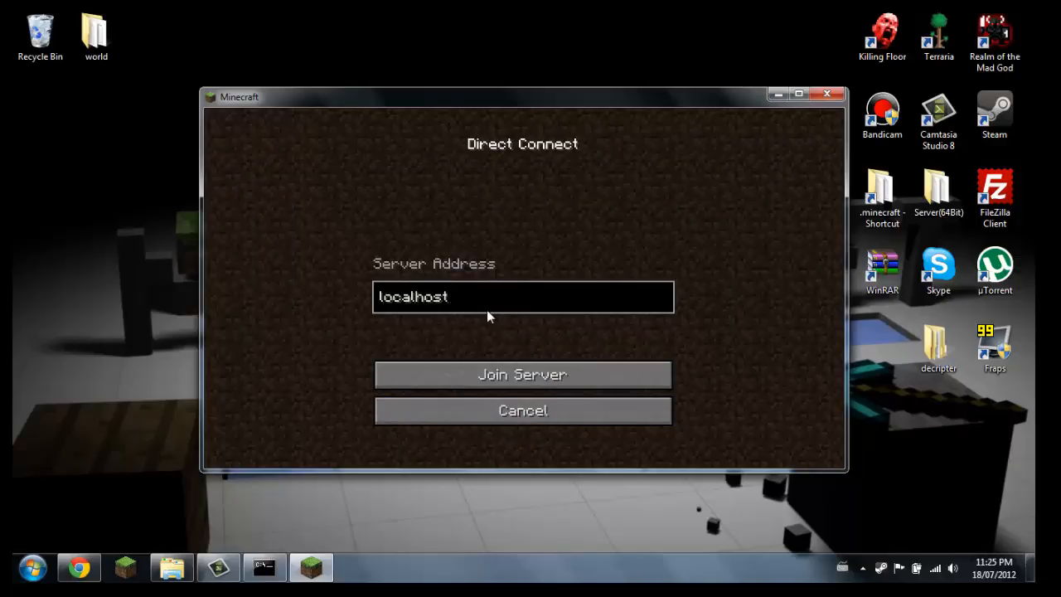
{"action": "left_click", "coordinate": [522, 375]}
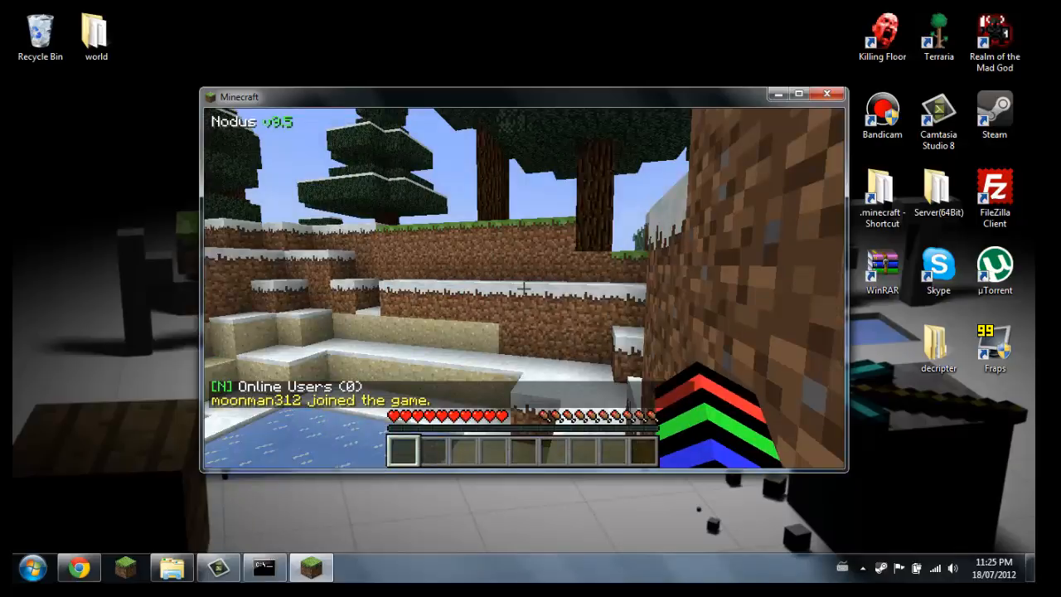
Switch off the Nodus client's IRC chat with the console command irc toggle
{"action": "type", "text": "y"}
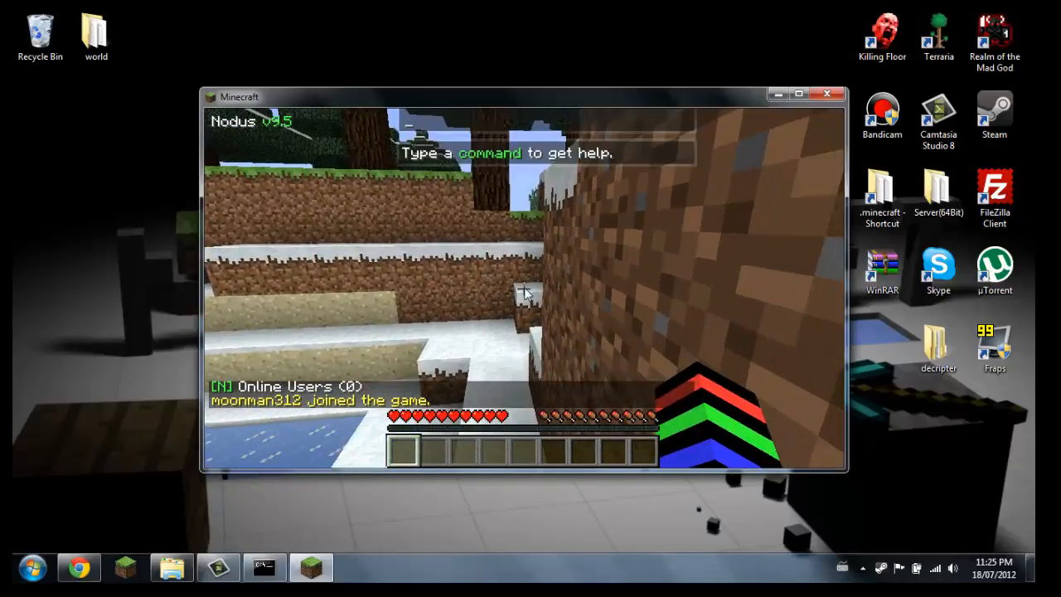
{"action": "type", "text": "irc to"}
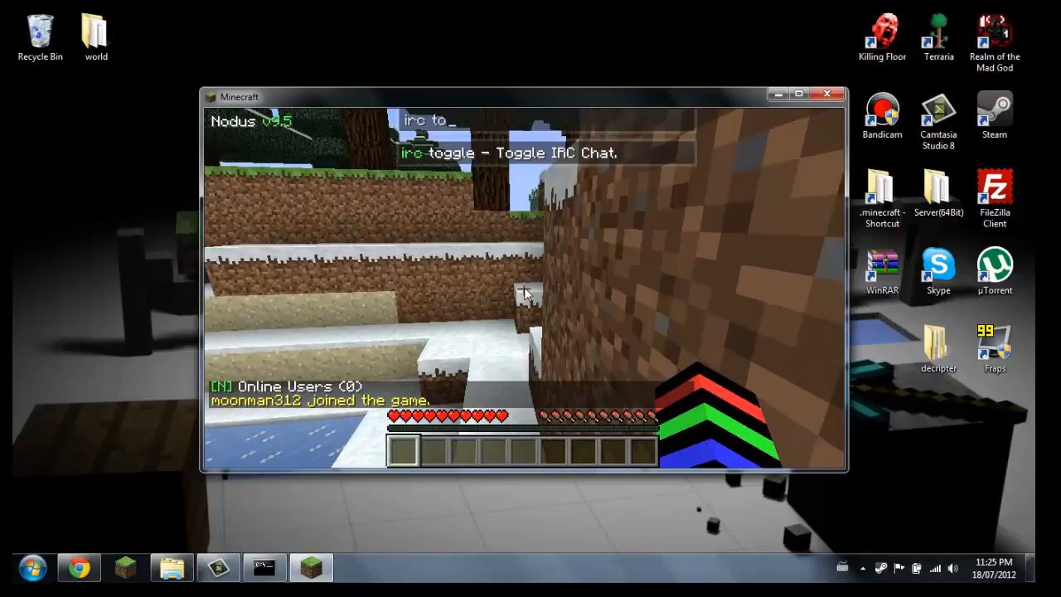
{"action": "type", "text": "ggle"}
{"action": "key", "text": "Return"}
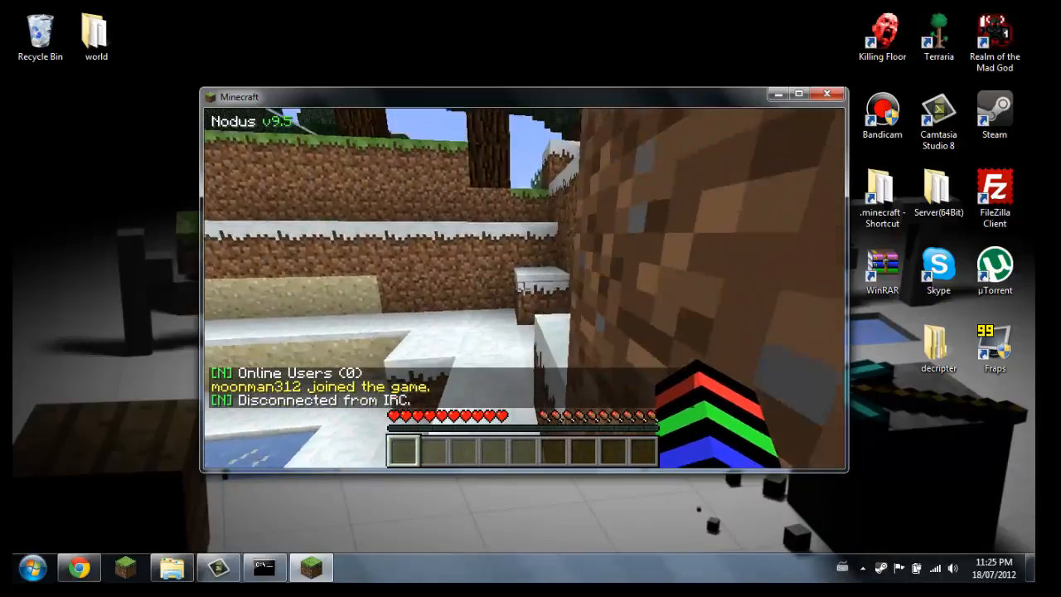
Walk up onto the snowy ground and try the short chat commands /g and /gm to change game mode
{"action": "key", "text": "w"}
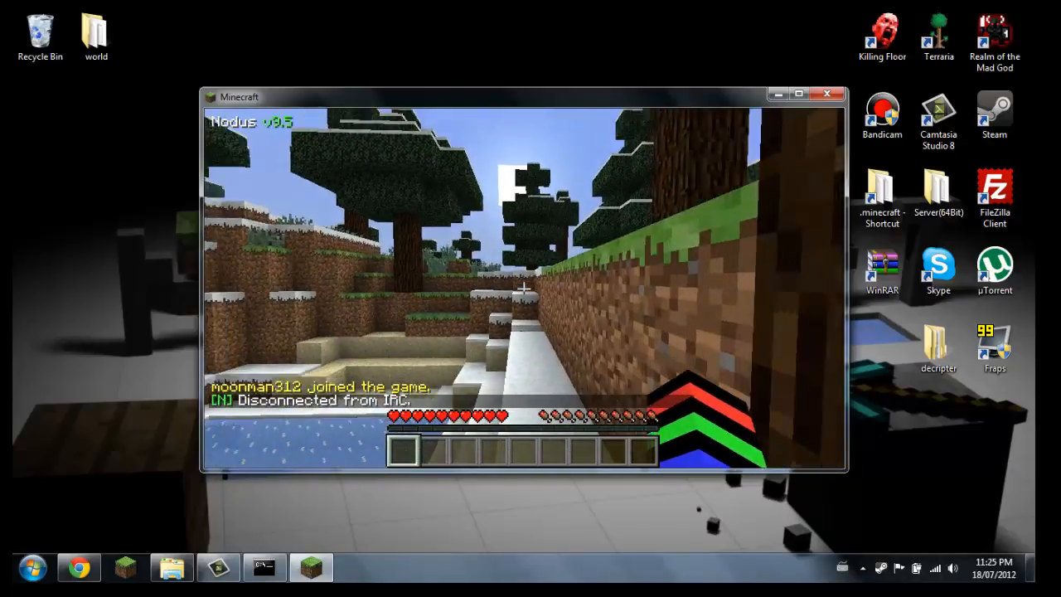
{"action": "type", "text": "/gm"}
{"action": "key", "text": "Return"}
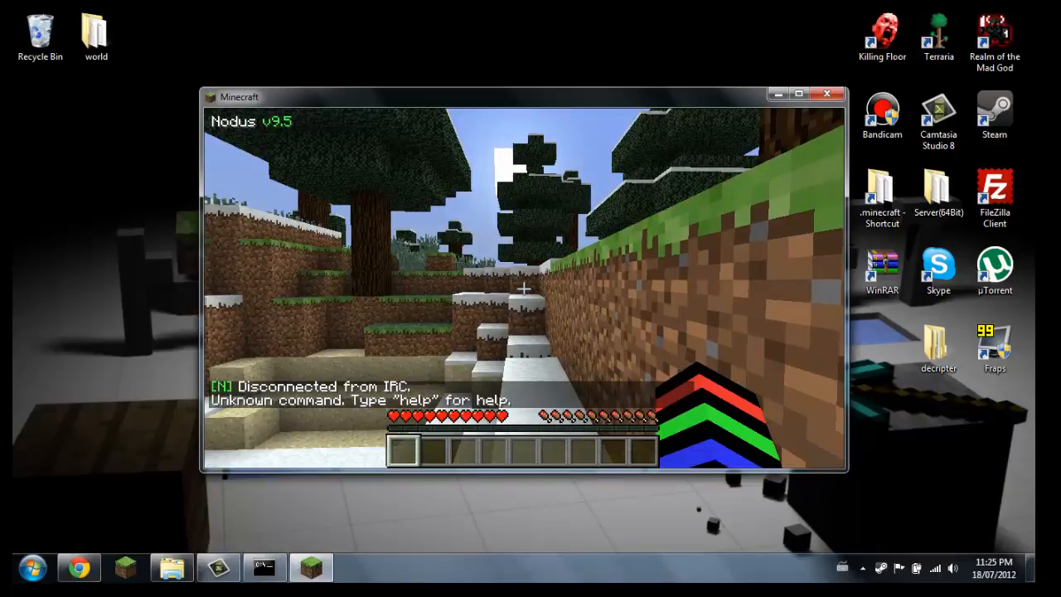
{"action": "type", "text": "w"}
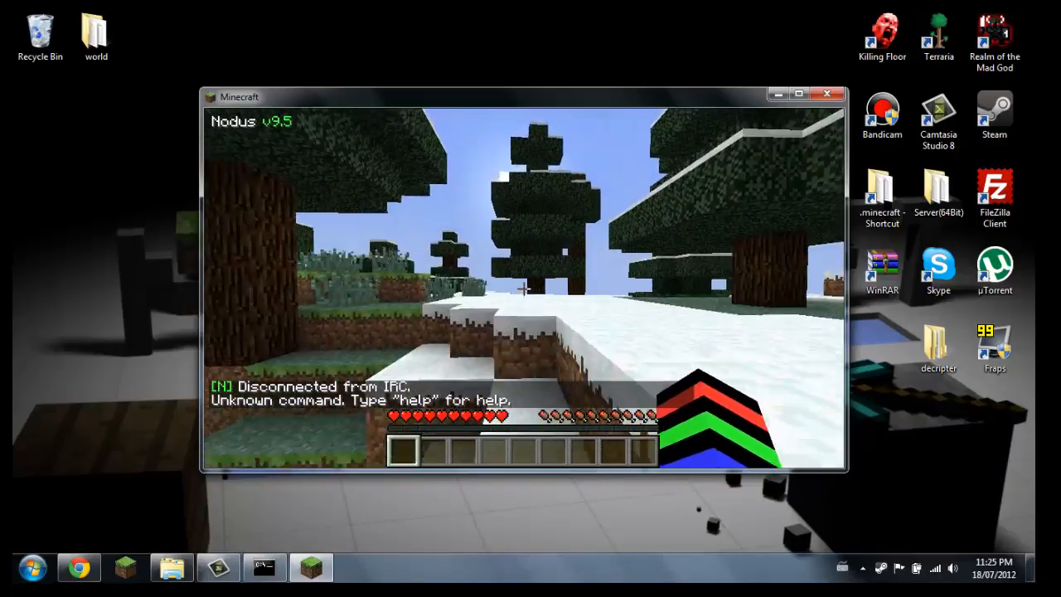
{"action": "type", "text": "/gm"}
{"action": "key", "text": "Return"}
Set your own player to game mode 1 with the /gamemode chat command and take off flying
{"action": "type", "text": "/gamemode moonman312"}
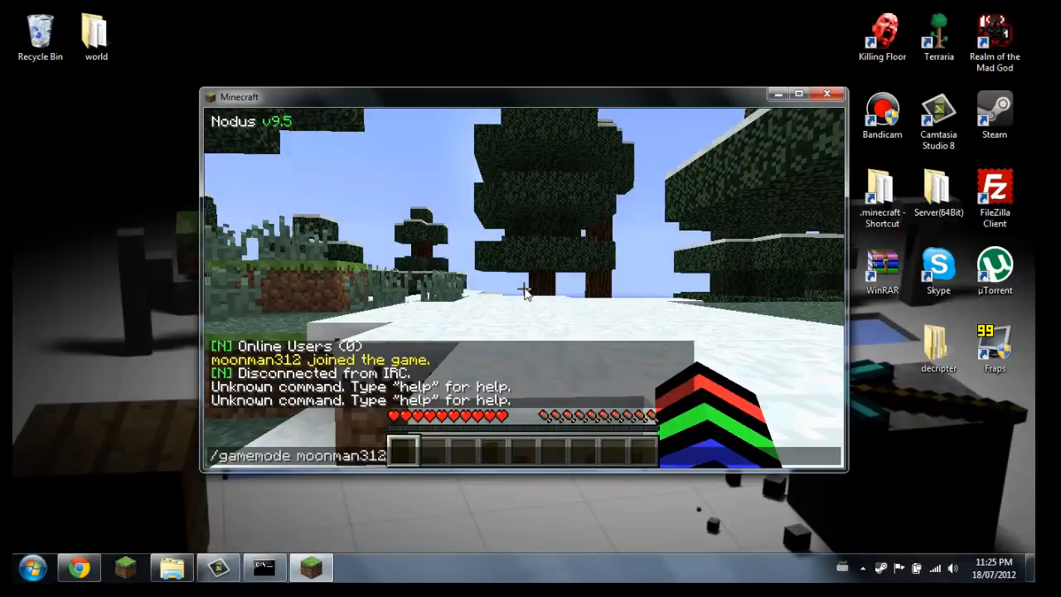
{"action": "key", "text": "Return"}
{"action": "key", "text": "space"}
{"action": "key", "text": "space"}
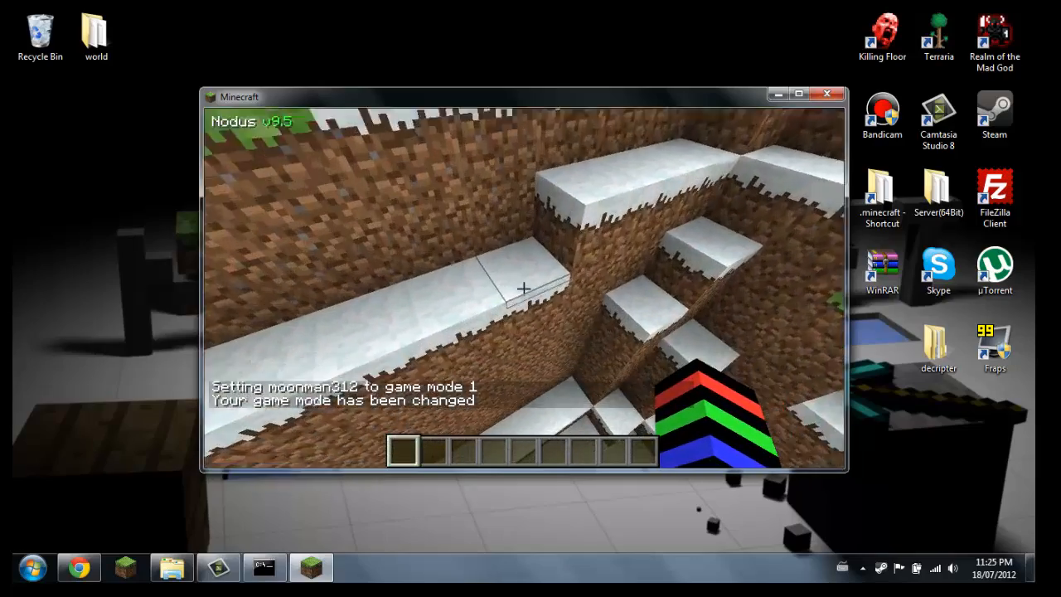
Disconnect from the server and close Minecraft
{"action": "key", "text": "Escape"}
{"action": "left_click", "coordinate": [485, 370]}
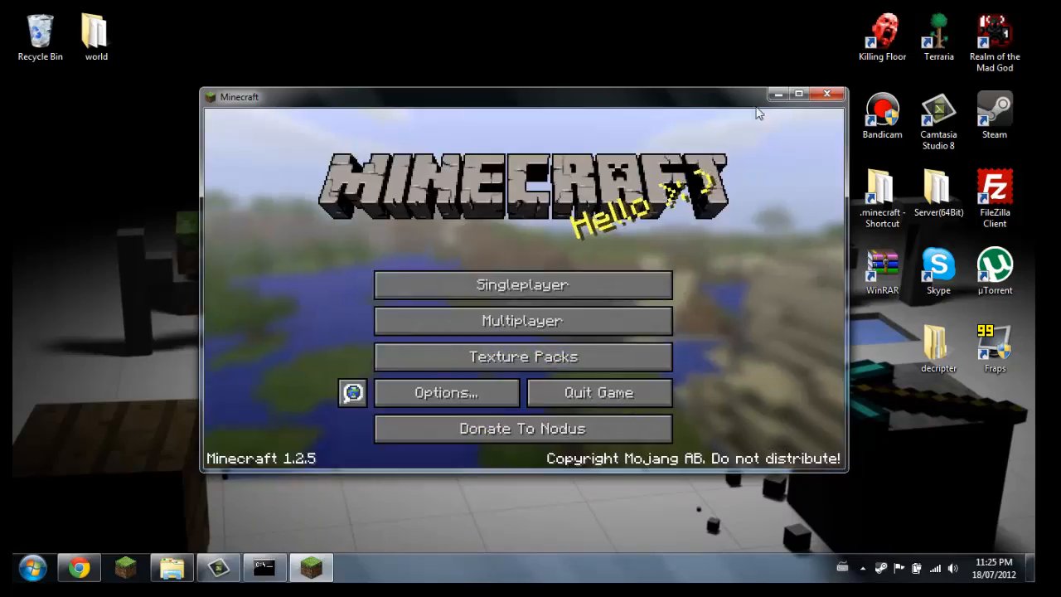
{"action": "left_click", "coordinate": [820, 97]}
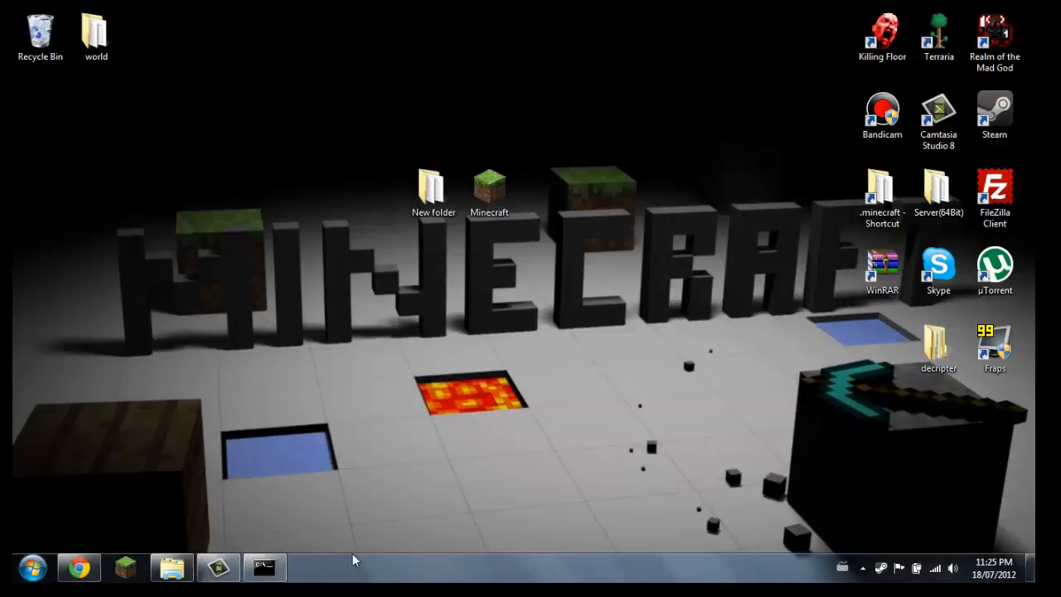
Bring up the server console, review its log, shut the server down with stop and dismiss the console
{"action": "left_click", "coordinate": [264, 567]}
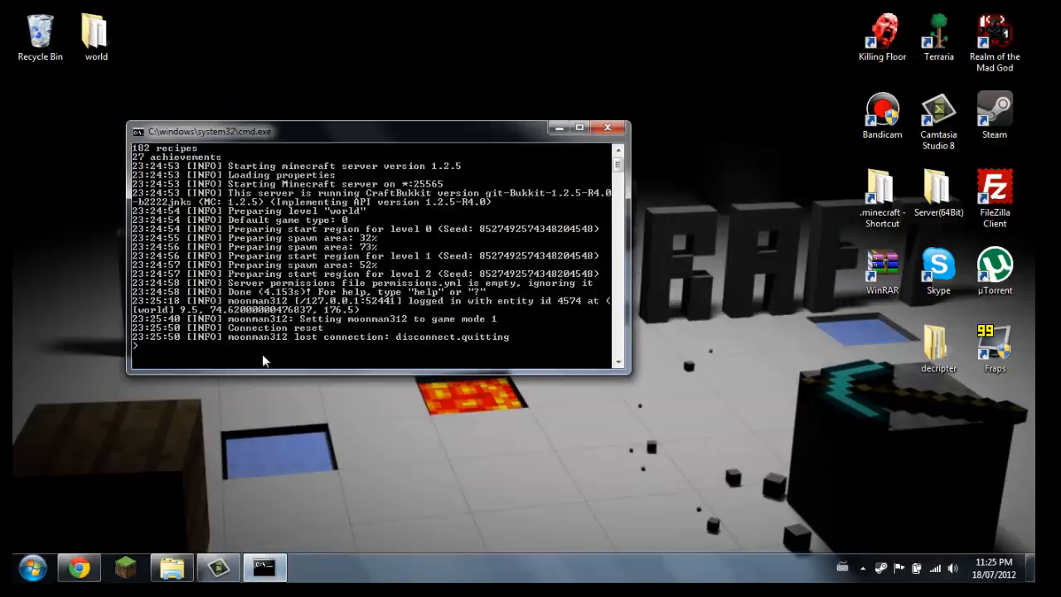
{"action": "scroll", "coordinate": [365, 270], "scroll_direction": "down", "scroll_amount": 2}
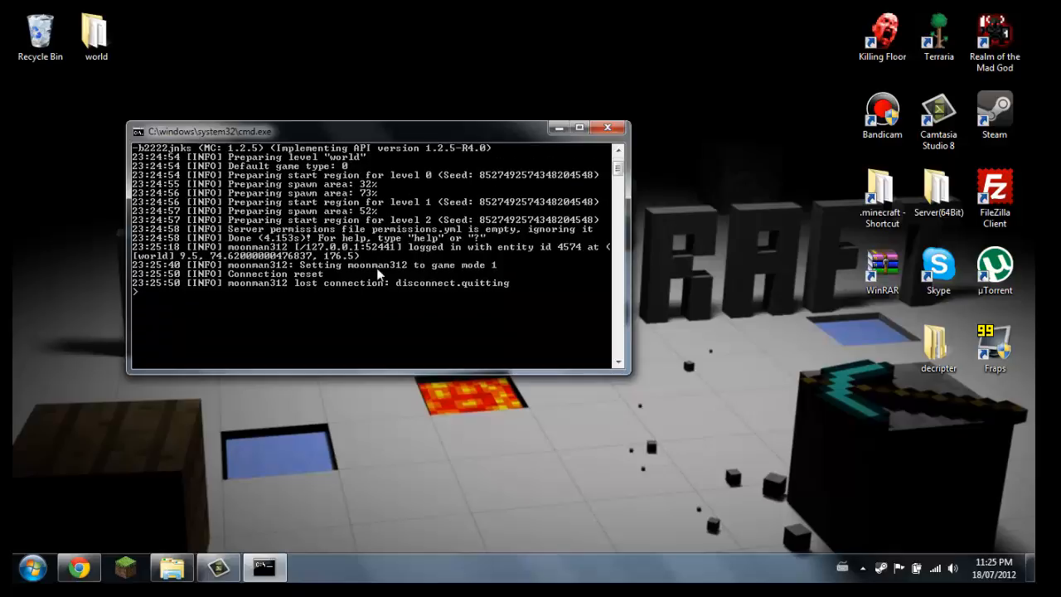
{"action": "scroll", "coordinate": [373, 272], "scroll_direction": "up", "scroll_amount": 2}
{"action": "key", "text": "Return"}
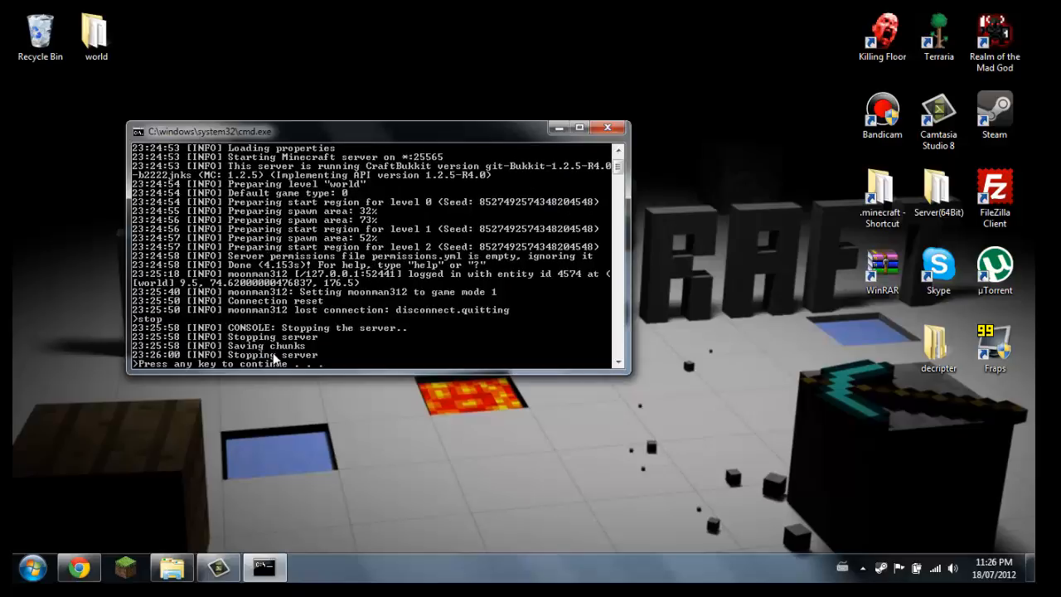
{"action": "key", "text": "Return"}
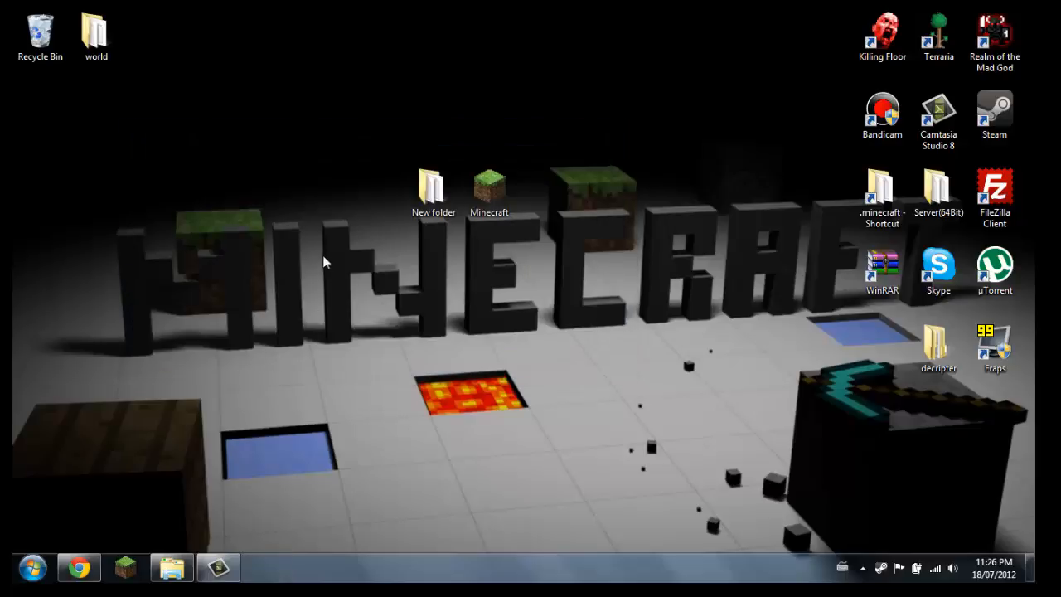
Switch to the Essentials plugin page in Chrome and download the Essentials-2.9.2 archive
{"action": "left_click", "coordinate": [80, 567]}
{"action": "left_click", "coordinate": [190, 19]}
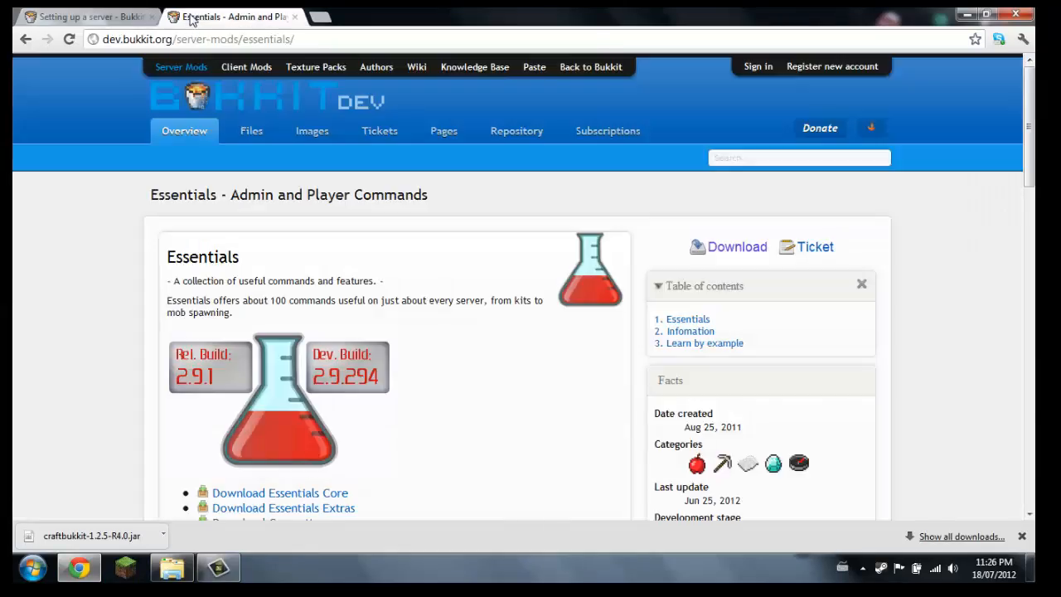
{"action": "scroll", "coordinate": [283, 298], "scroll_direction": "down", "scroll_amount": 2}
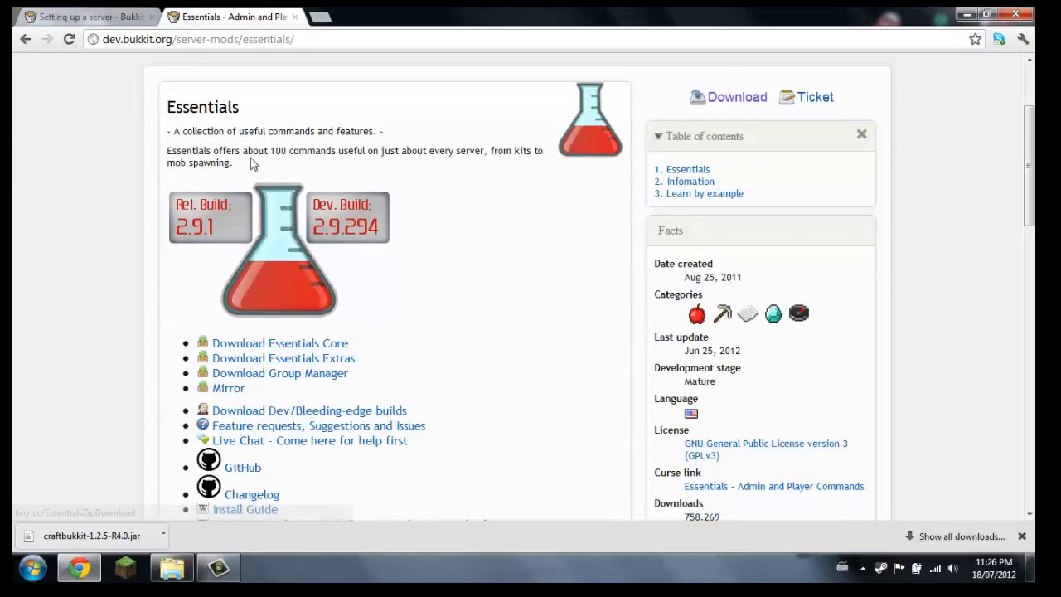
{"action": "scroll", "coordinate": [464, 209], "scroll_direction": "up", "scroll_amount": 2}
{"action": "scroll", "coordinate": [478, 307], "scroll_direction": "down", "scroll_amount": 2}
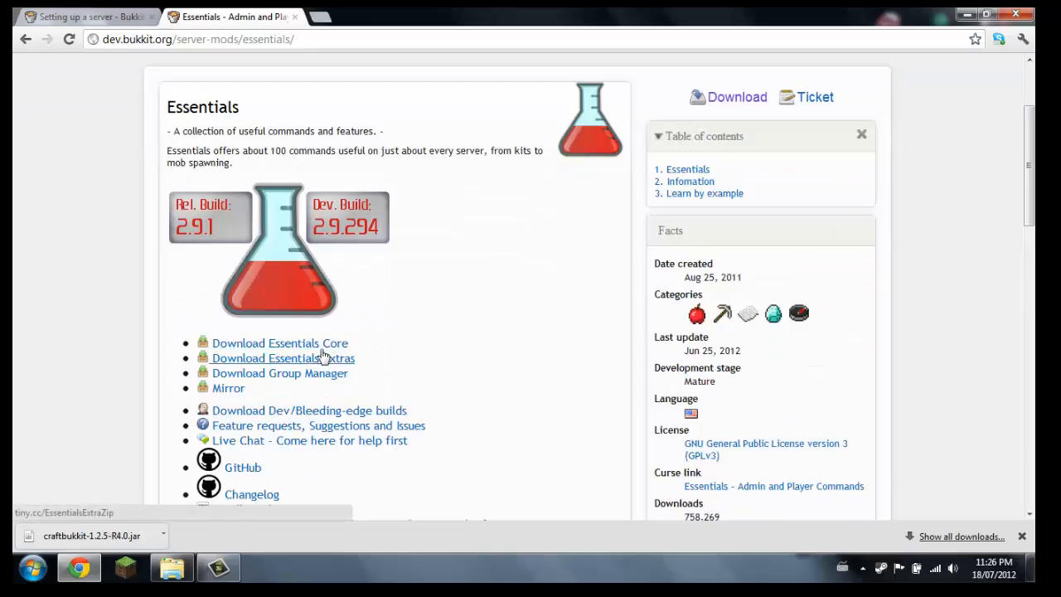
{"action": "left_click", "coordinate": [726, 99]}
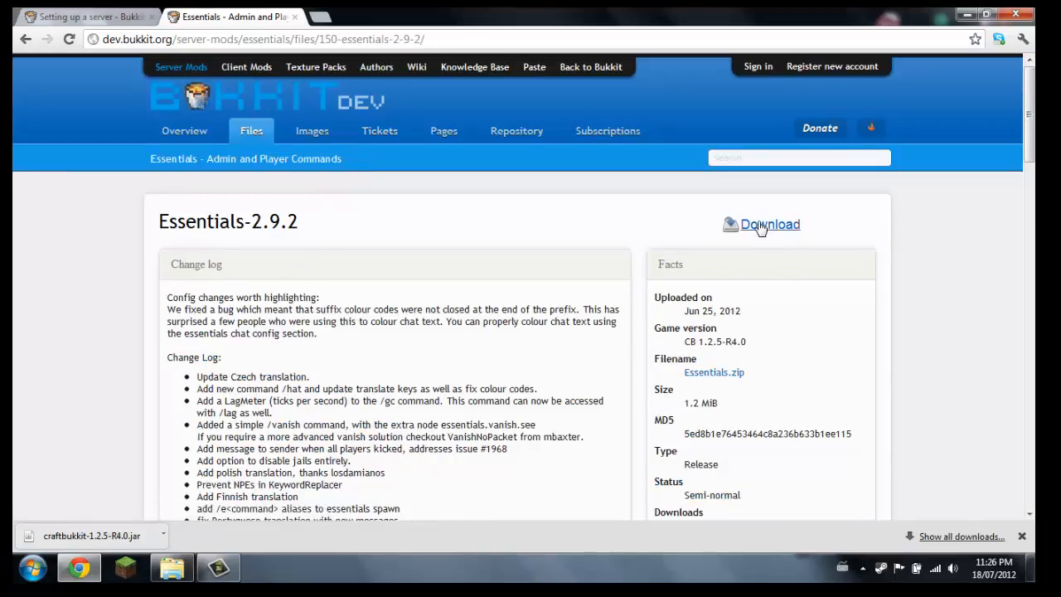
{"action": "left_click", "coordinate": [762, 228]}
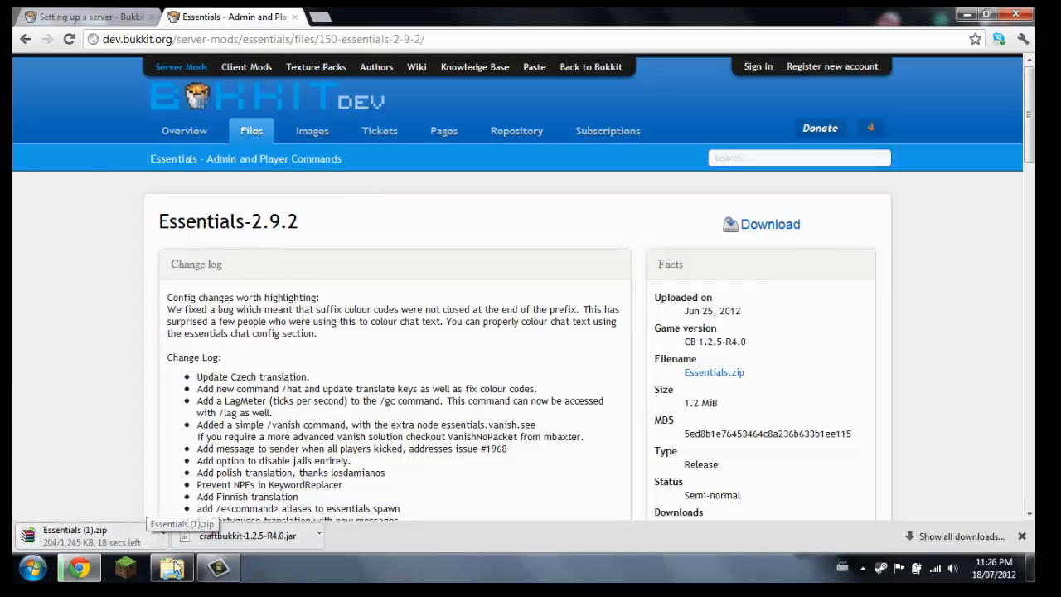
Look through the Essentials-2.9.2 change log while the archive downloads
{"action": "mouse_move", "coordinate": [172, 567]}
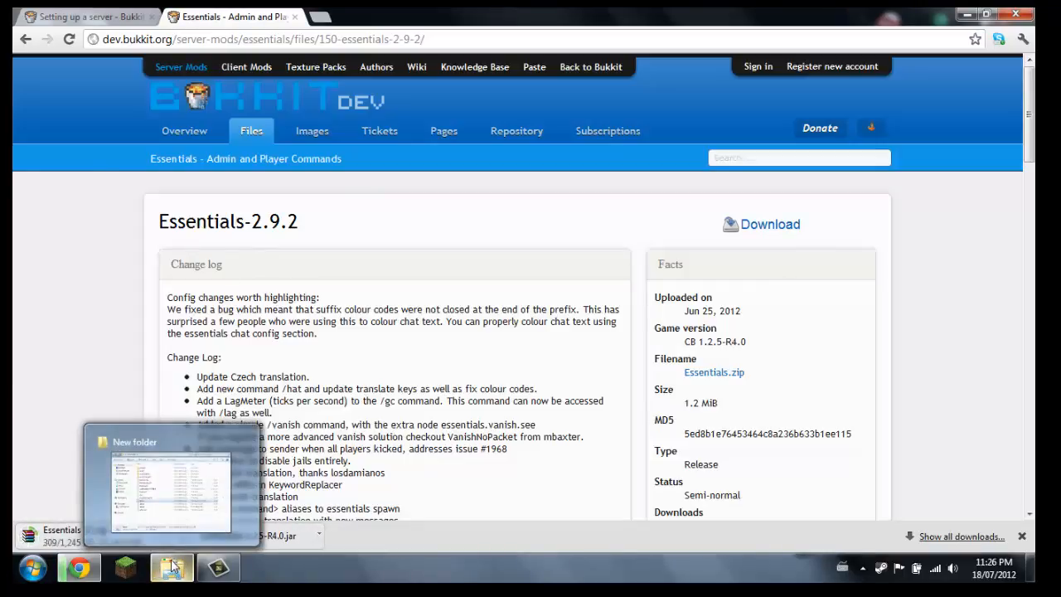
{"action": "mouse_move", "coordinate": [216, 578]}
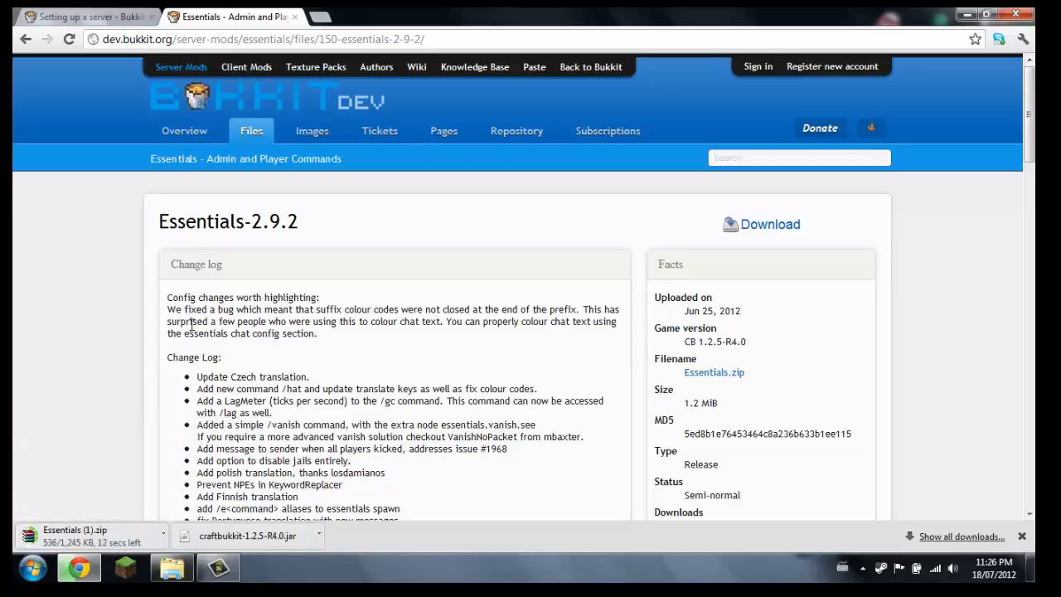
{"action": "scroll", "coordinate": [192, 324], "scroll_direction": "down", "scroll_amount": 10}
{"action": "scroll", "coordinate": [193, 340], "scroll_direction": "up", "scroll_amount": 4}
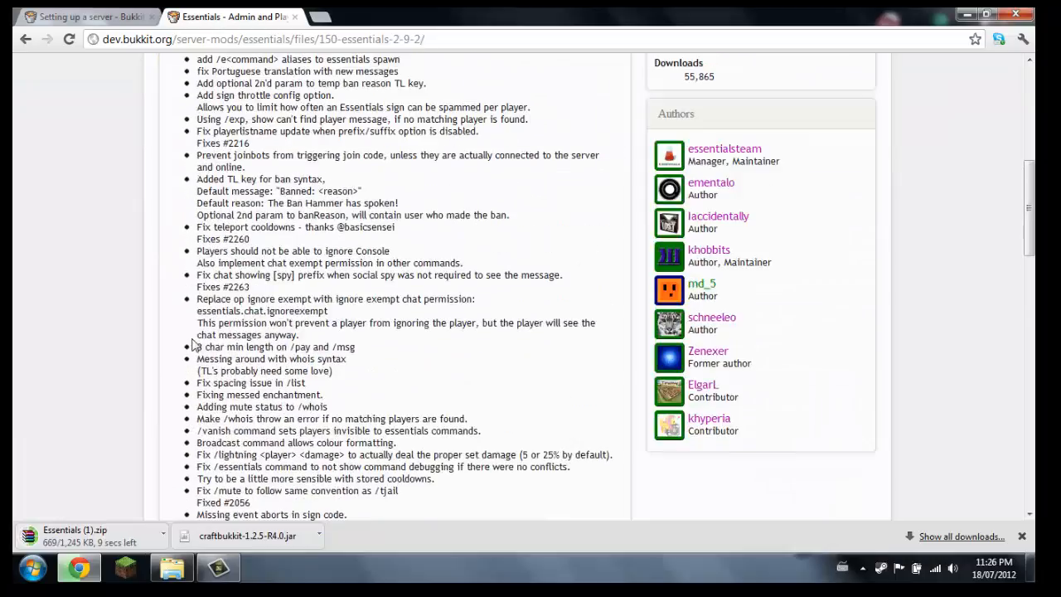
{"action": "scroll", "coordinate": [474, 301], "scroll_direction": "down", "scroll_amount": 8}
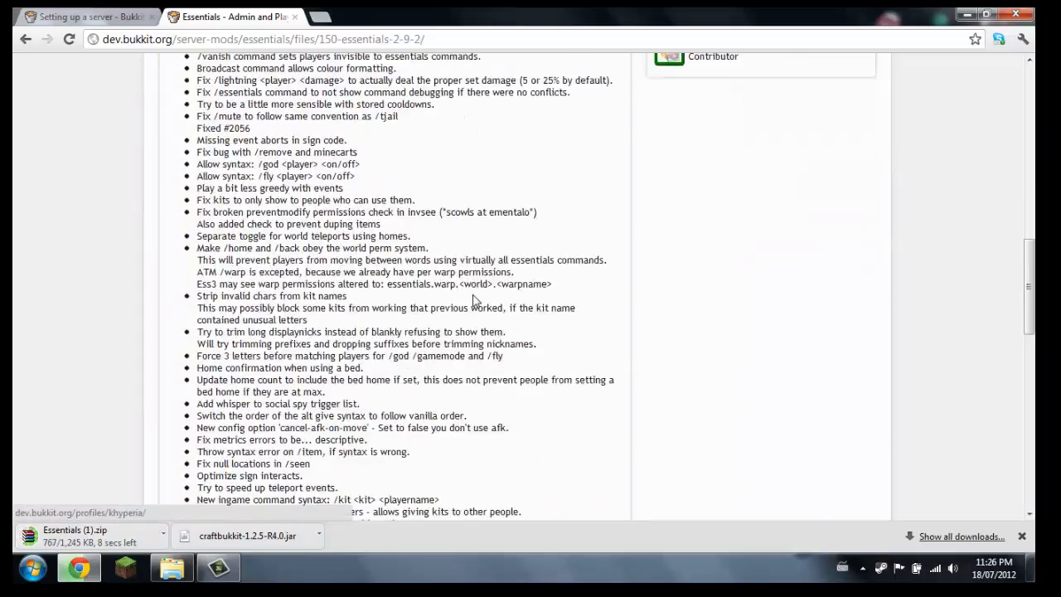
{"action": "scroll", "coordinate": [450, 276], "scroll_direction": "up", "scroll_amount": 7}
{"action": "scroll", "coordinate": [450, 276], "scroll_direction": "up", "scroll_amount": 6}
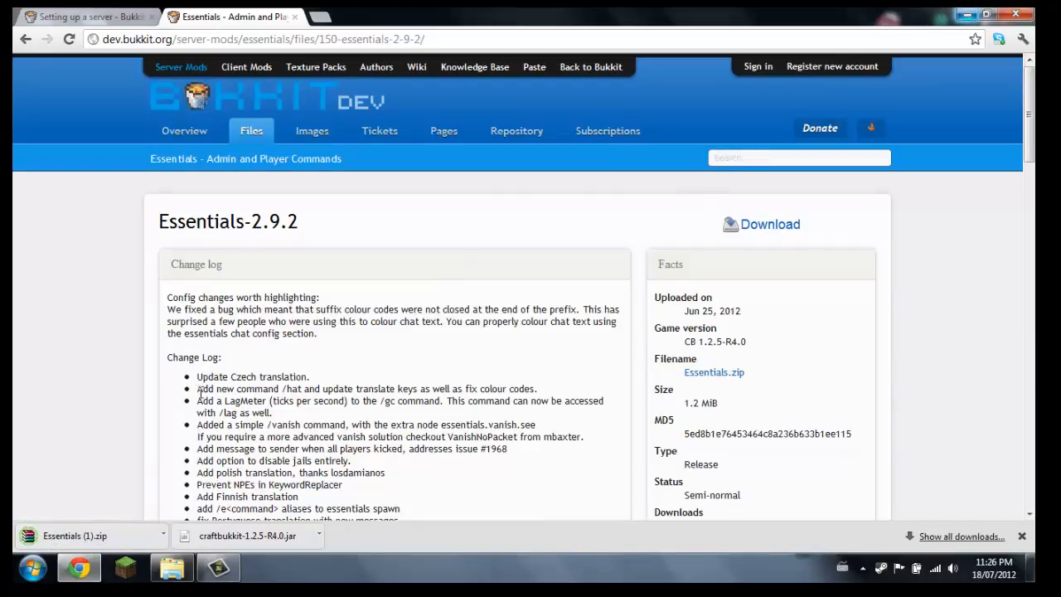
Move Essentials (1).zip from the Downloads folder to the desktop and open it in WinRAR
{"action": "left_click", "coordinate": [164, 536]}
{"action": "left_click", "coordinate": [199, 491]}
{"action": "right_click", "coordinate": [308, 318]}
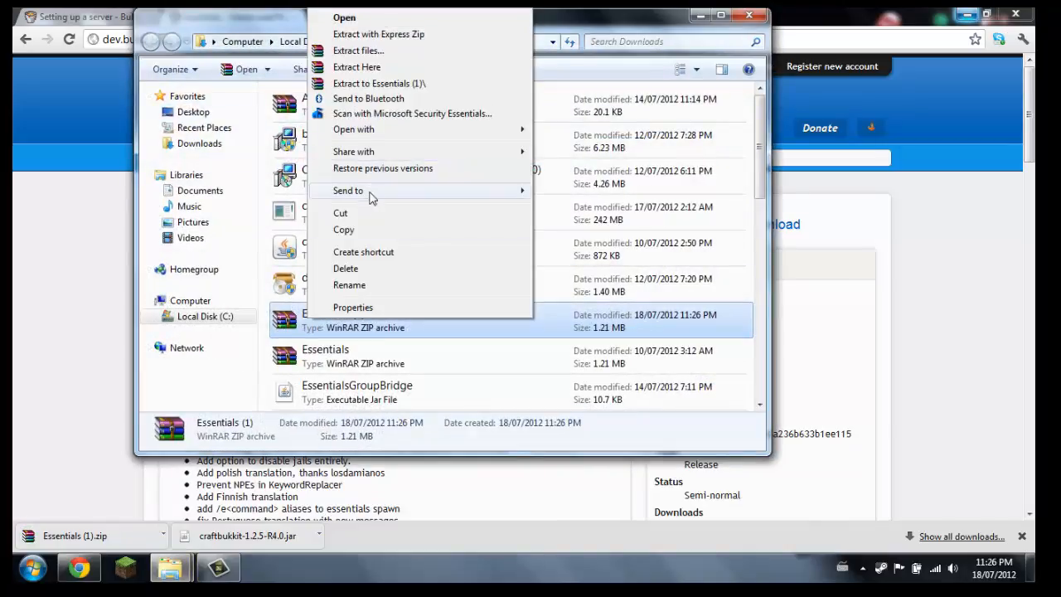
{"action": "left_click", "coordinate": [341, 213]}
{"action": "left_click", "coordinate": [748, 15]}
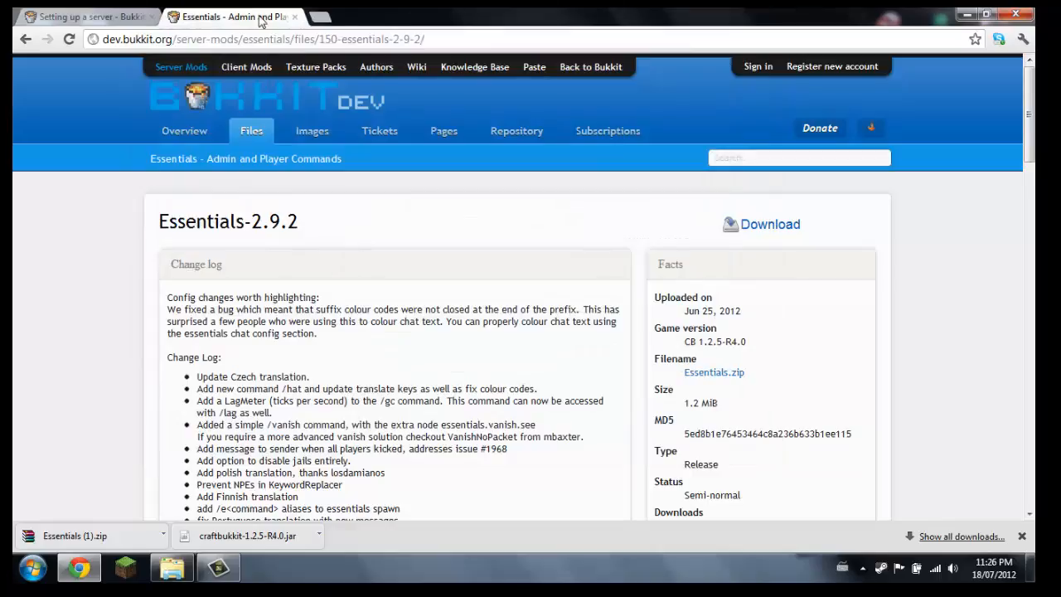
{"action": "left_click", "coordinate": [966, 15]}
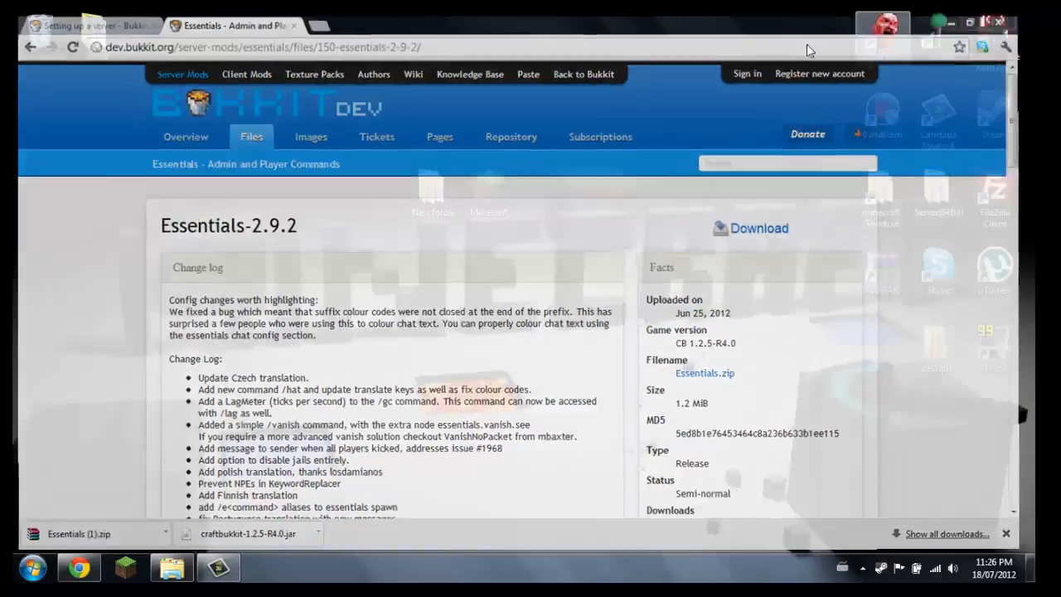
{"action": "right_click", "coordinate": [252, 215]}
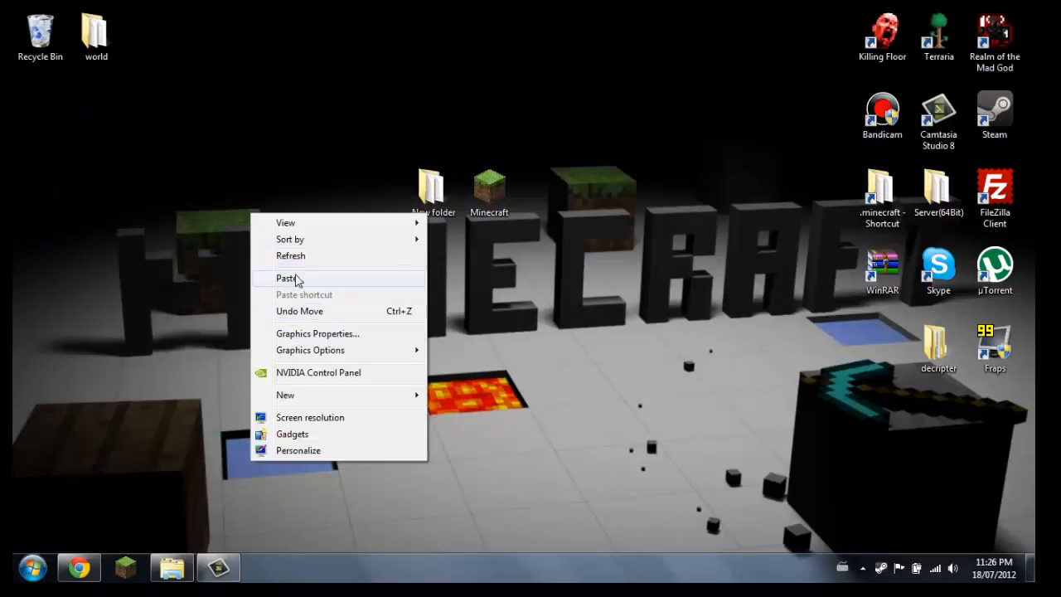
{"action": "left_click", "coordinate": [296, 278]}
{"action": "double_click", "coordinate": [278, 189]}
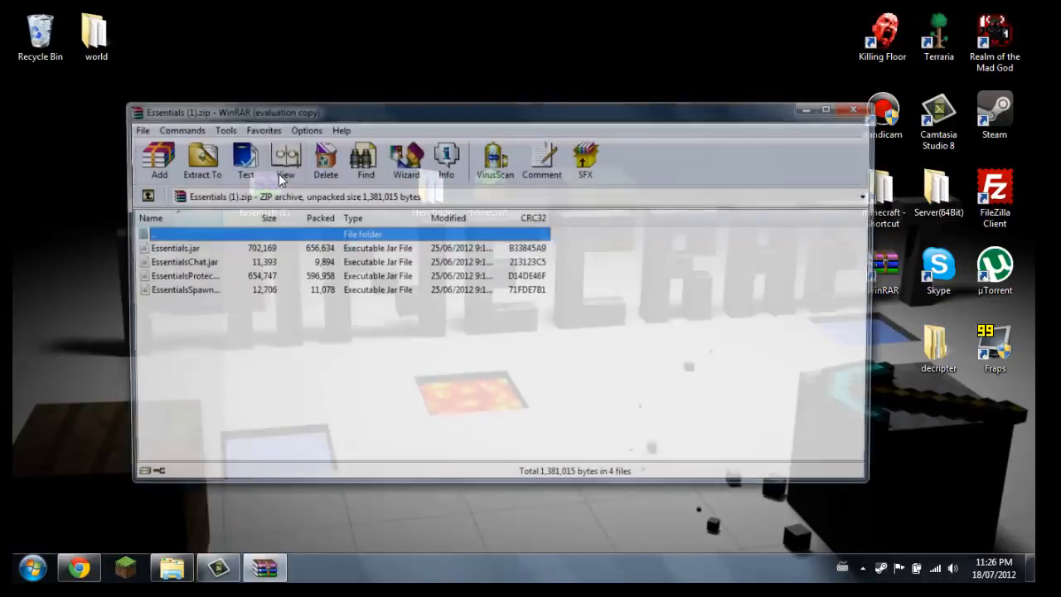
Extract Essentials.jar, EssentialsProtect and EssentialsSpawn from the archive to the desktop, leaving out EssentialsChat.jar, and close the archive
{"action": "left_click", "coordinate": [168, 338]}
{"action": "left_click_drag", "start_coordinate": [168, 332], "coordinate": [180, 256]}
{"action": "left_click", "coordinate": [185, 339]}
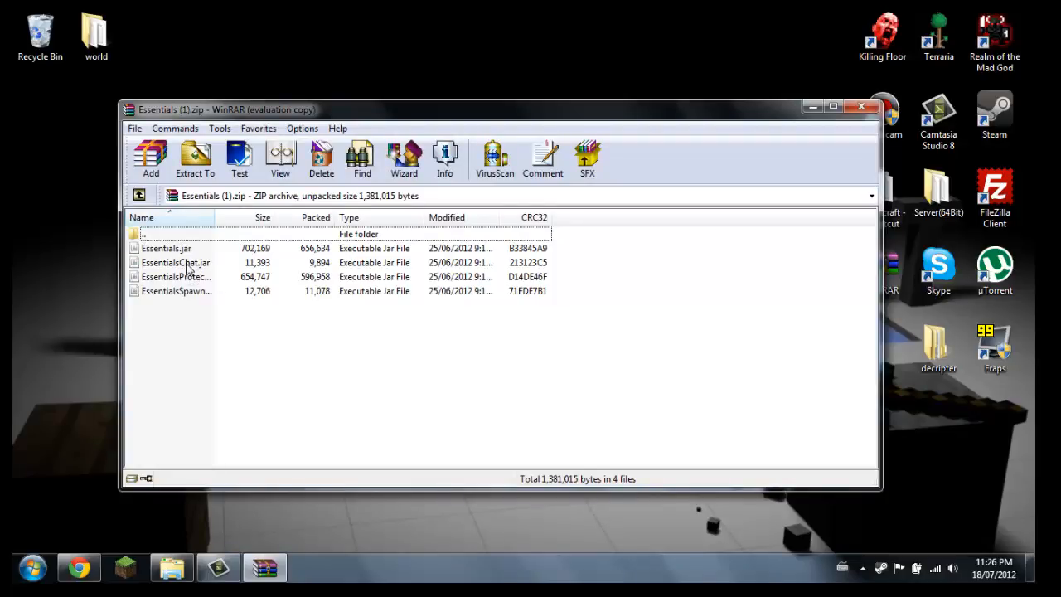
{"action": "left_click", "coordinate": [189, 283]}
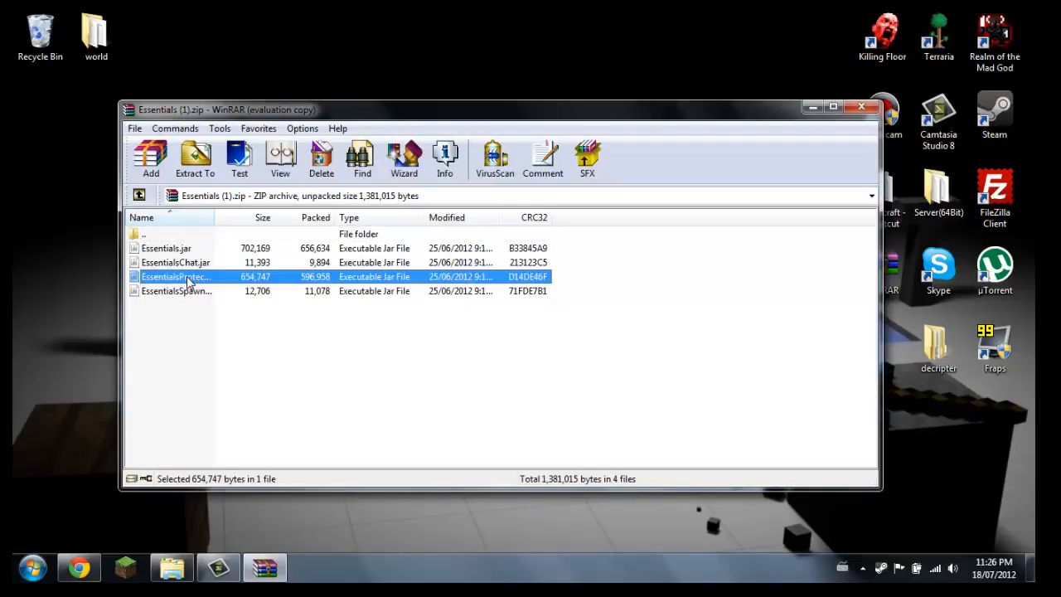
{"action": "left_click", "coordinate": [185, 294]}
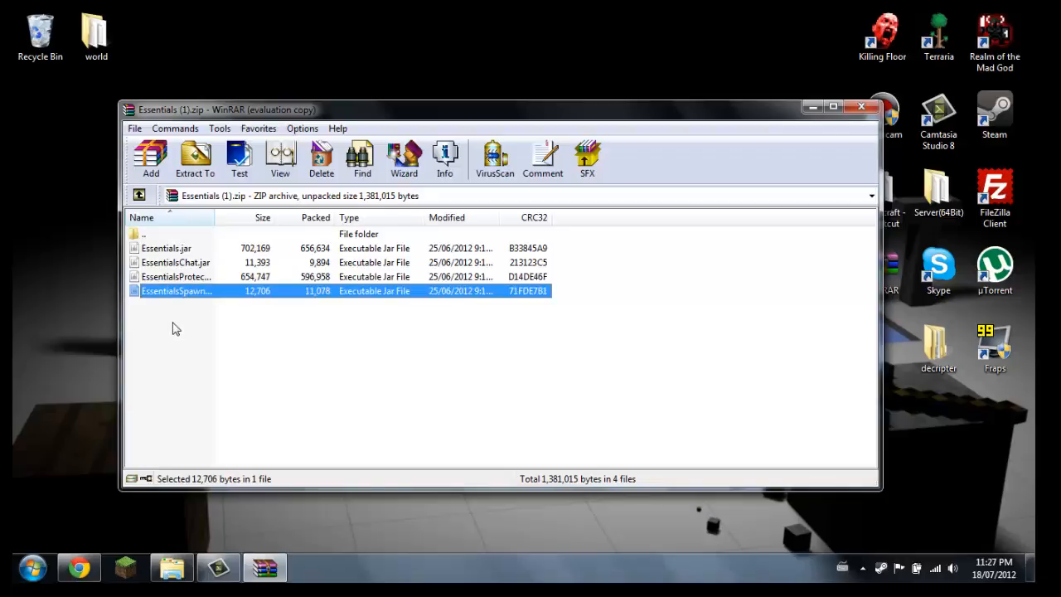
{"action": "left_click_drag", "start_coordinate": [175, 329], "coordinate": [182, 275]}
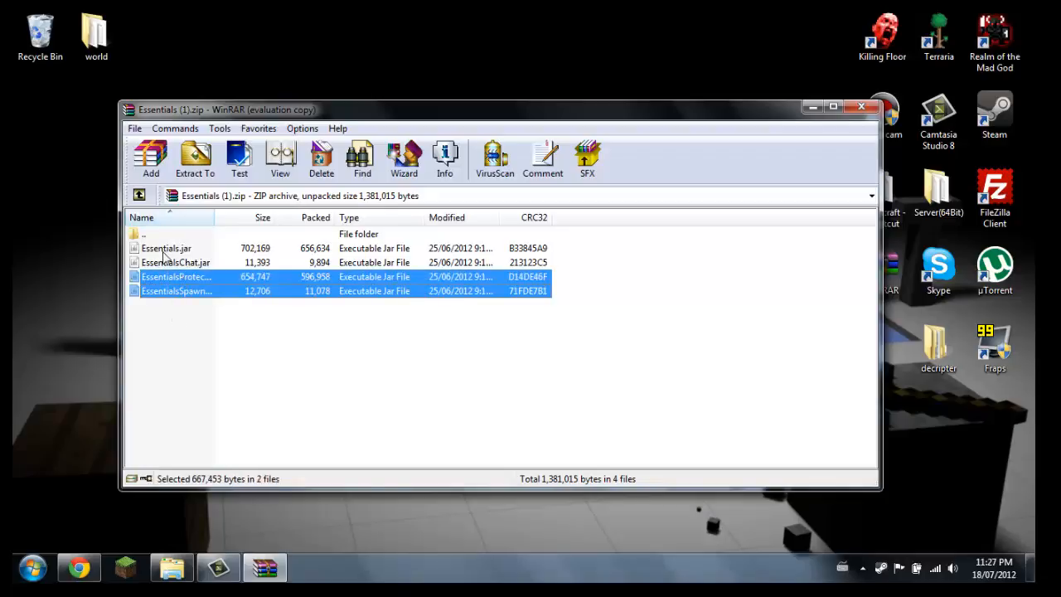
{"action": "left_click", "coordinate": [164, 250], "text": "ctrl"}
{"action": "right_click", "coordinate": [174, 251]}
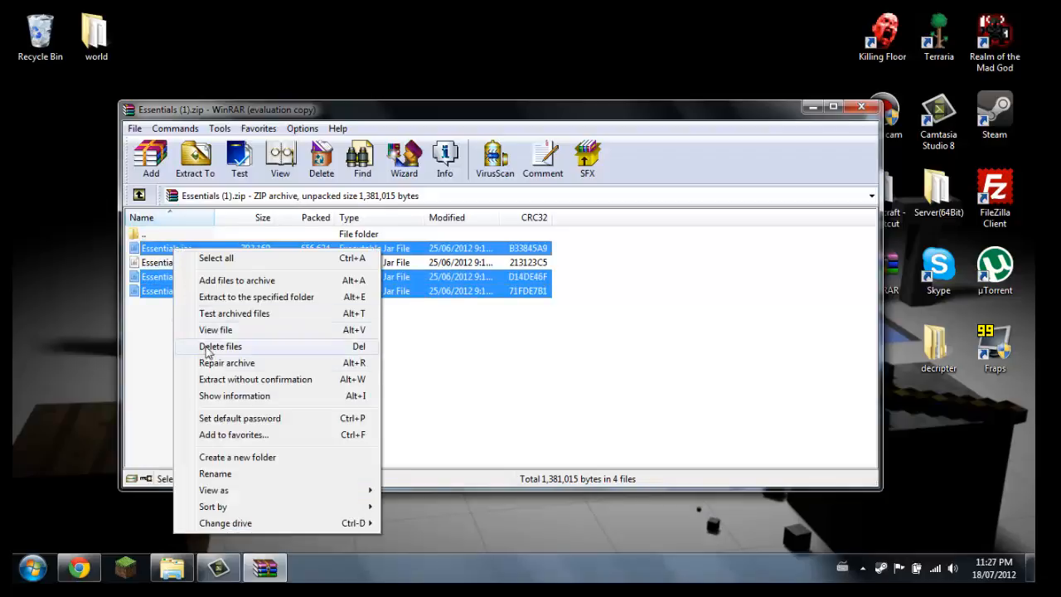
{"action": "left_click", "coordinate": [147, 276]}
{"action": "left_click_drag", "start_coordinate": [147, 275], "coordinate": [59, 265]}
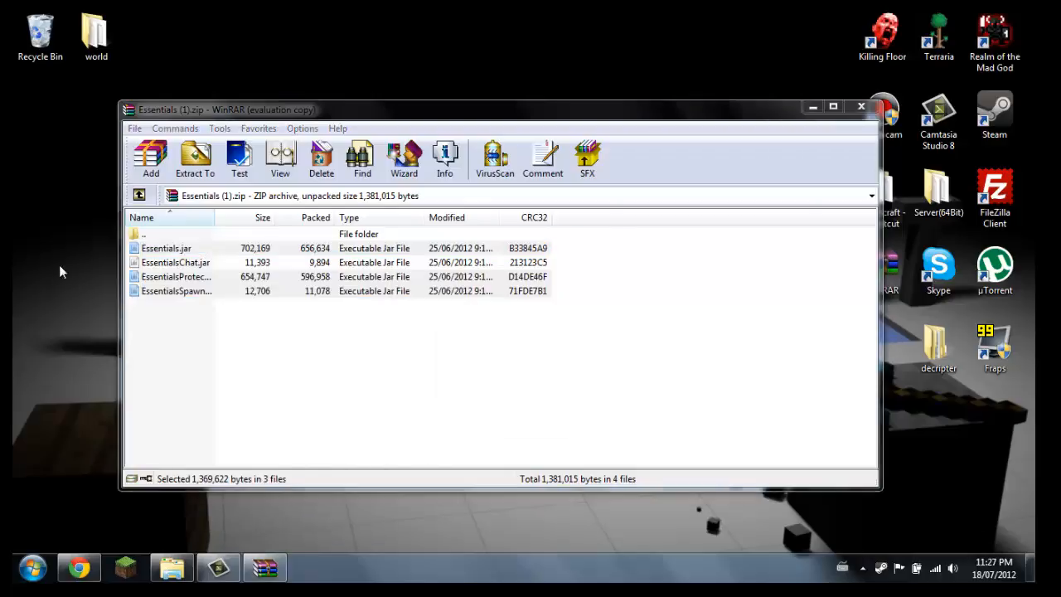
{"action": "left_click", "coordinate": [869, 113]}
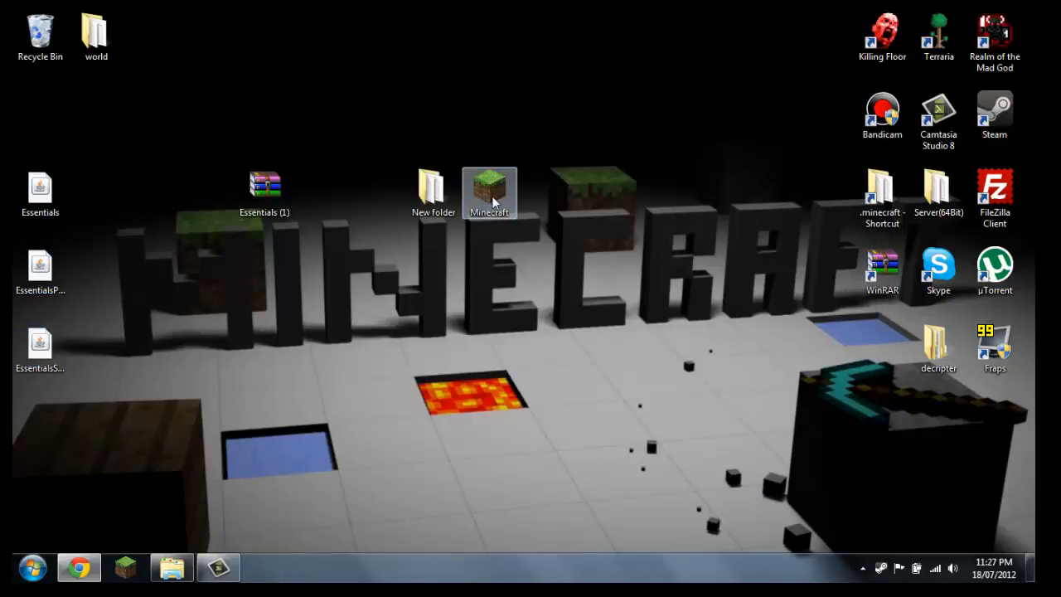
Move the three Essentials jar files from the desktop into the plugins folder inside New folder and close the window
{"action": "double_click", "coordinate": [430, 191]}
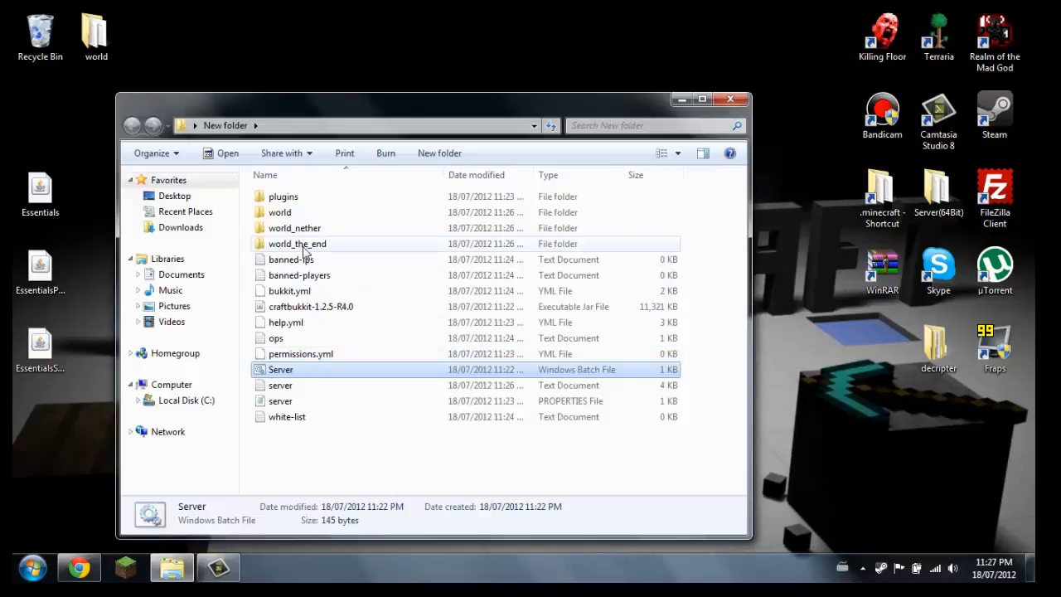
{"action": "double_click", "coordinate": [283, 197]}
{"action": "left_click_drag", "start_coordinate": [31, 437], "coordinate": [372, 217]}
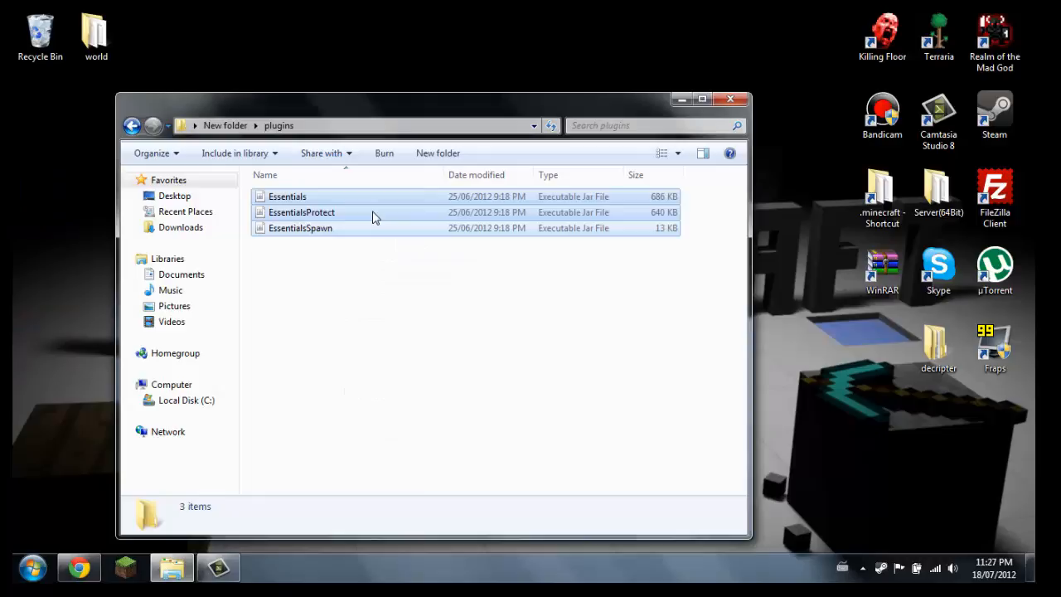
{"action": "left_click", "coordinate": [343, 289]}
{"action": "left_click", "coordinate": [731, 99]}
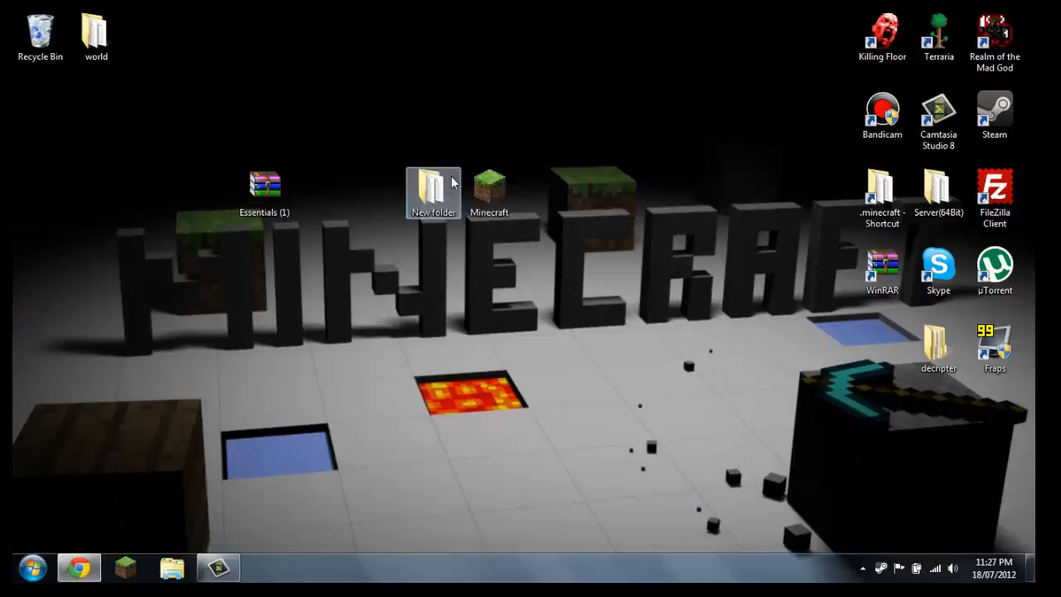
Start the server from the Server batch file in New folder and minimize its console once loading is done
{"action": "double_click", "coordinate": [424, 189]}
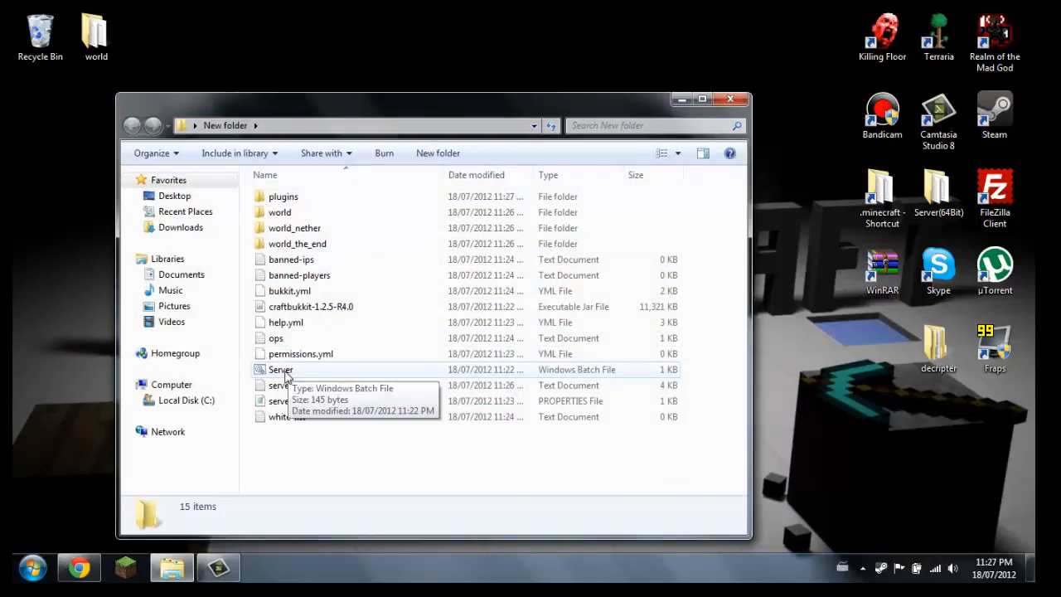
{"action": "double_click", "coordinate": [282, 371]}
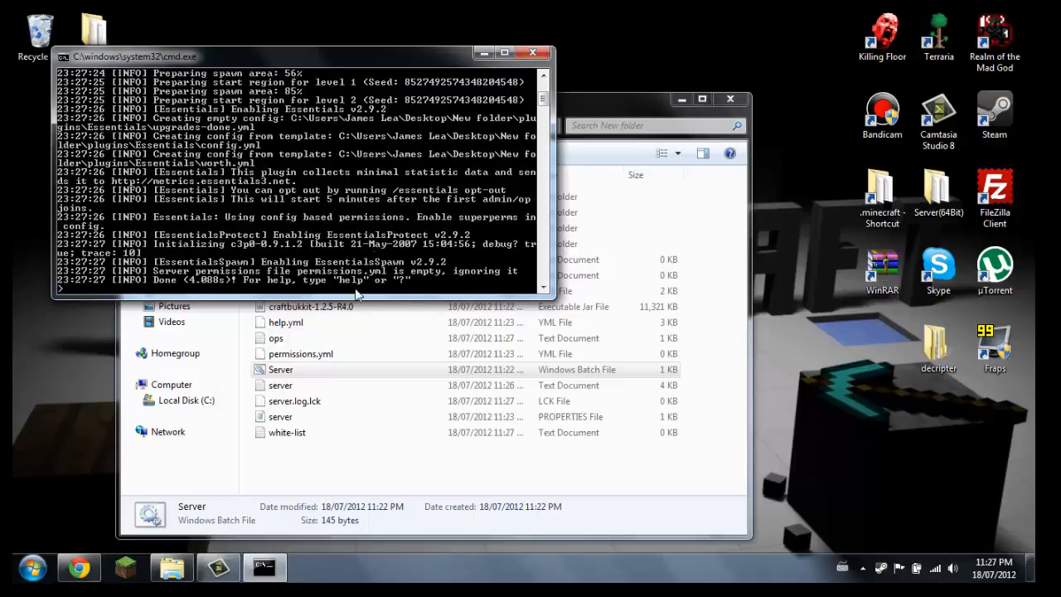
{"action": "left_click", "coordinate": [483, 53]}
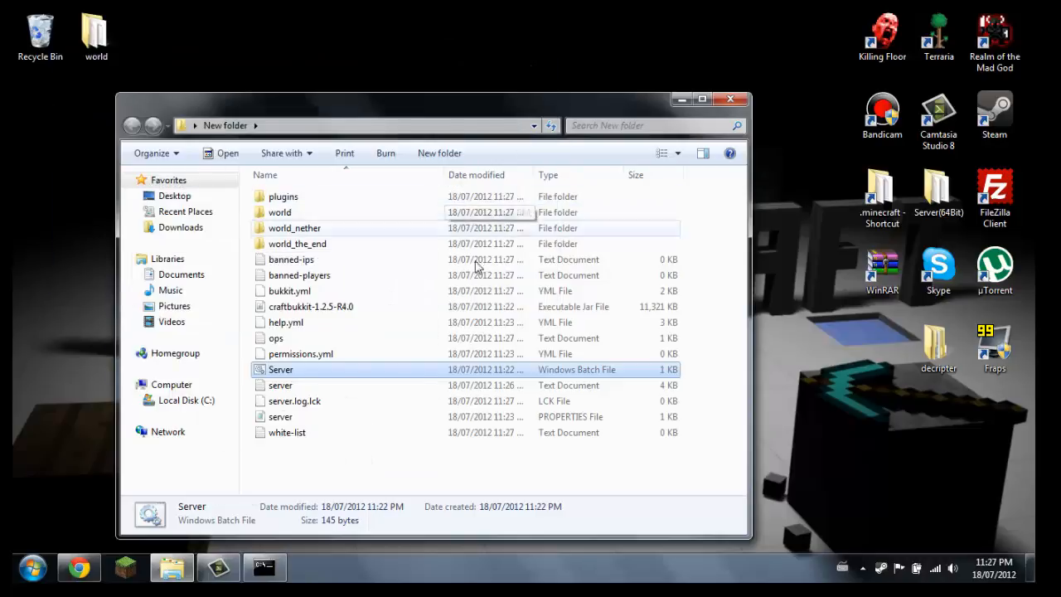
Launch Minecraft, log in with the remembered account and join the multiplayer server at localhost by direct connection
{"action": "left_click", "coordinate": [131, 570]}
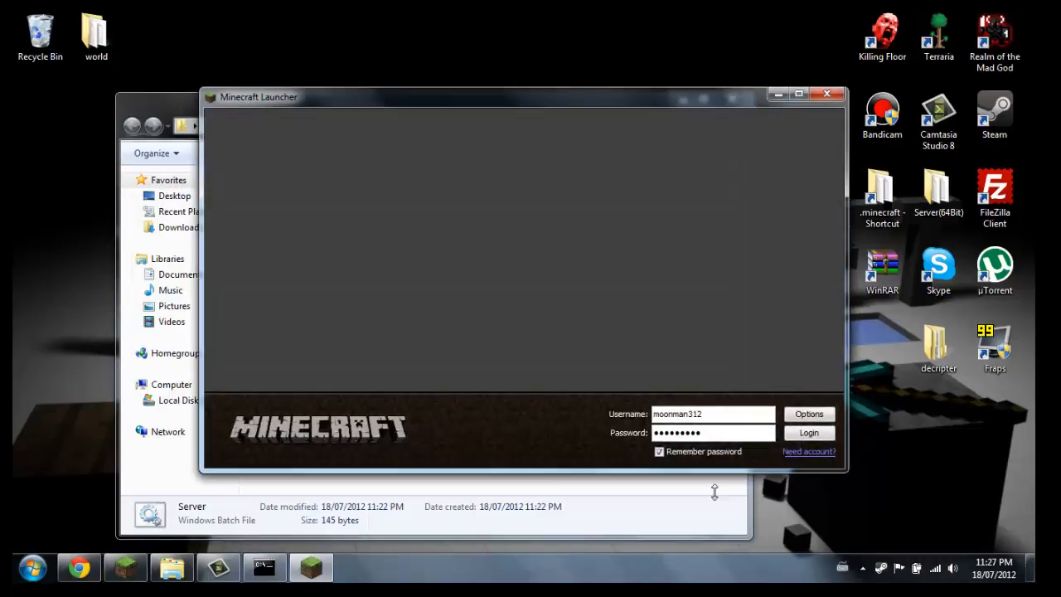
{"action": "left_click", "coordinate": [802, 435]}
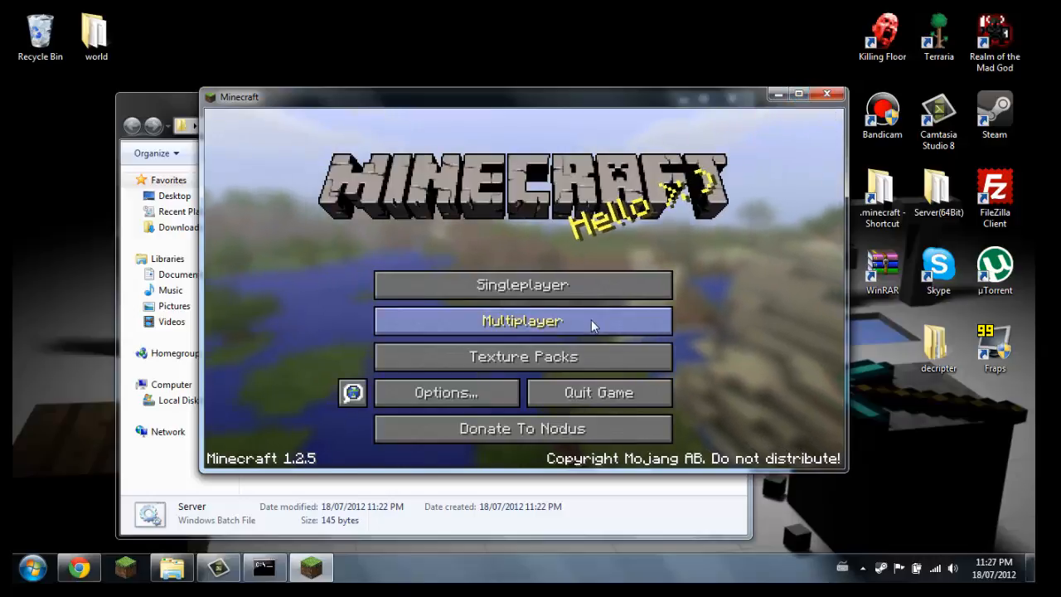
{"action": "left_click", "coordinate": [591, 321]}
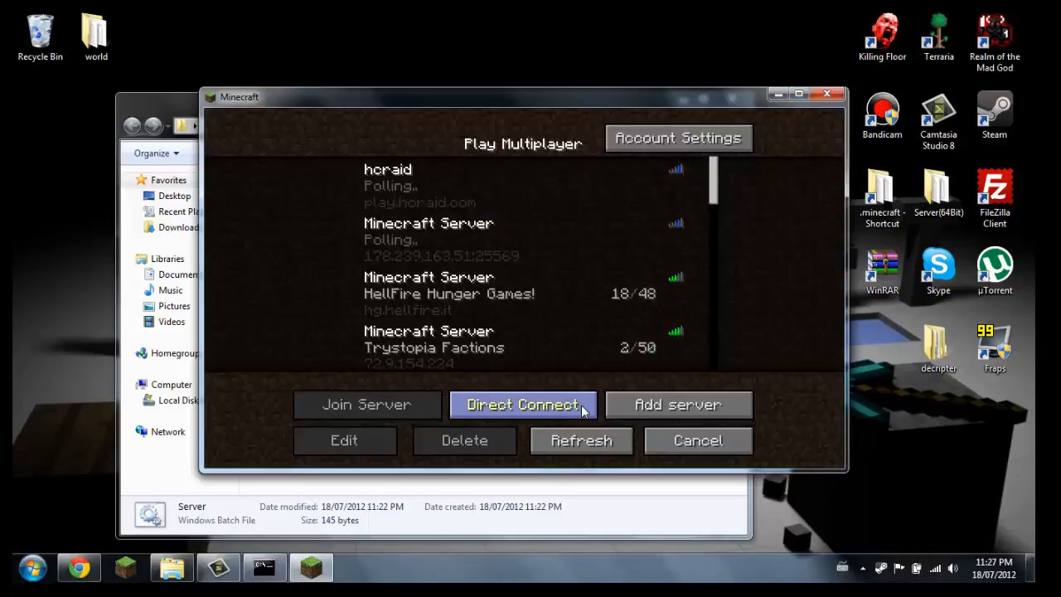
{"action": "left_click", "coordinate": [583, 408]}
{"action": "type", "text": "loca"}
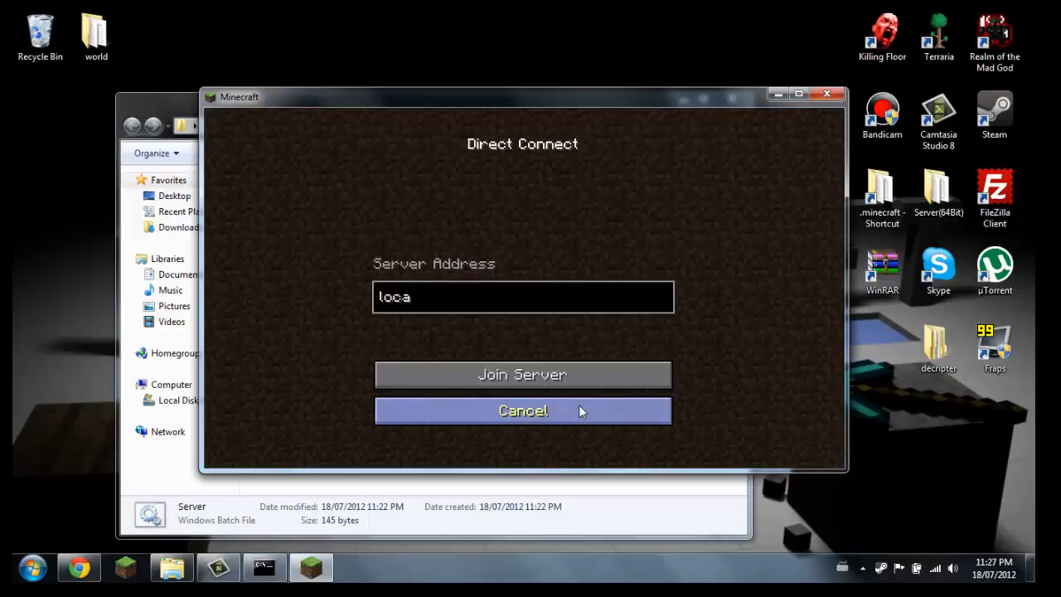
{"action": "type", "text": "lhost"}
{"action": "left_click", "coordinate": [566, 378]}
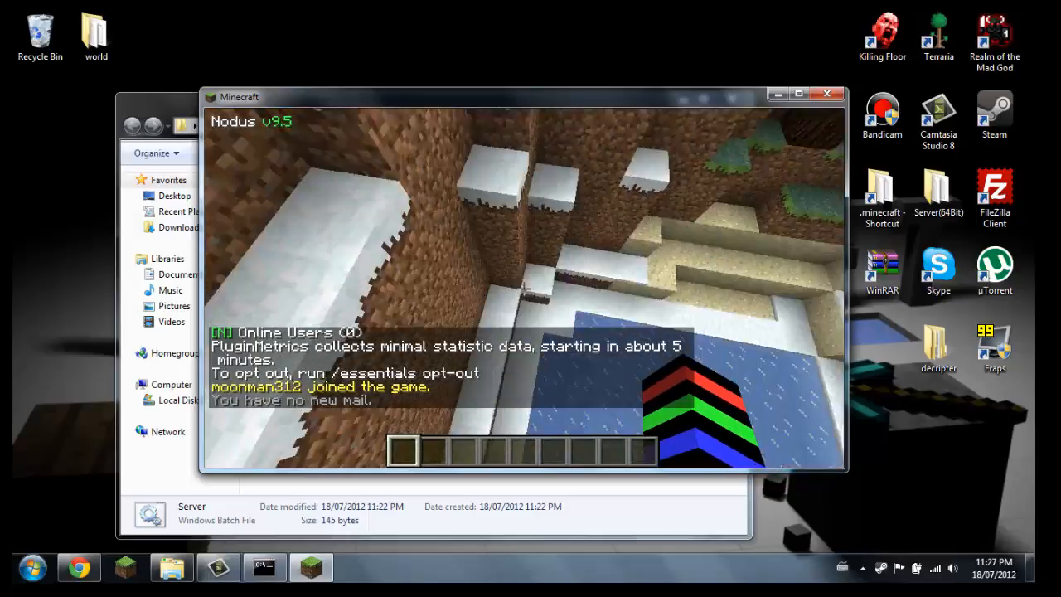
Test the Essentials /gm command by switching the game mode to survival and back to creative
{"action": "key", "text": "slash"}
{"action": "type", "text": "gm"}
{"action": "key", "text": "Return"}
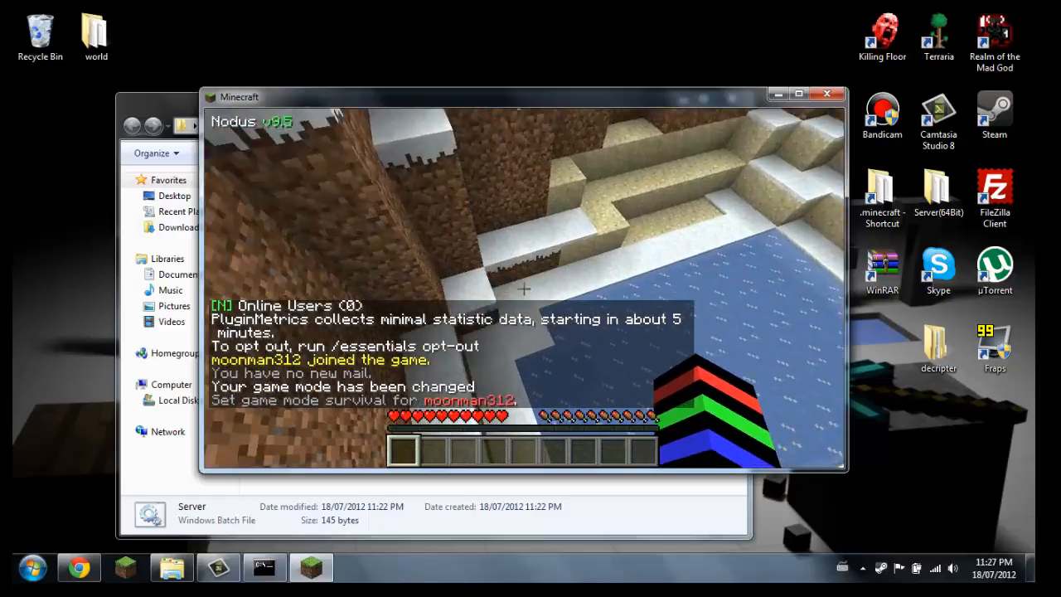
{"action": "key", "text": "slash"}
{"action": "type", "text": "gm"}
{"action": "key", "text": "Return"}
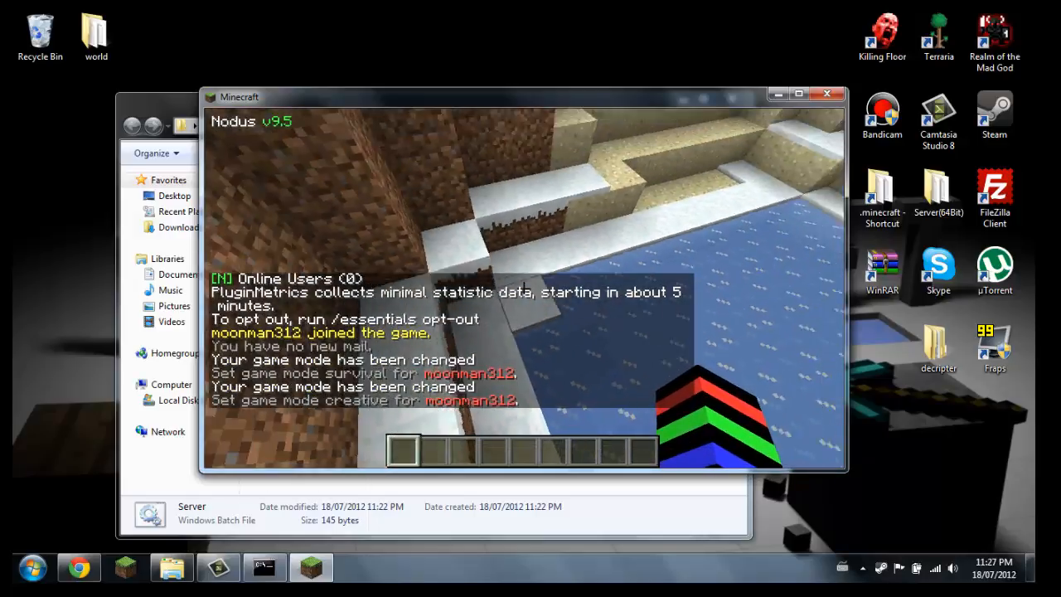
Run /kittycannon towards the frozen pond, and fly up over the snowy forest around it
{"action": "key", "text": "slash"}
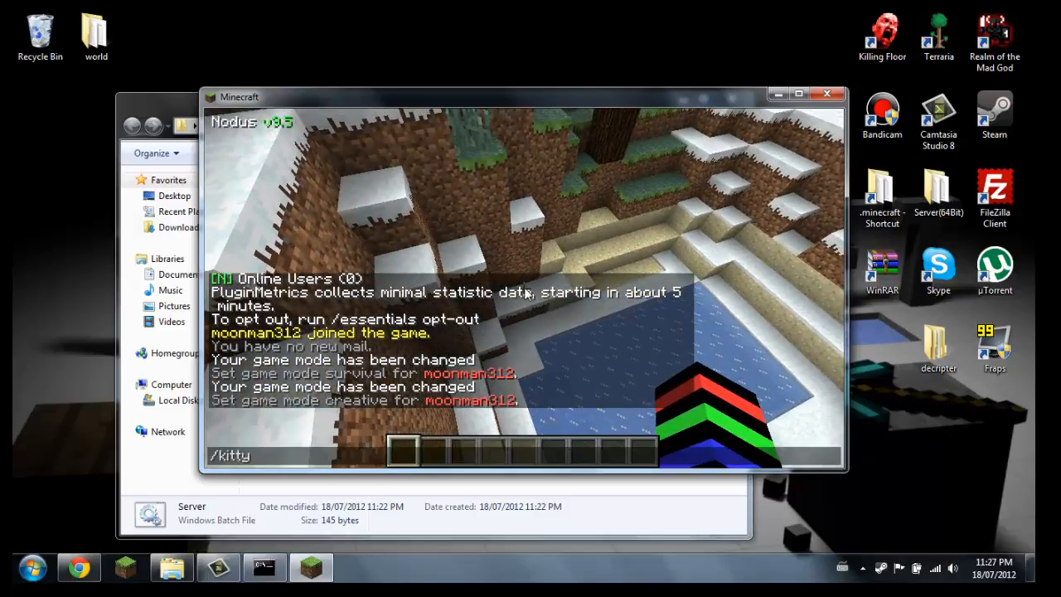
{"action": "type", "text": "kittycannon"}
{"action": "key", "text": "Return"}
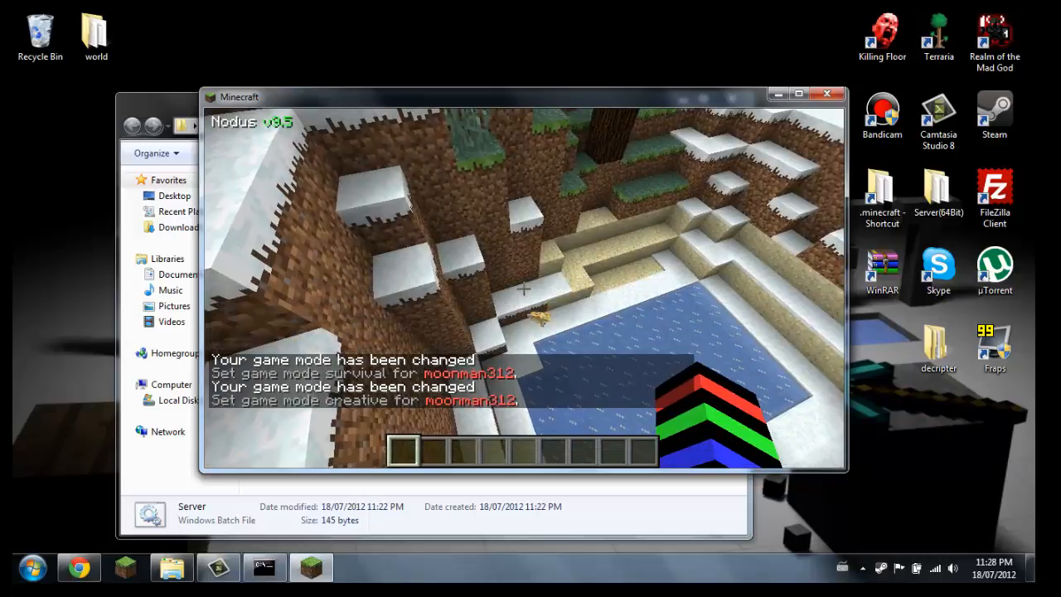
{"action": "key", "text": "space"}
{"action": "key", "text": "space"}
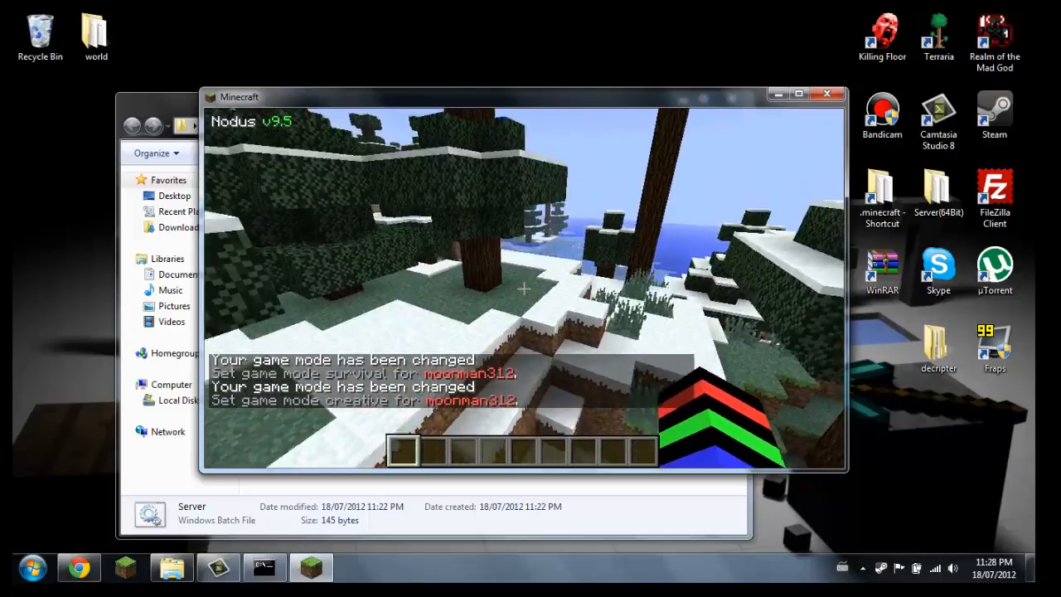
{"action": "key", "text": "w"}
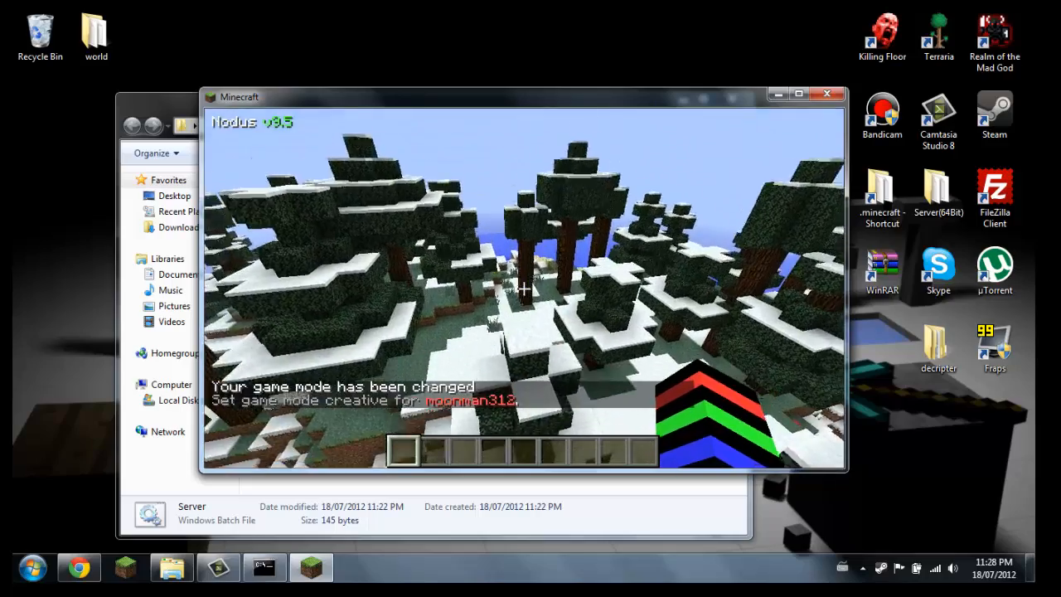
{"action": "key", "text": "w"}
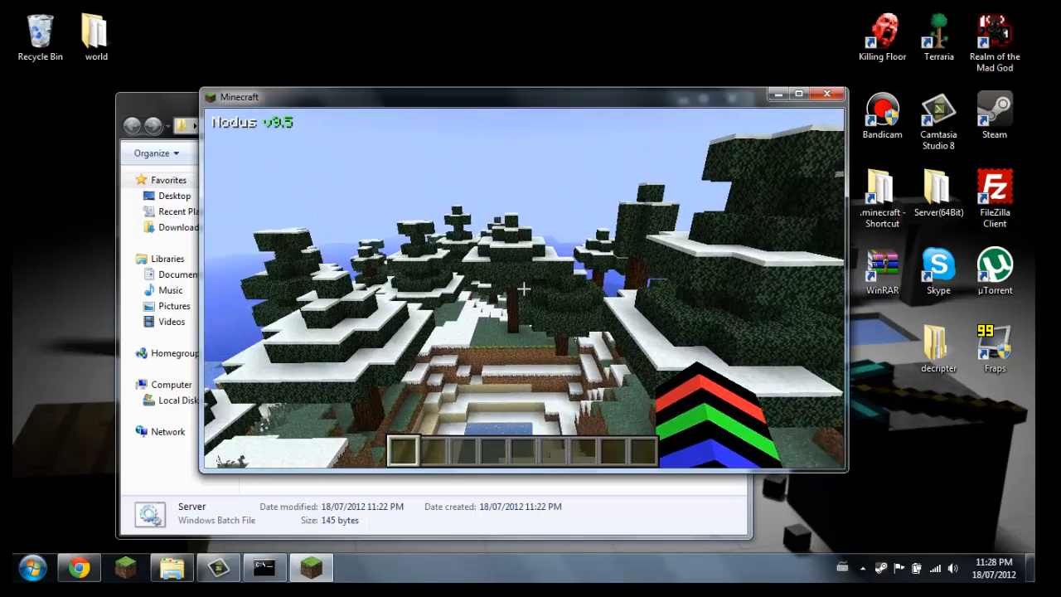
Set a home point beside the frozen pond with /sethome
{"action": "type", "text": "t"}
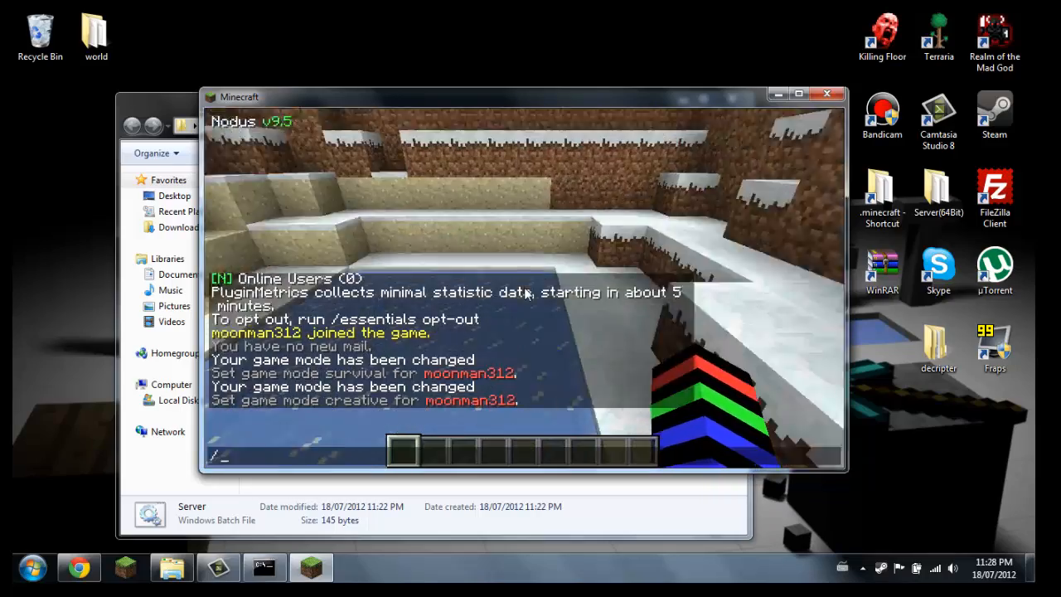
{"action": "type", "text": "/sethome"}
{"action": "key", "text": "Return"}
Fly away from the pond above the snowy trees and run the /nuke command
{"action": "key", "text": "w"}
{"action": "key", "text": "space"}
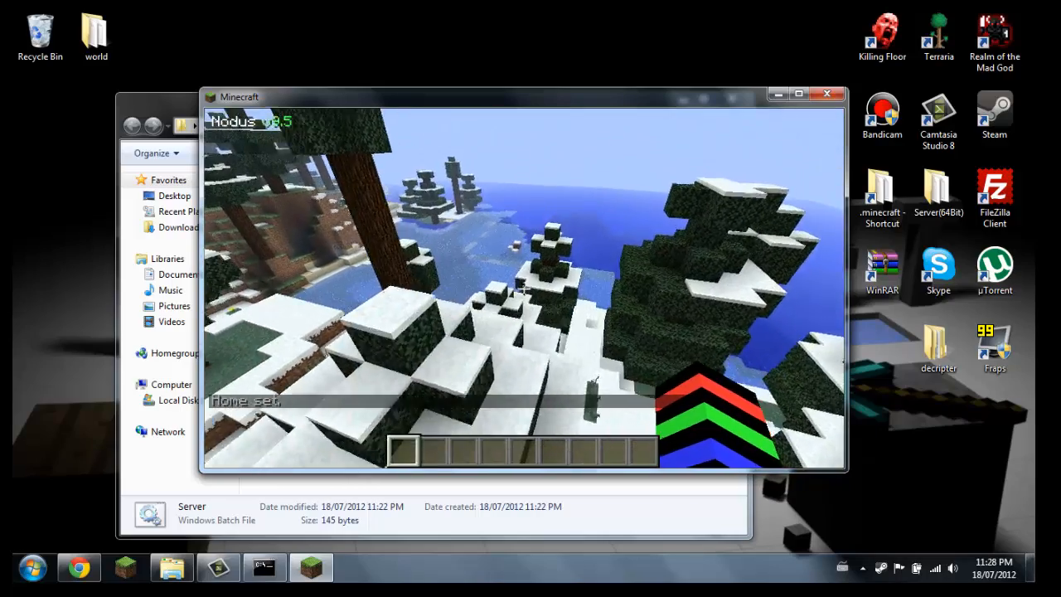
{"action": "key", "text": "slash"}
{"action": "type", "text": "nuke"}
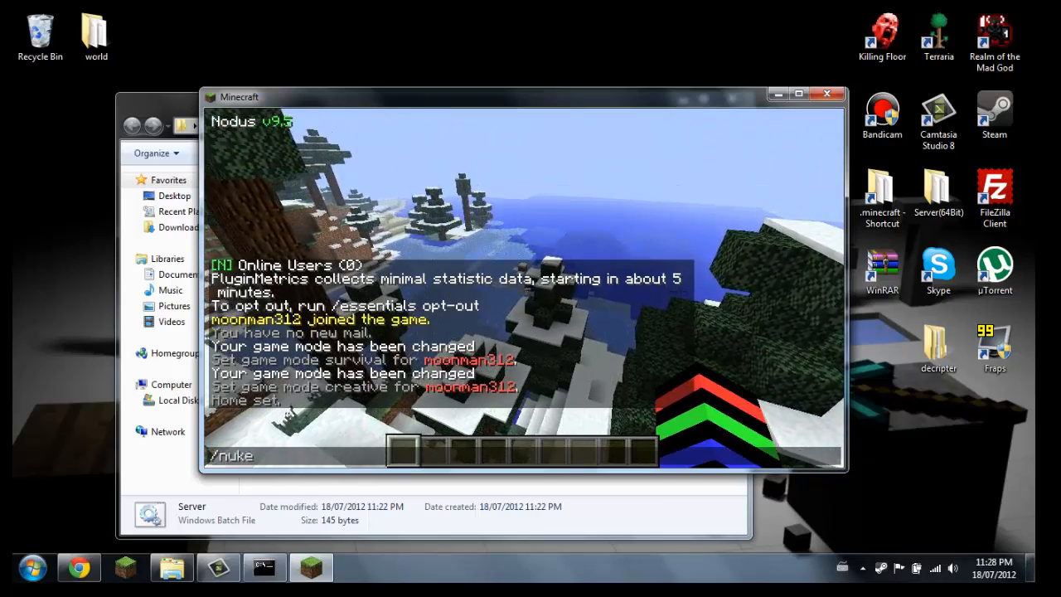
{"action": "key", "text": "Return"}
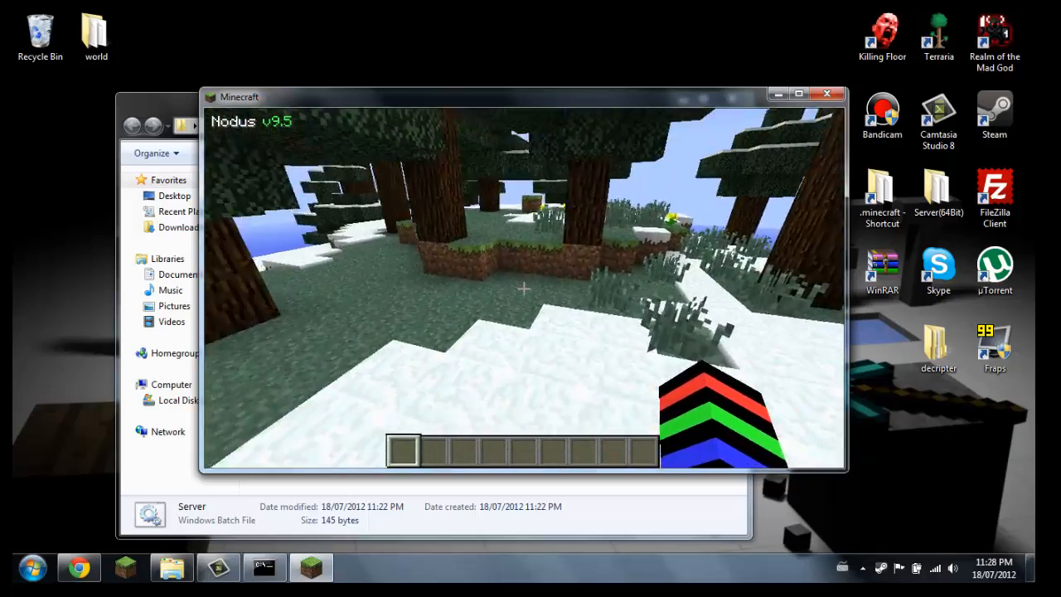
Teleport back to the world spawn with /spawn
{"action": "key", "text": "slash"}
{"action": "type", "text": "spawn"}
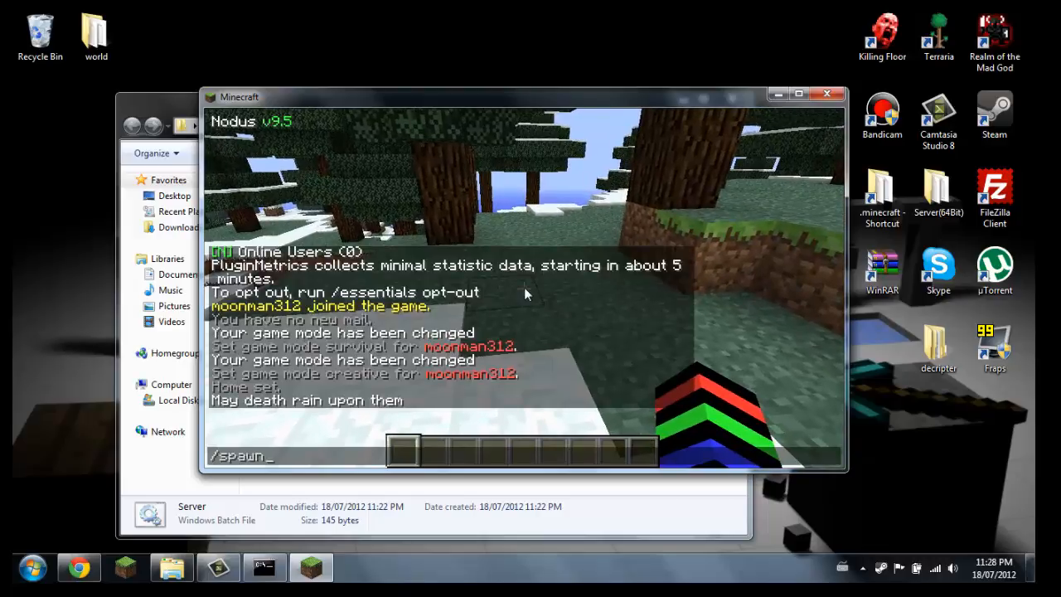
{"action": "key", "text": "Return"}
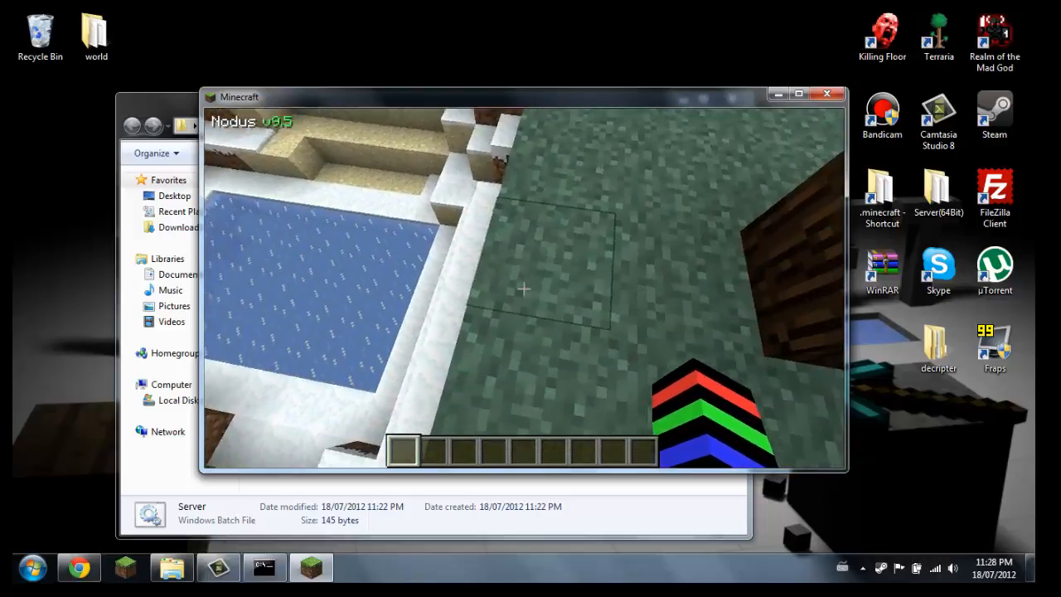
Break the grass block beside the frozen pond and clear the dirt block from the hotbar
{"action": "left_click", "coordinate": [524, 288]}
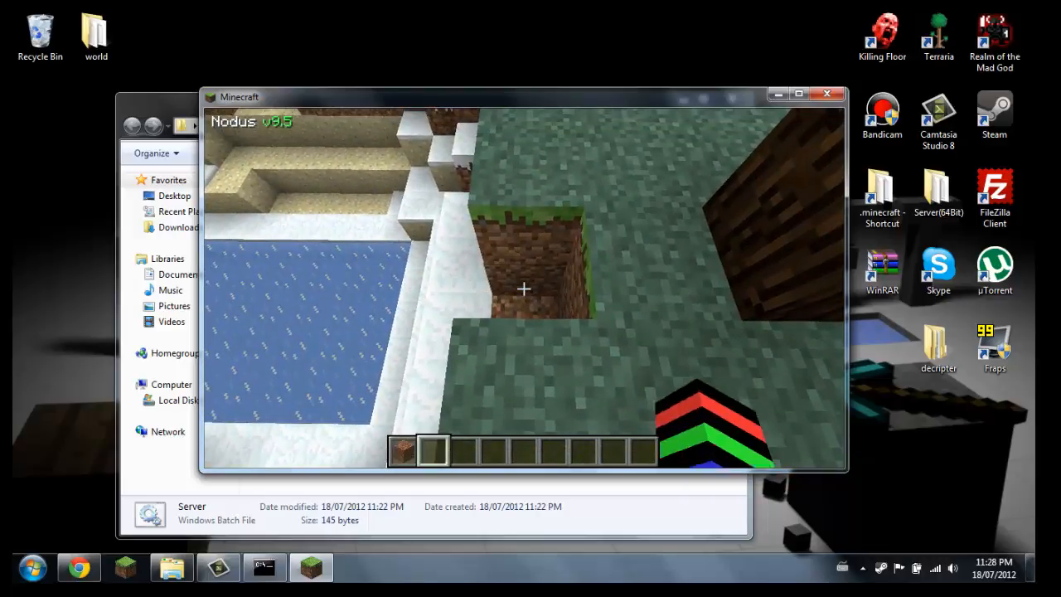
{"action": "key", "text": "e"}
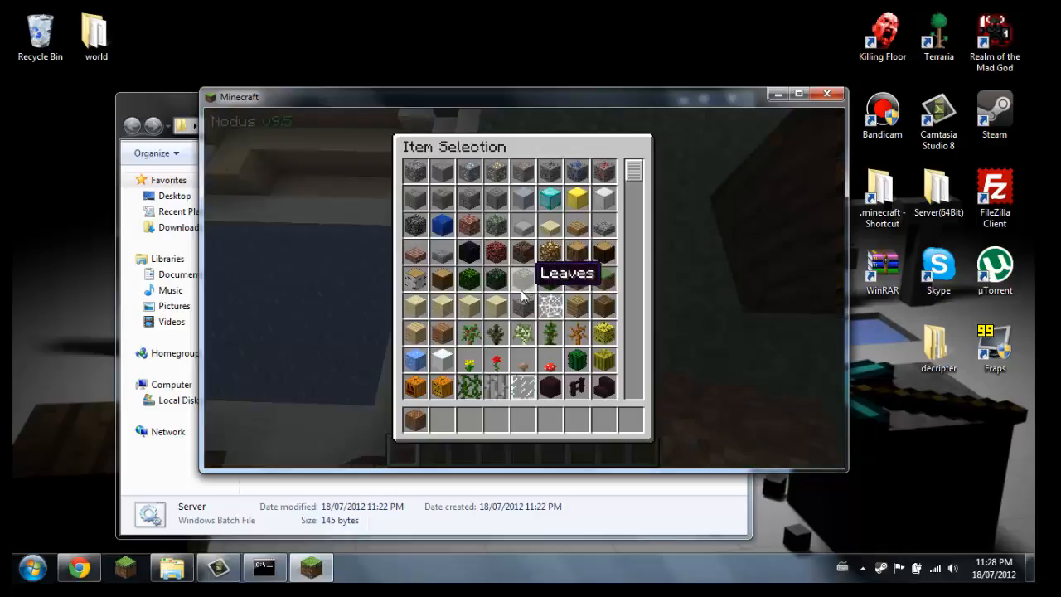
{"action": "left_click", "coordinate": [421, 423]}
{"action": "left_click", "coordinate": [440, 383]}
{"action": "key", "text": "e"}
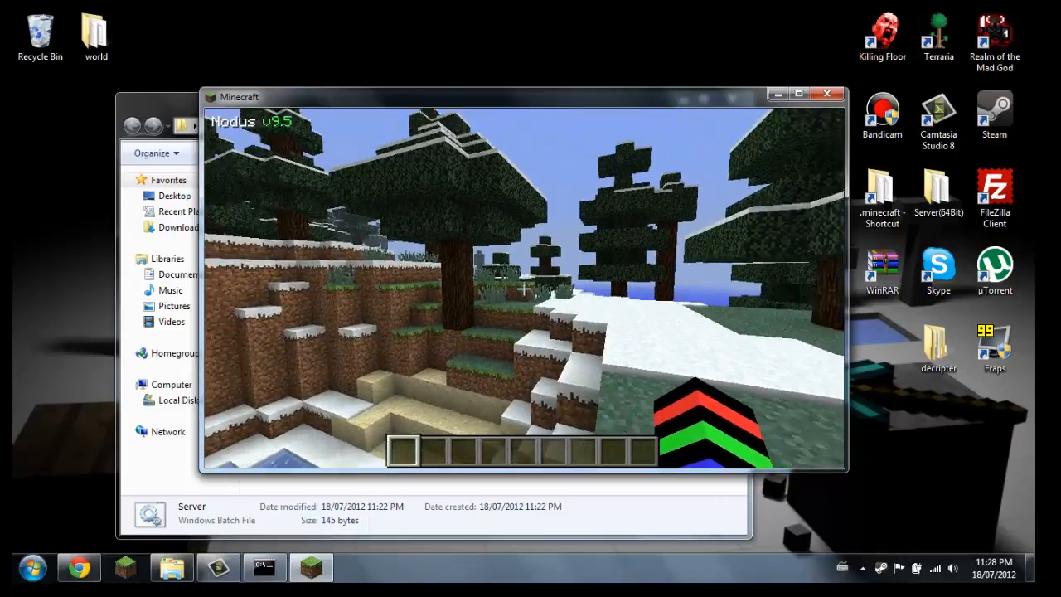
Disconnect from the server, quit Minecraft and close the server folder window
{"action": "key", "text": "Escape"}
{"action": "left_click", "coordinate": [468, 377]}
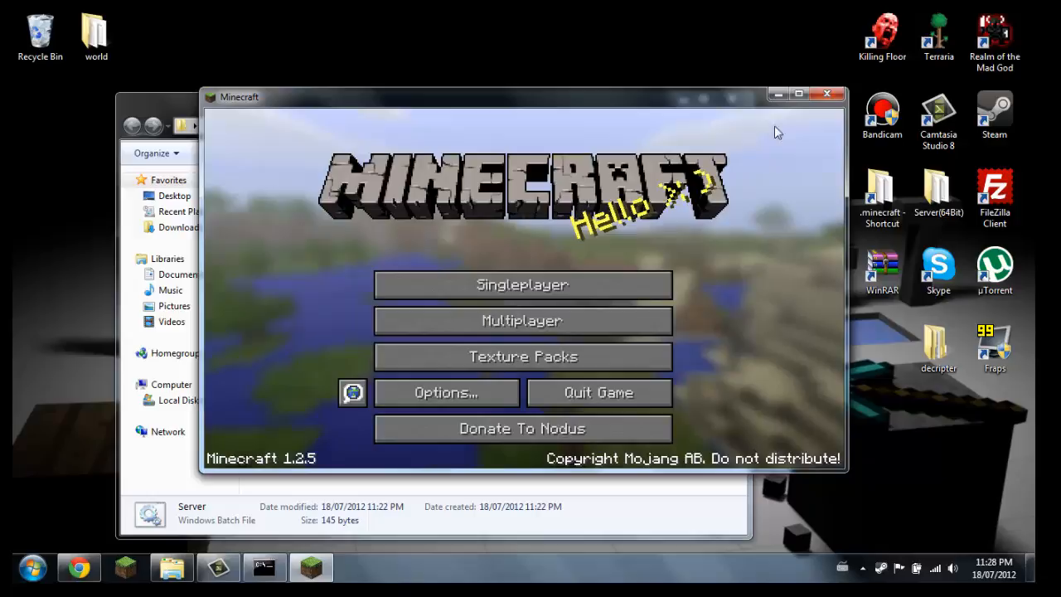
{"action": "left_click", "coordinate": [827, 95]}
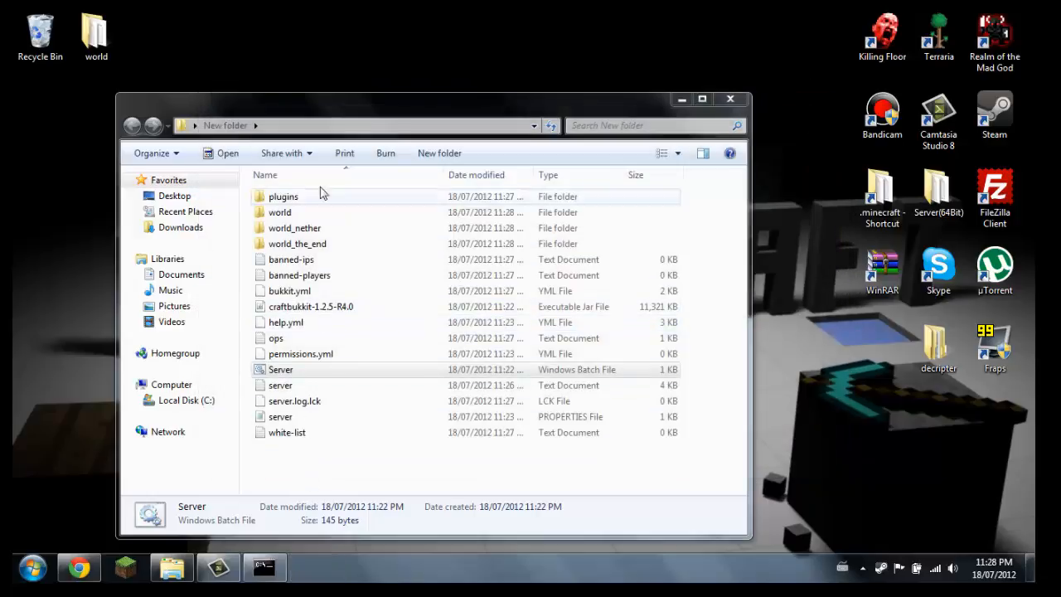
{"action": "left_click", "coordinate": [729, 100]}
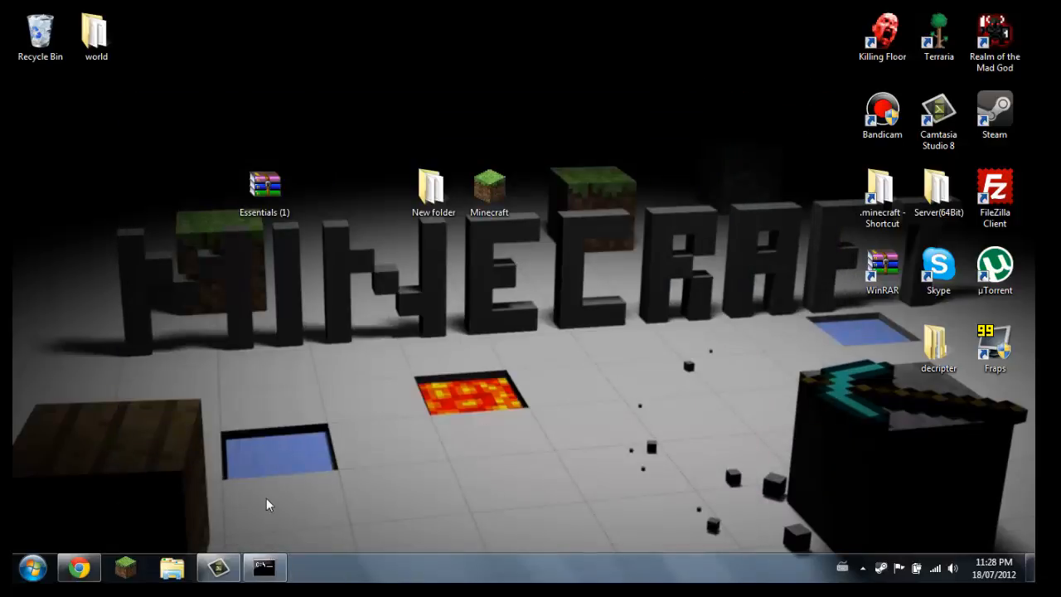